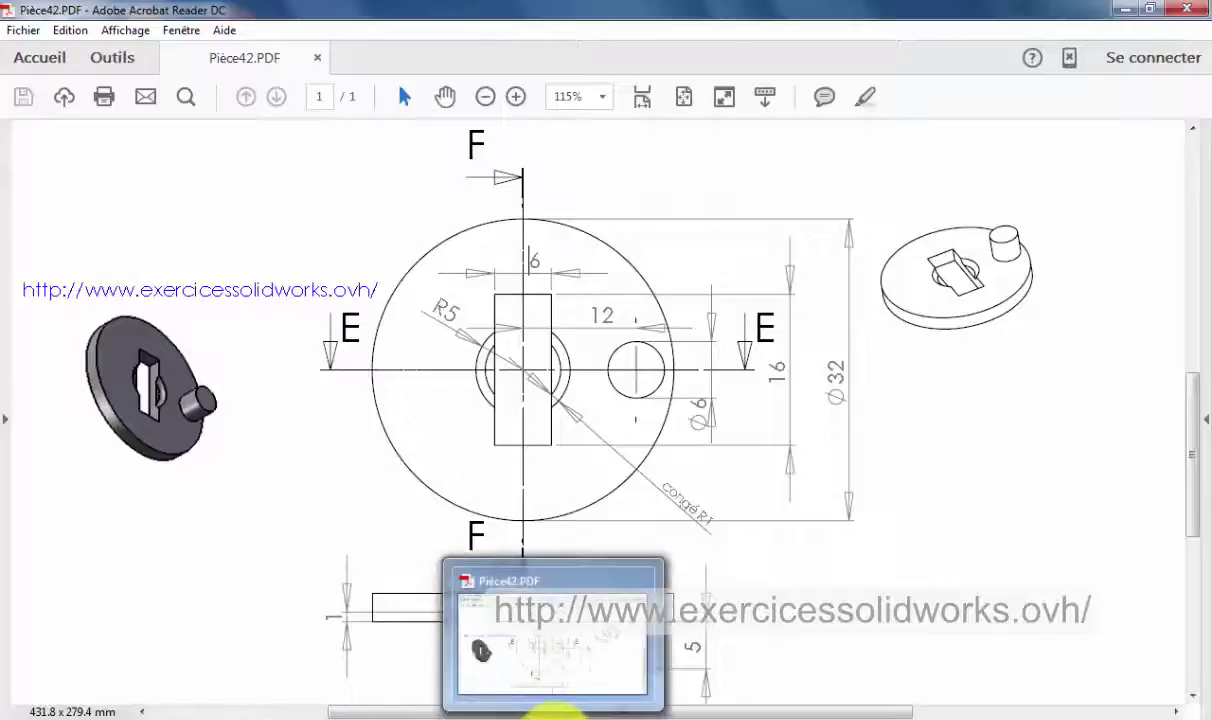
- Switch from the Acrobat Reader PDF to the SolidWorks 2007 window
left_click(550, 712)
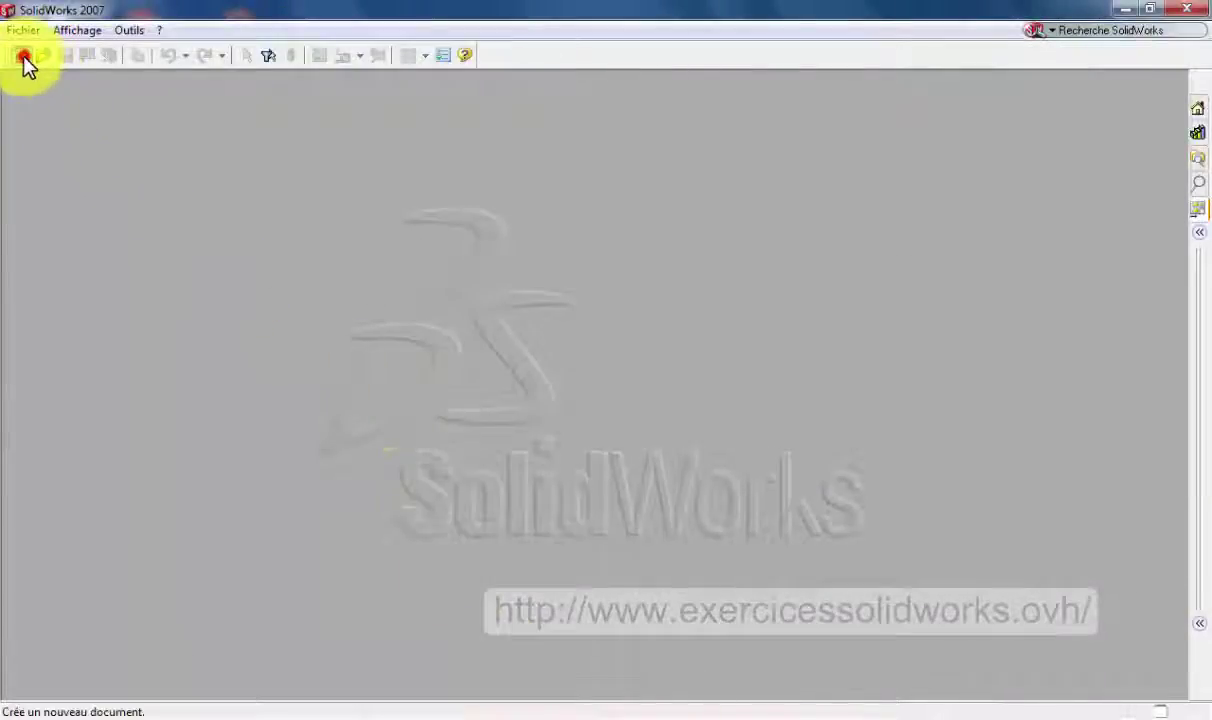
- Create a new part and sketch a circle centred on the origin on the front plane
left_click(23, 57)
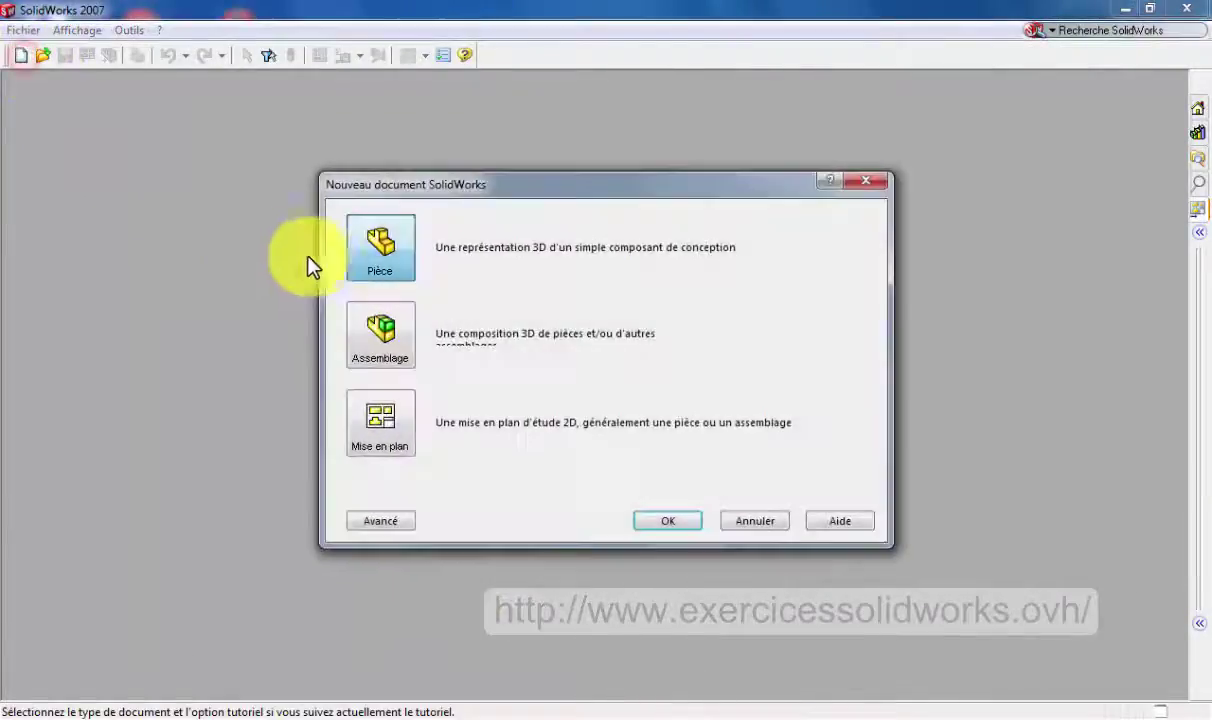
left_click(652, 522)
left_click(60, 249)
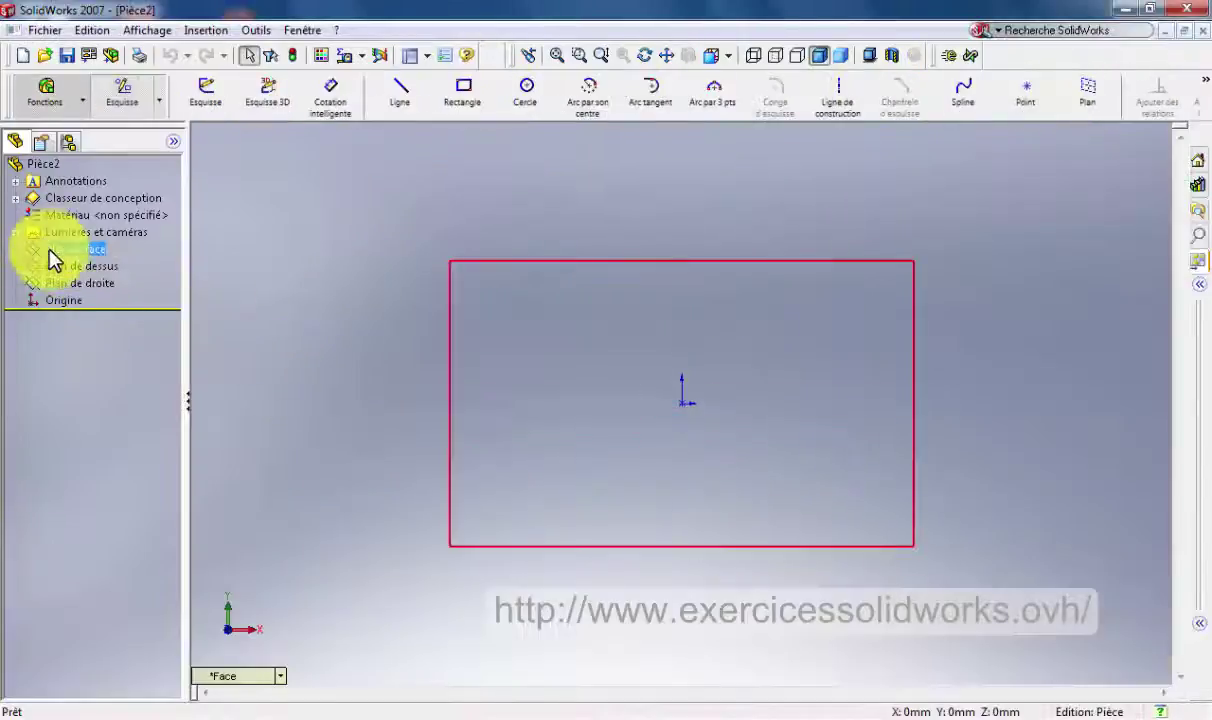
left_click(530, 93)
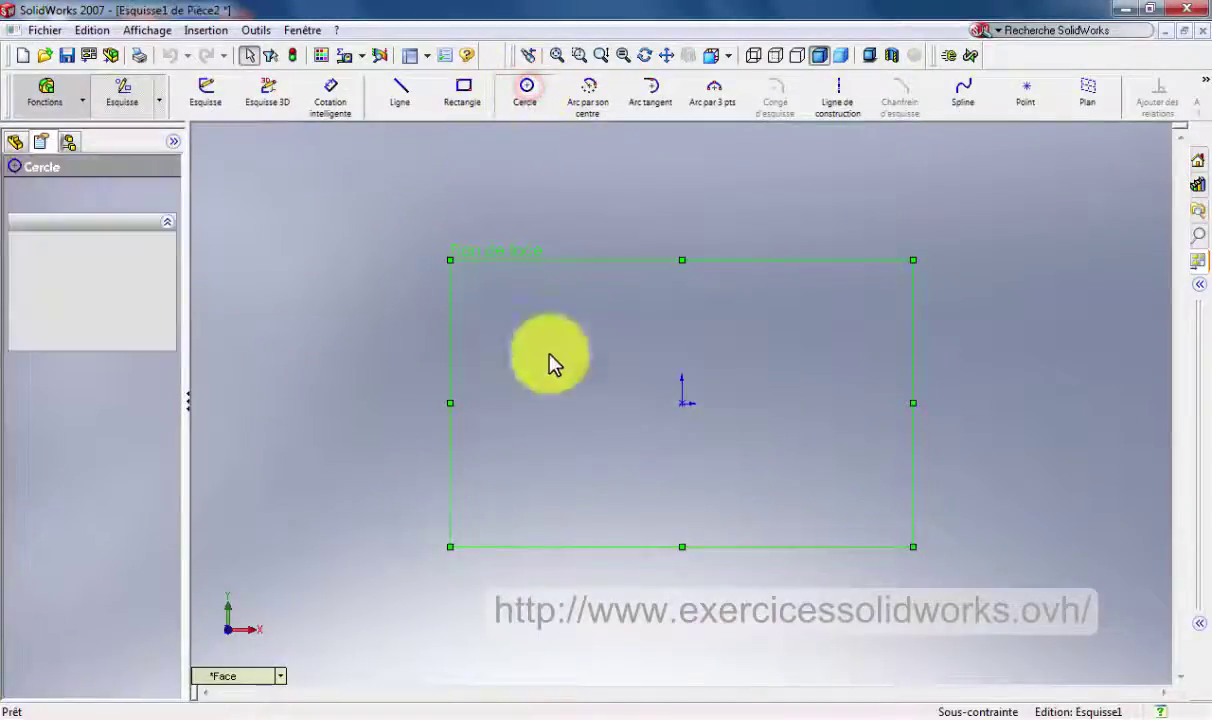
left_click(681, 402)
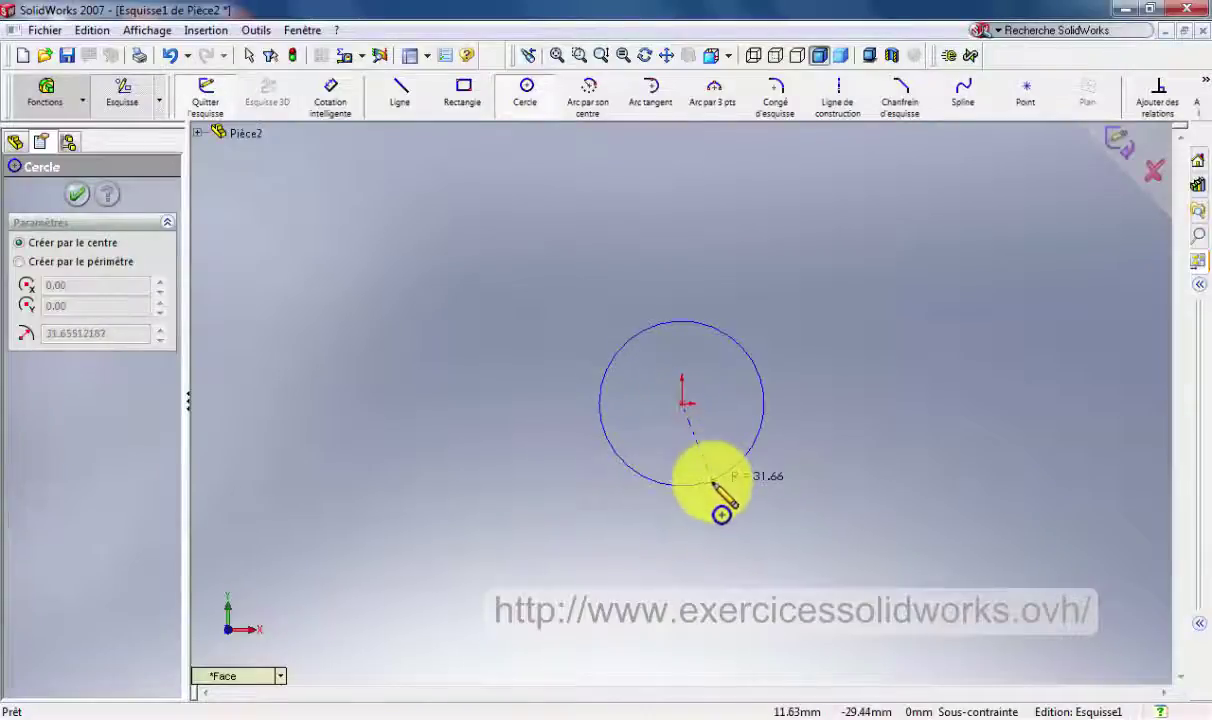
left_click(724, 487)
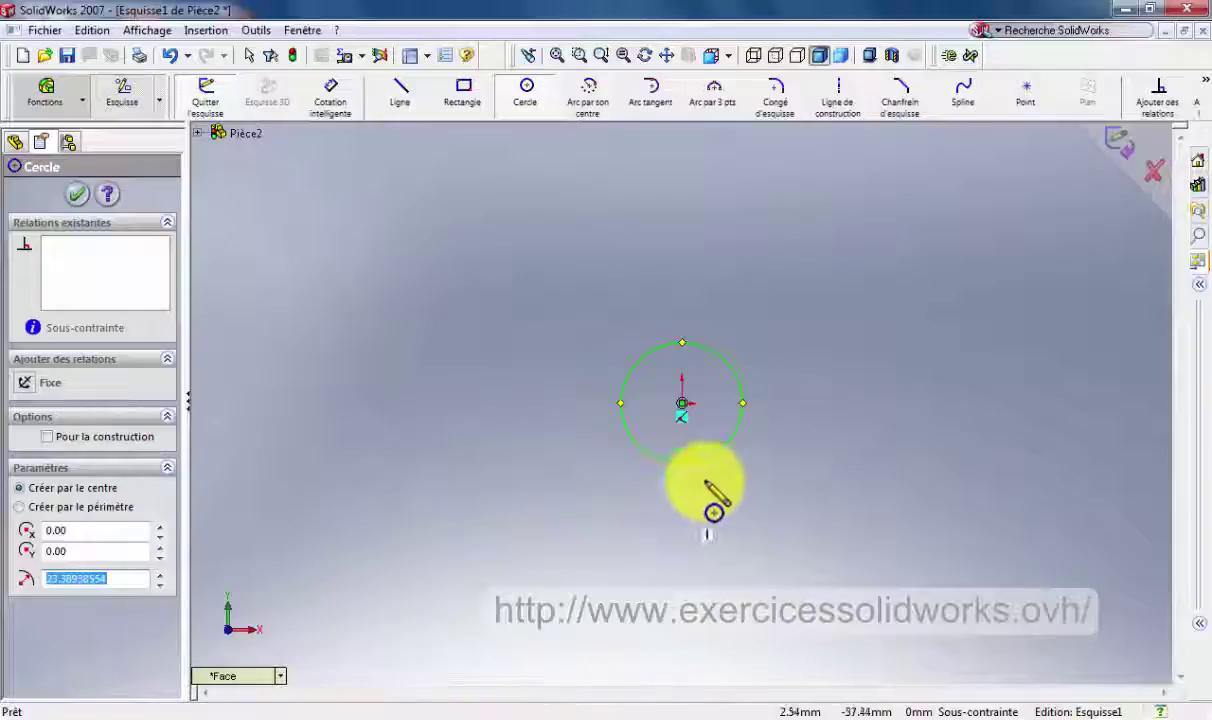
- Draw a rectangle around the origin inside the circle
scroll(719, 466, "down", 2)
scroll(712, 460, "down", 2)
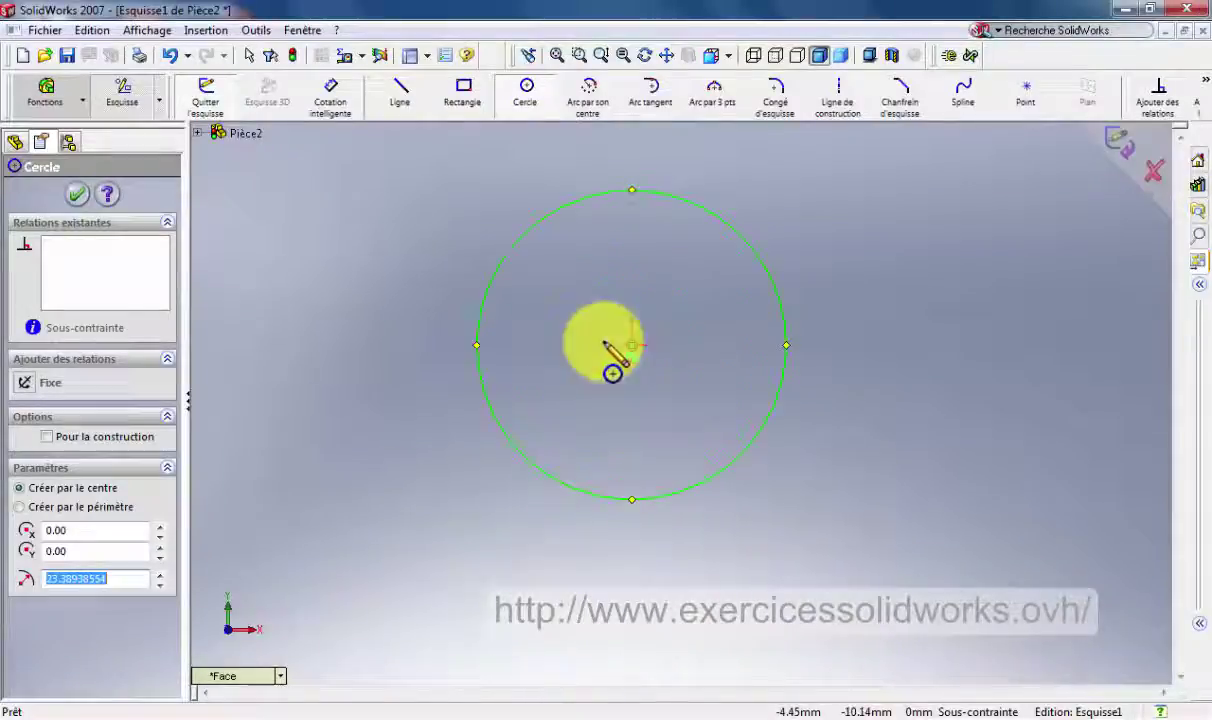
left_click(463, 90)
left_click_drag(604, 291, 663, 402)
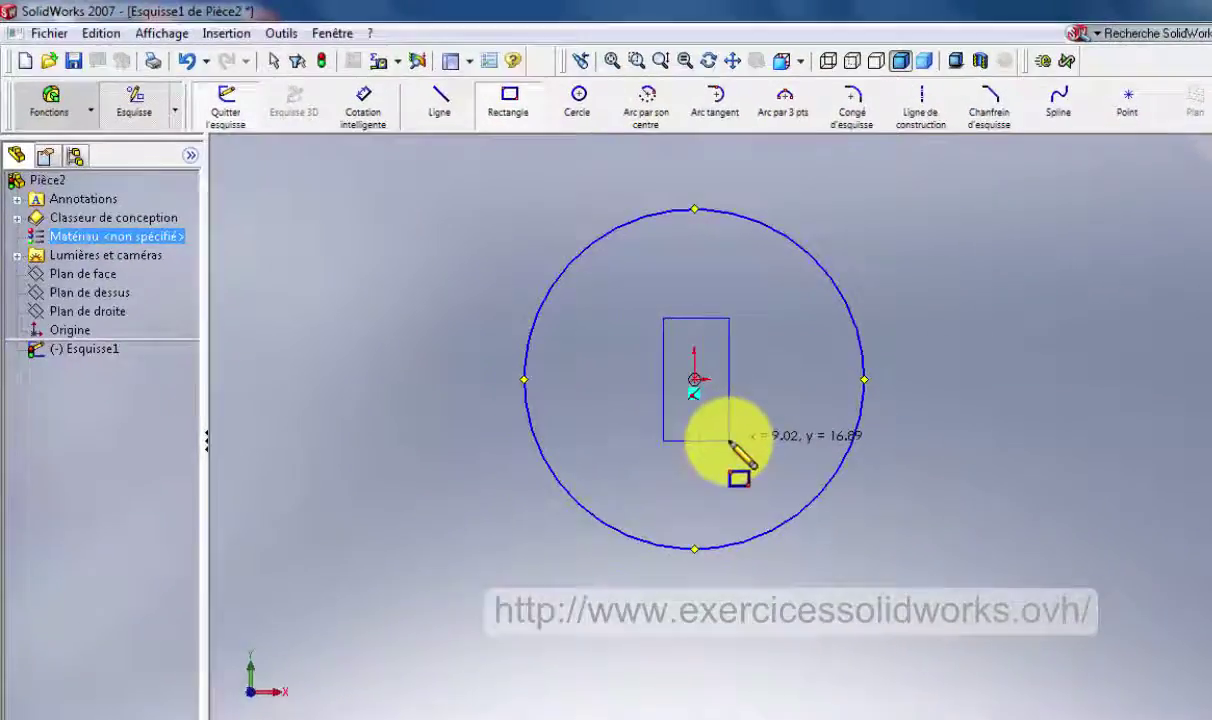
left_click(663, 401)
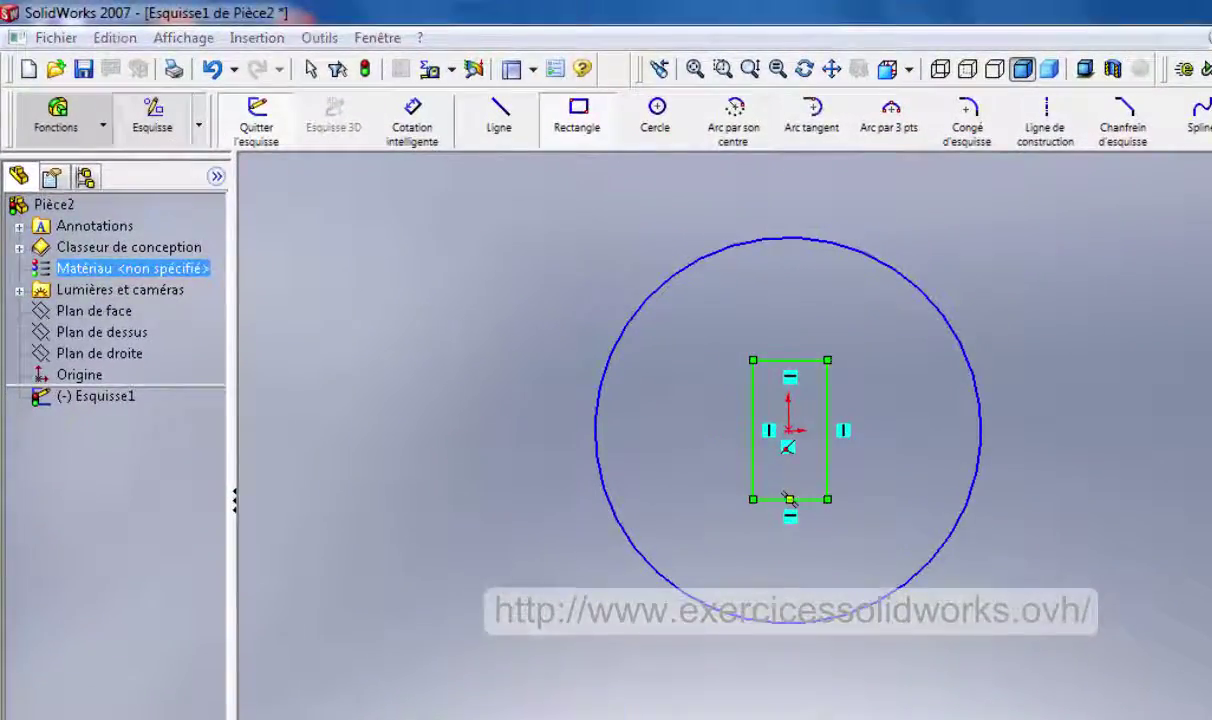
- Look up the Ø32 diameter on the reference drawing PDF, then return to SolidWorks
left_click(620, 712)
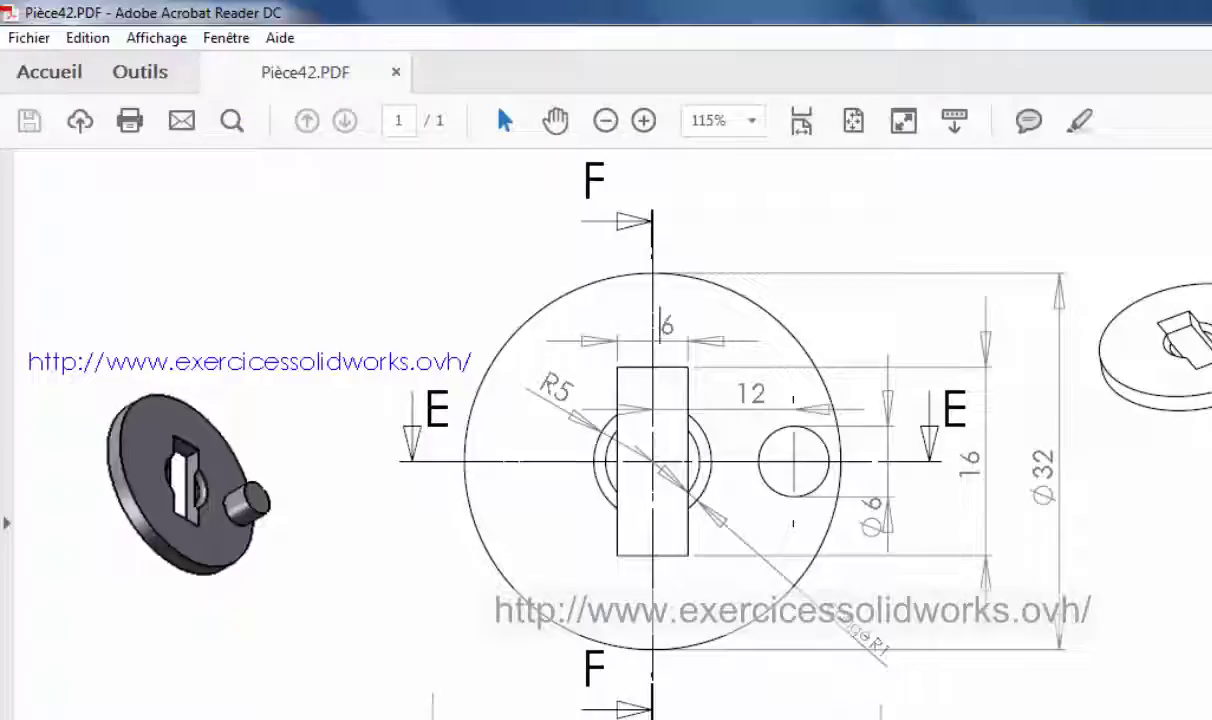
double_click(1043, 468)
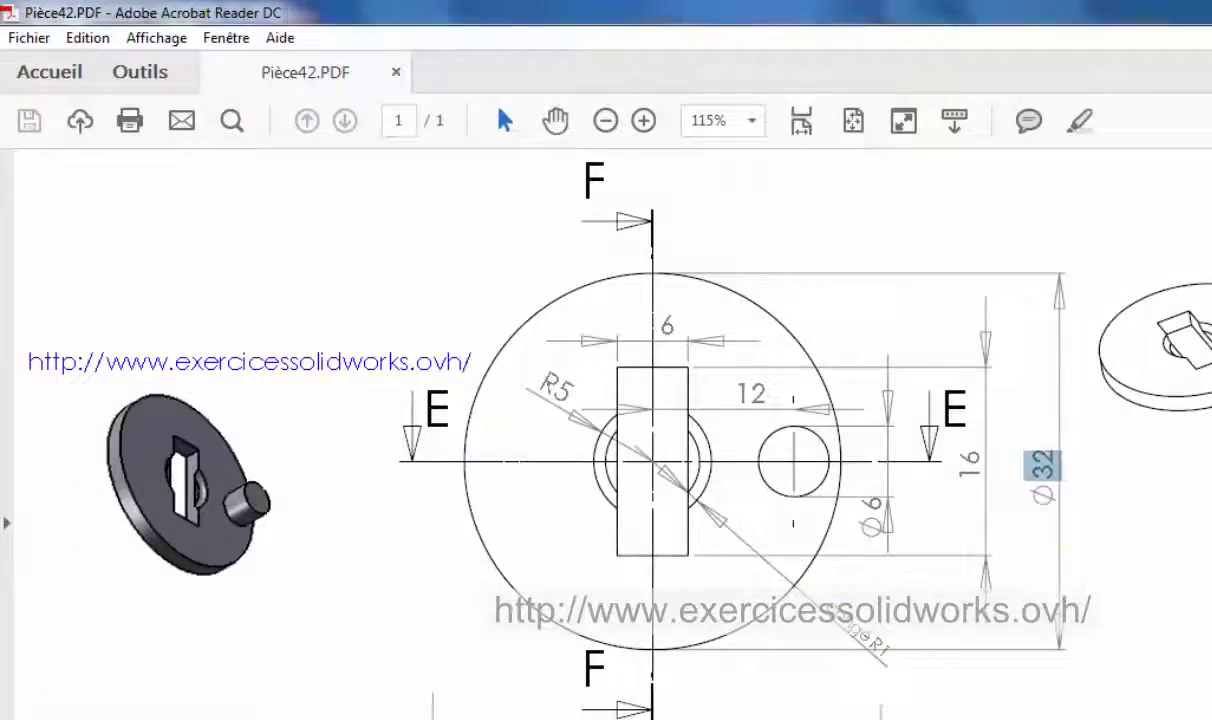
key("alt+Tab")
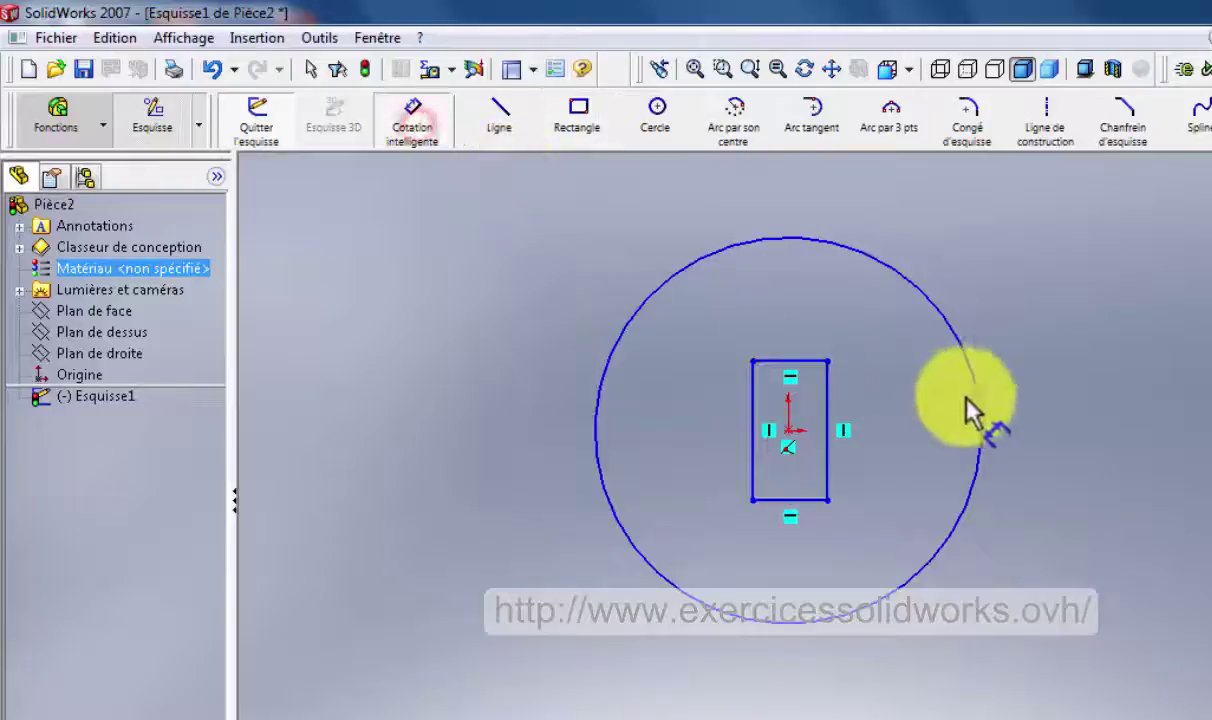
- Give the sketch circle a 32 mm diameter dimension and recheck it against the PDF
left_click(975, 398)
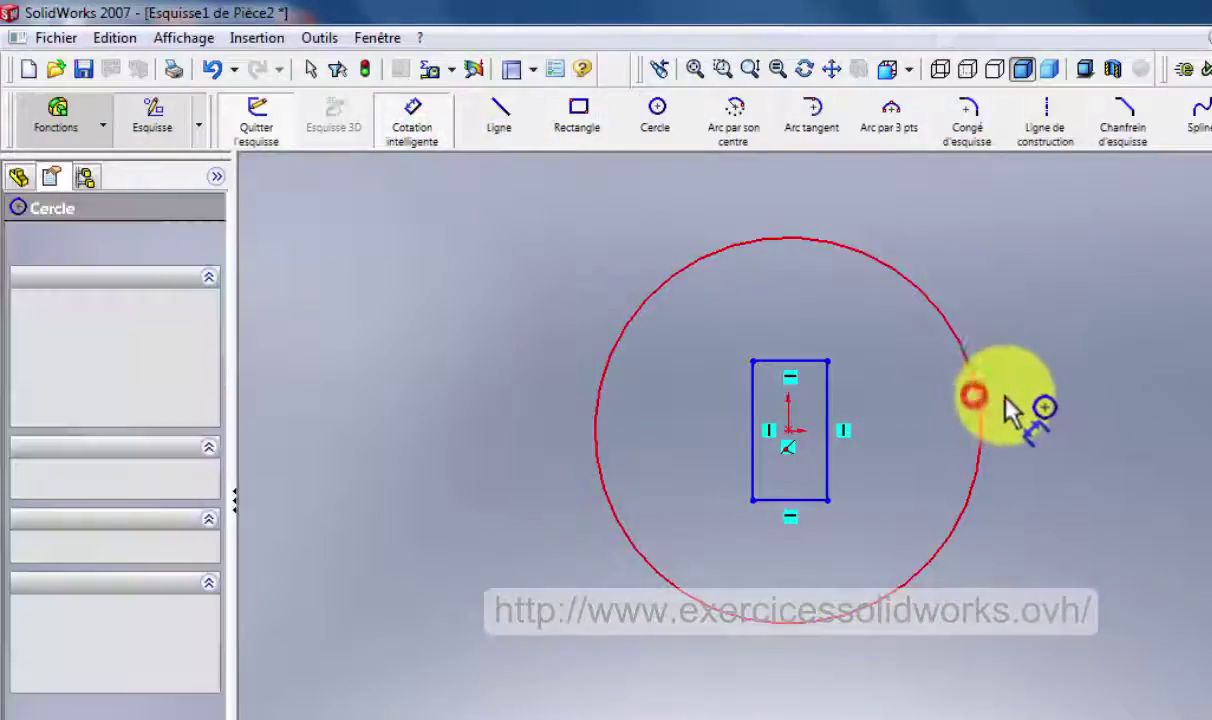
left_click(1058, 395)
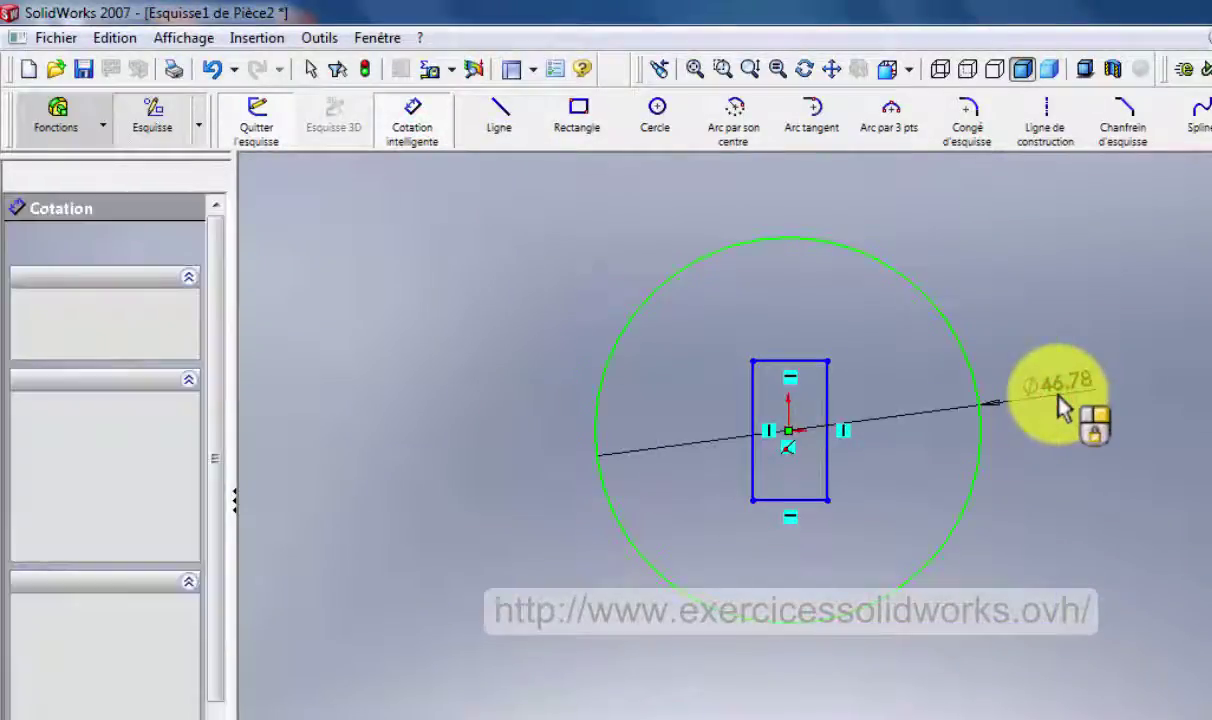
type("32")
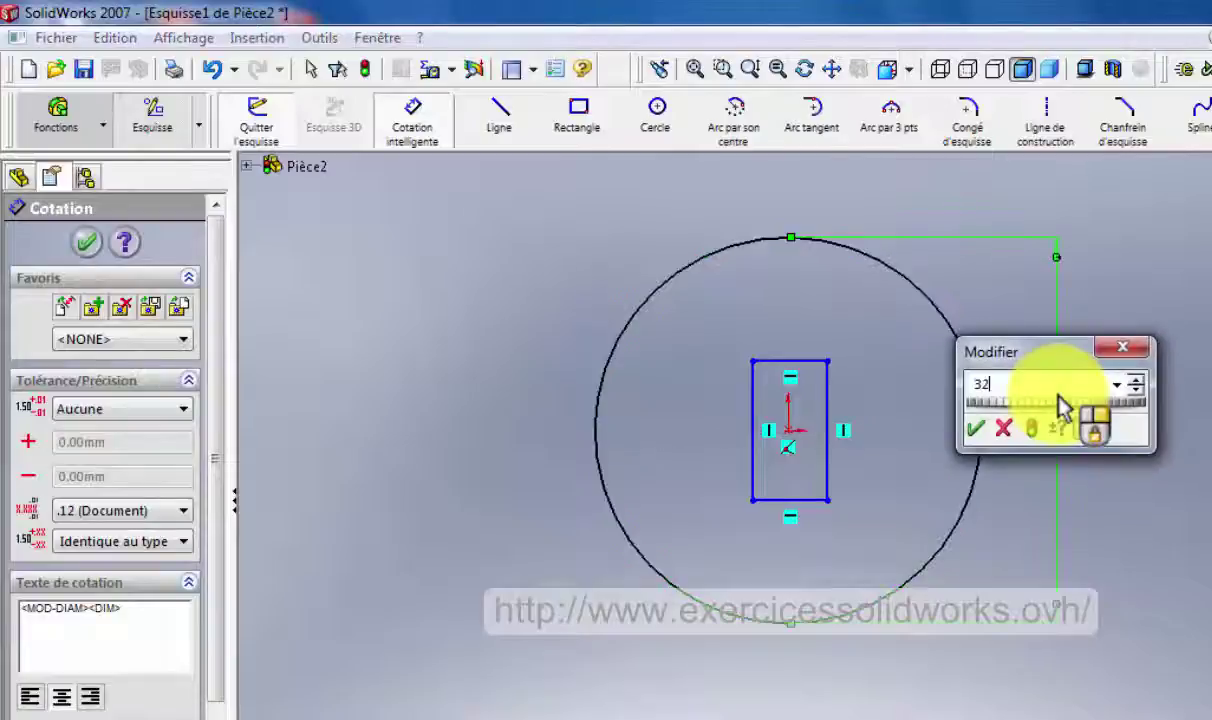
key("Return")
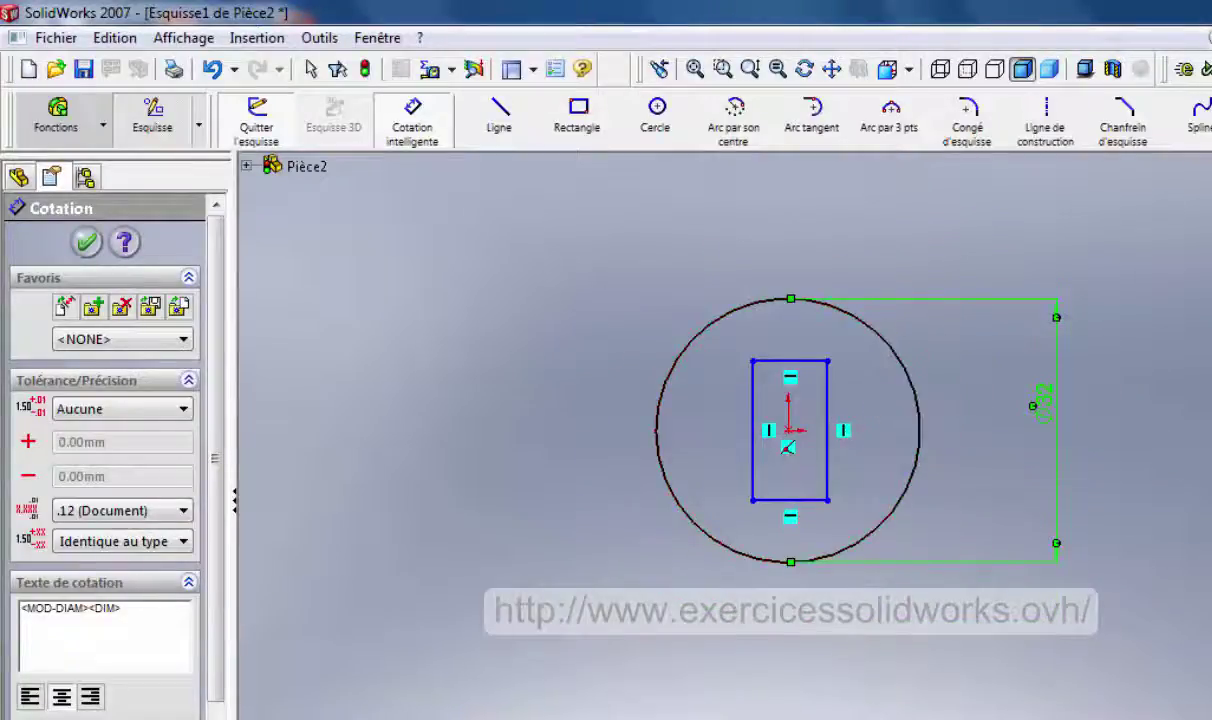
key("alt+Tab")
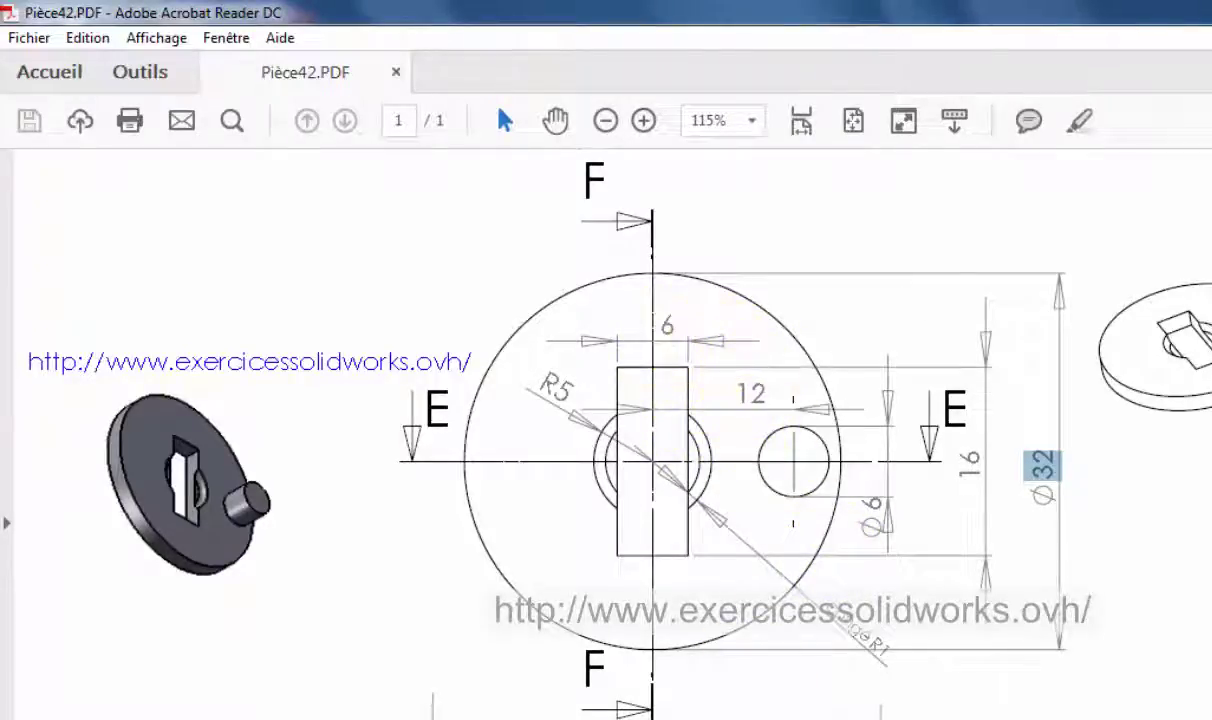
key("alt+Tab")
- Dimension the rectangle to 6 wide and 12 high
left_click(791, 357)
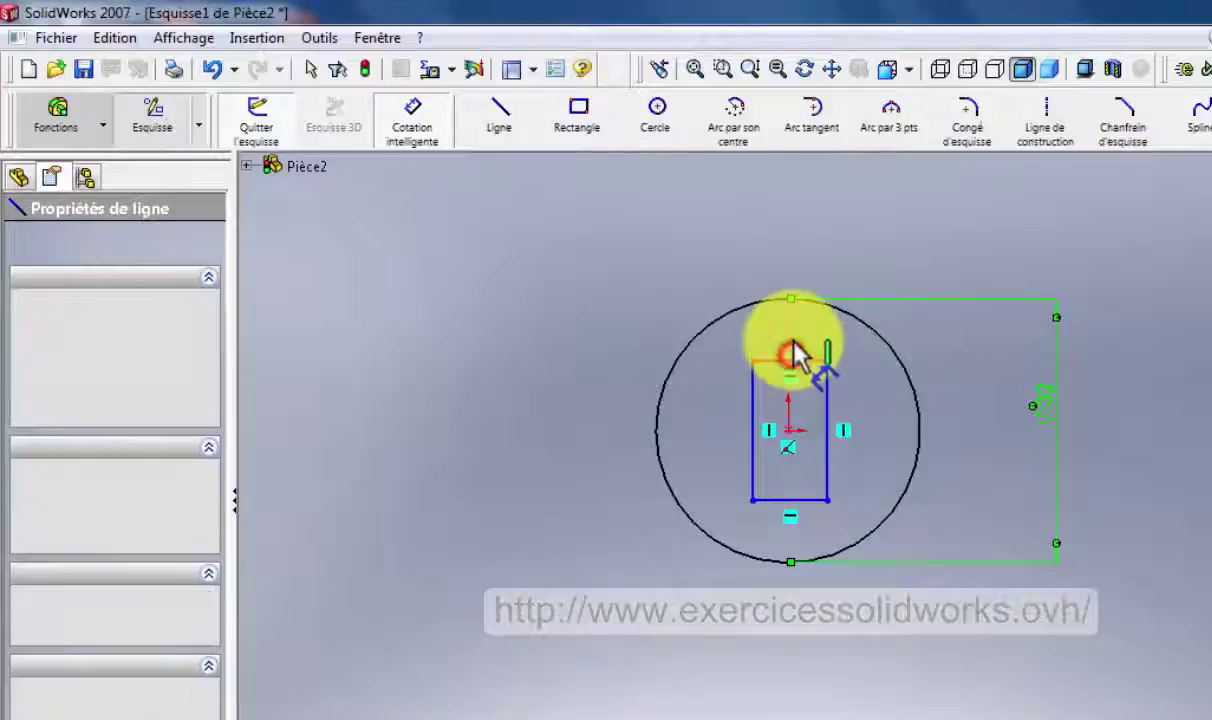
left_click(793, 350)
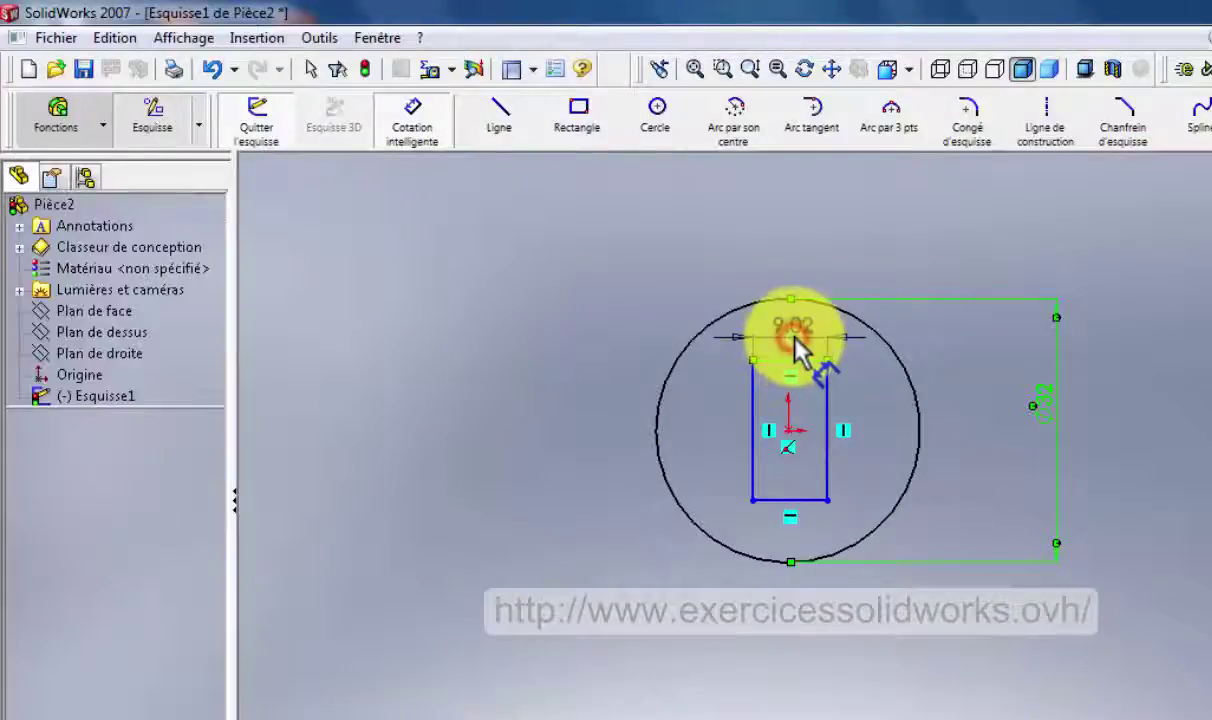
left_click(797, 345)
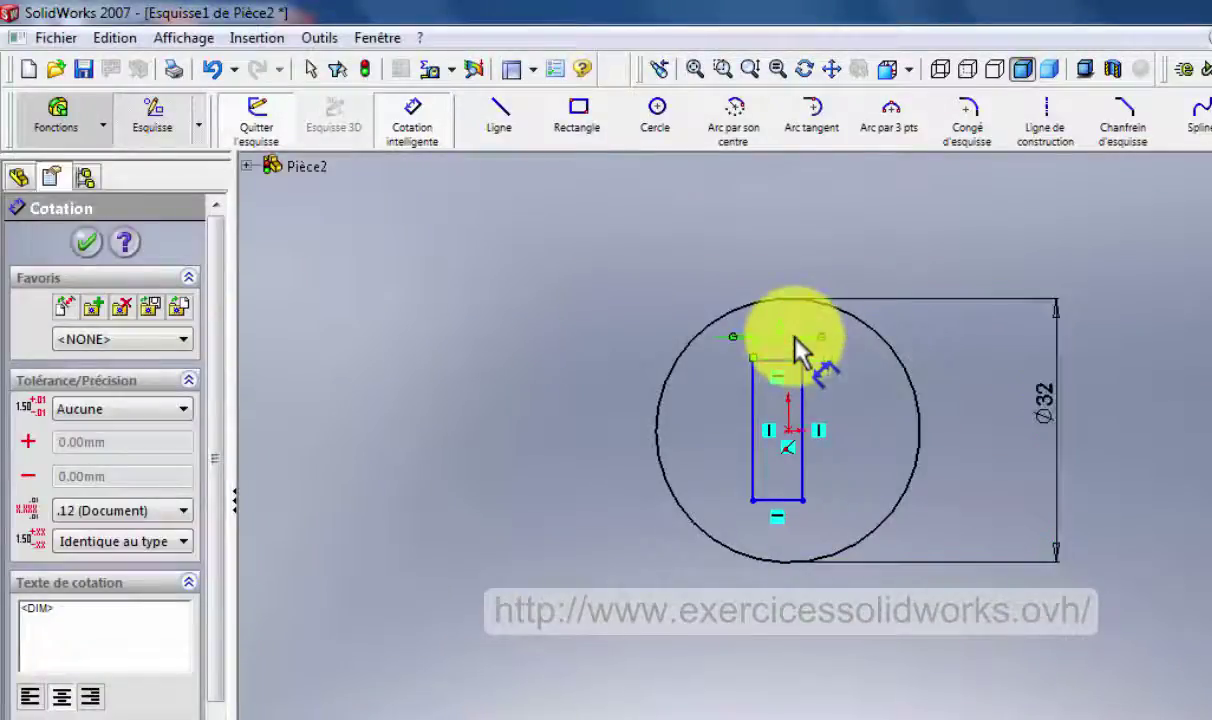
left_click(803, 428)
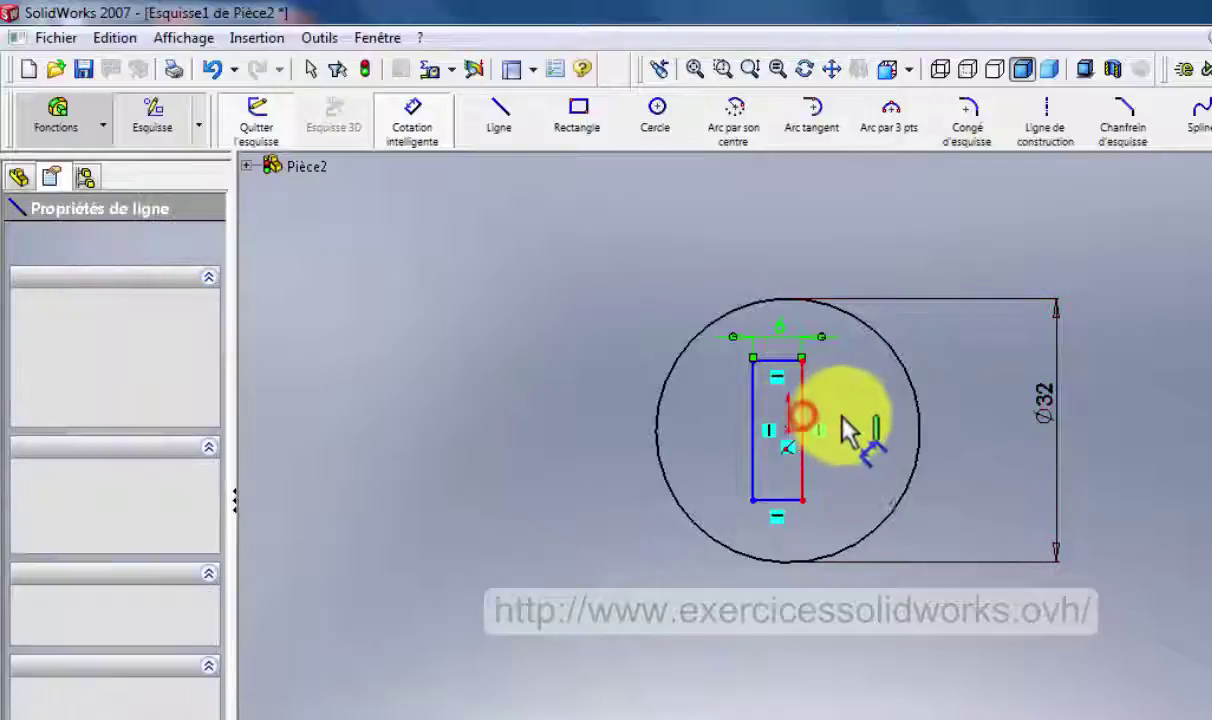
left_click(848, 428)
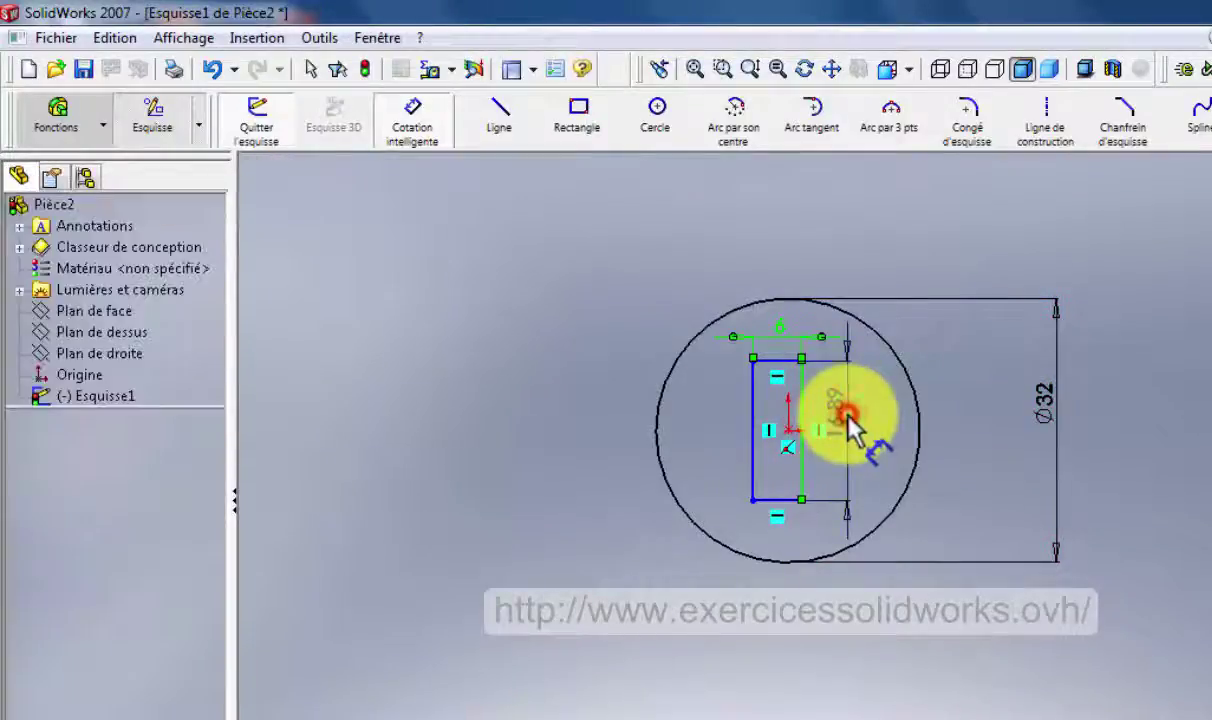
left_click(848, 420)
type("12")
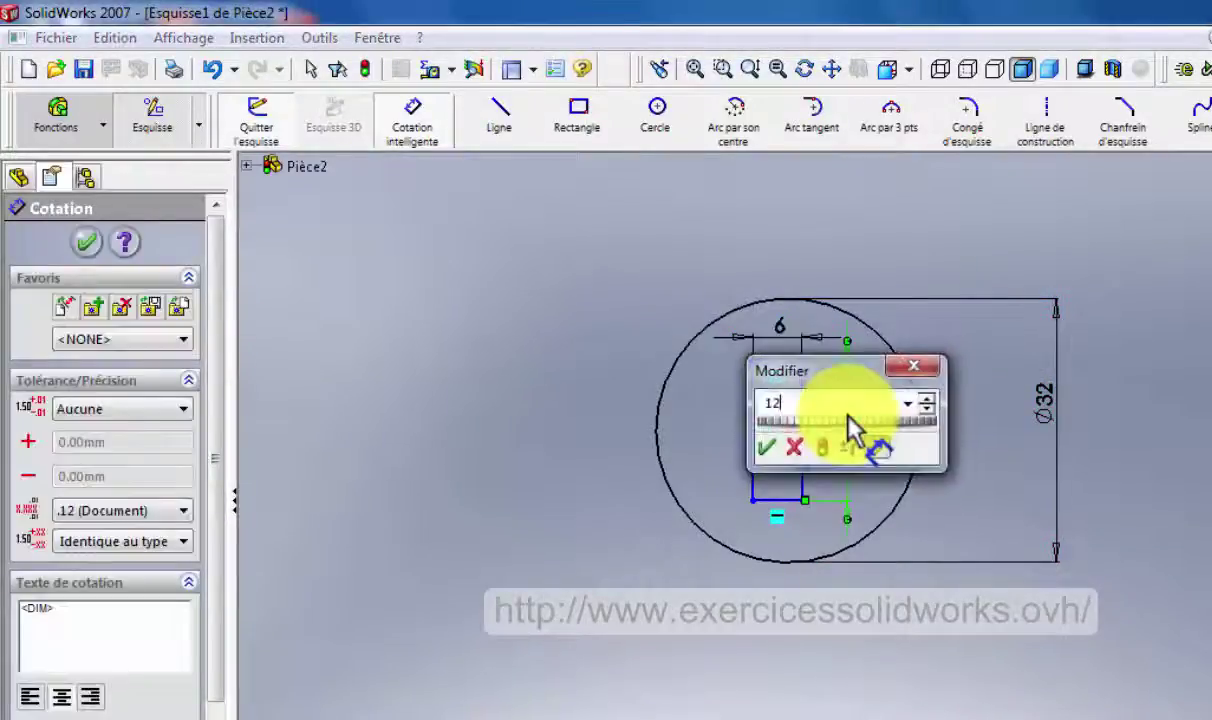
key("Return")
- Set the rectangle's left edge 3 mm from the origin
scroll(848, 428, "down", 1)
scroll(840, 440, "down", 2)
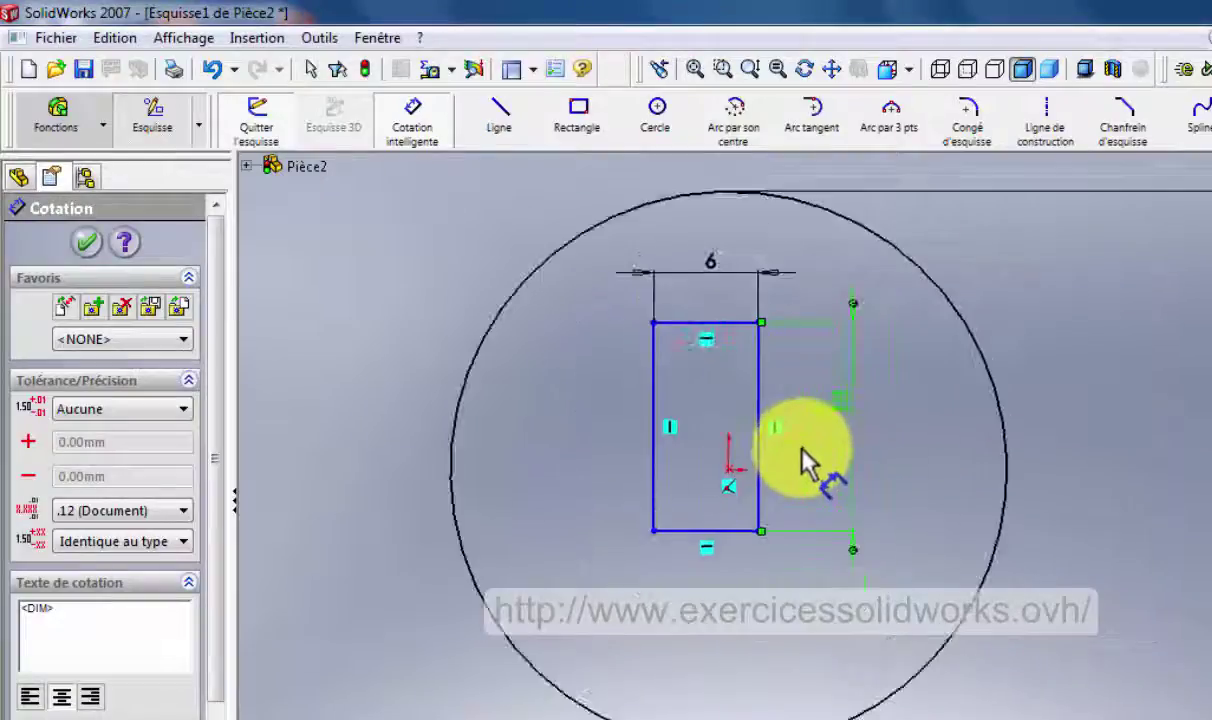
scroll(800, 470, "down", 2)
scroll(755, 492, "down", 2)
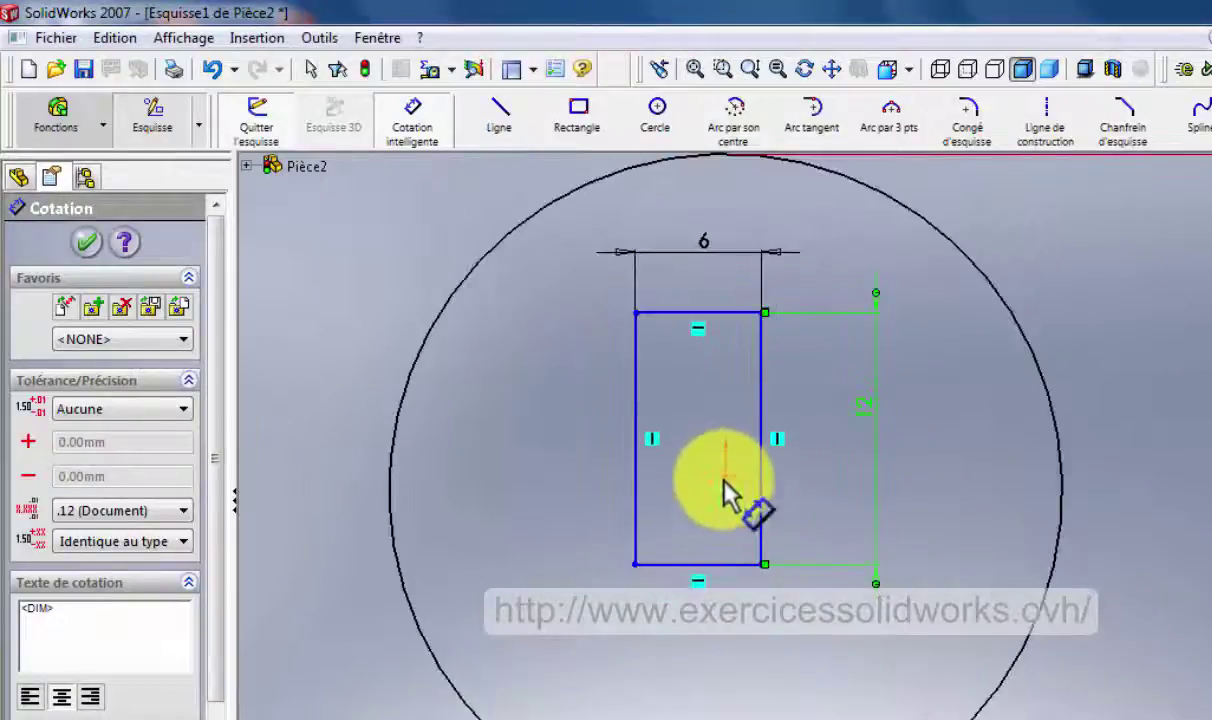
left_click(637, 390)
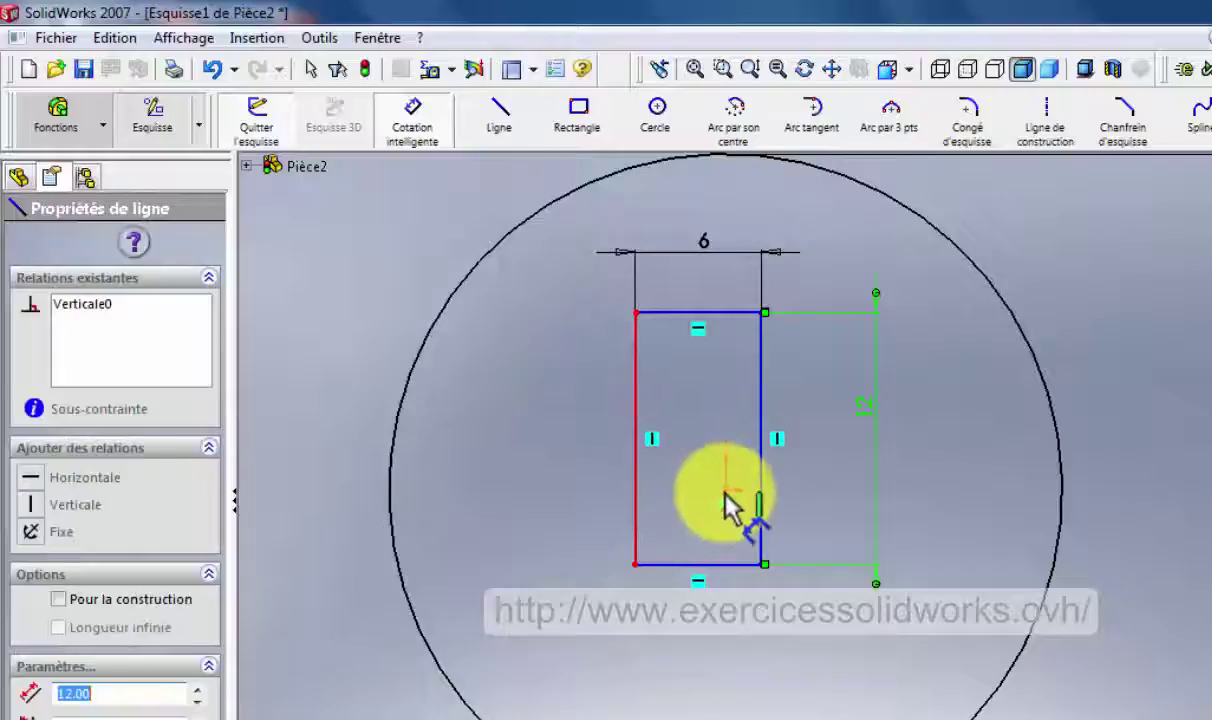
left_click(724, 490)
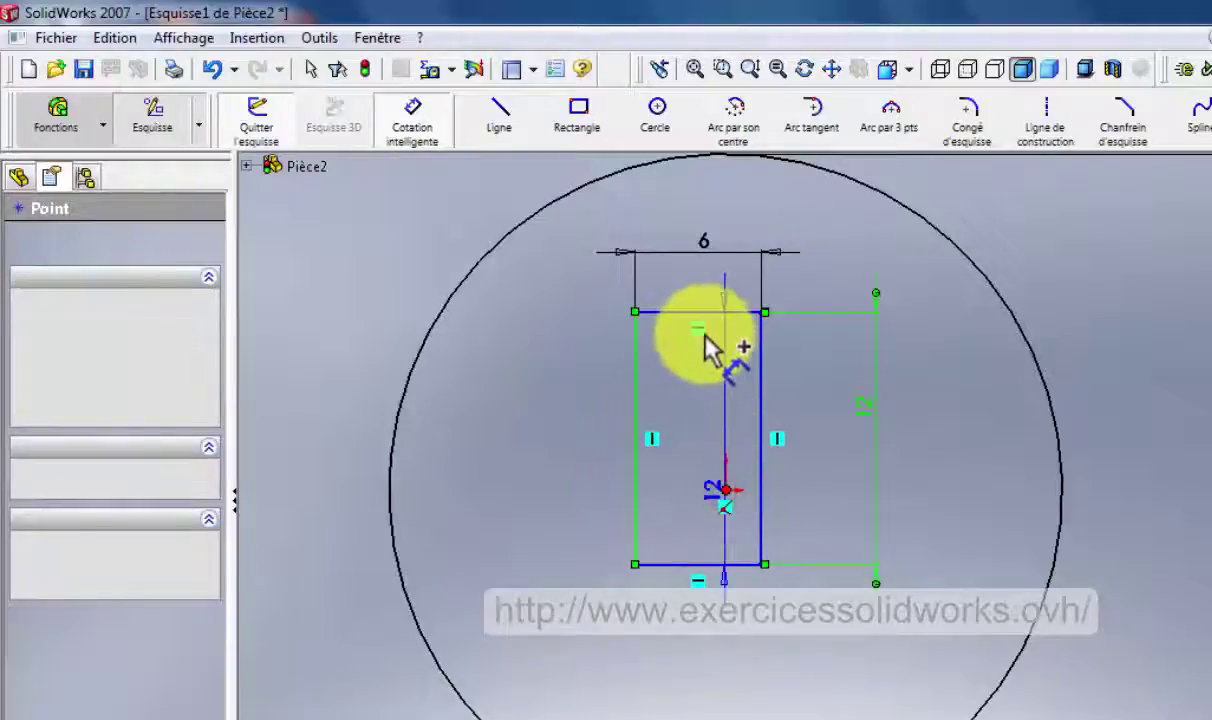
left_click(688, 290)
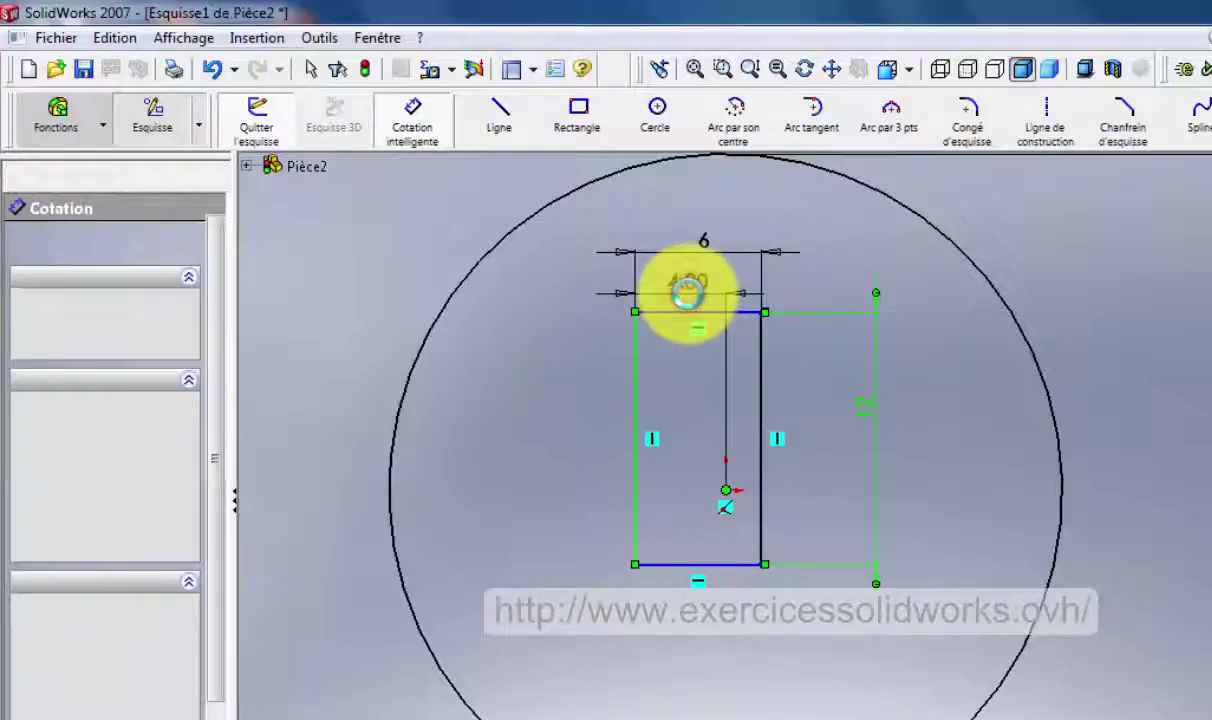
type("3")
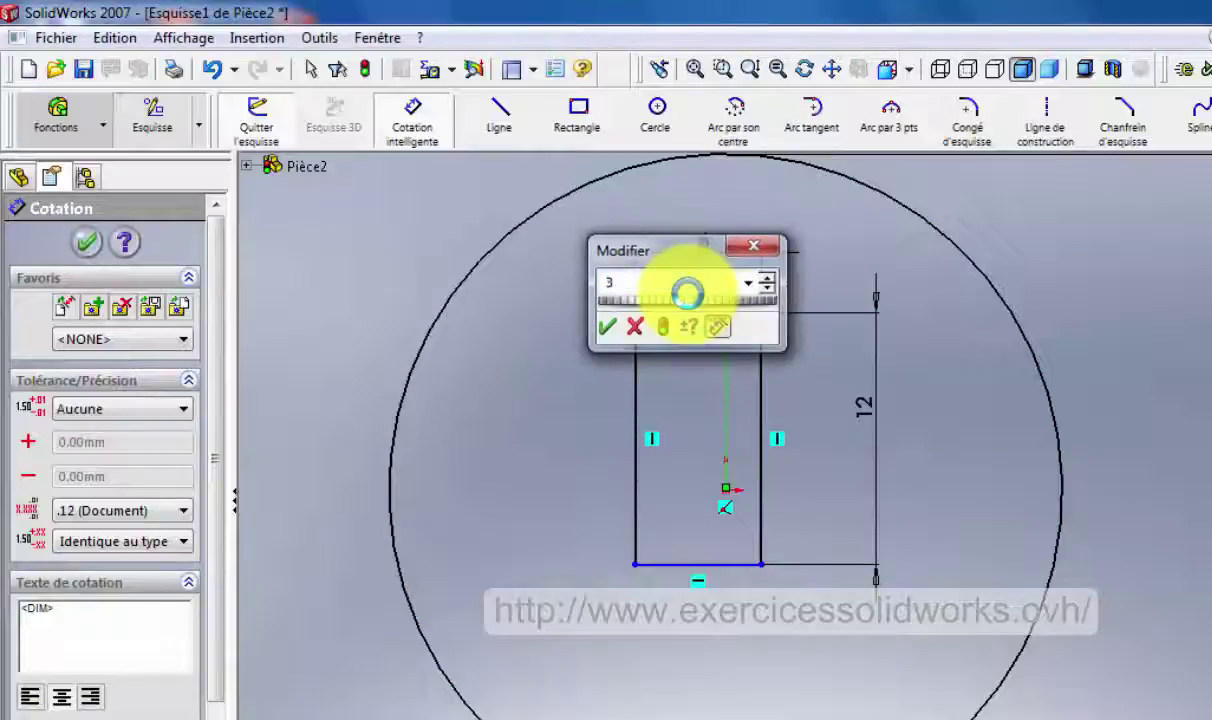
key("Return")
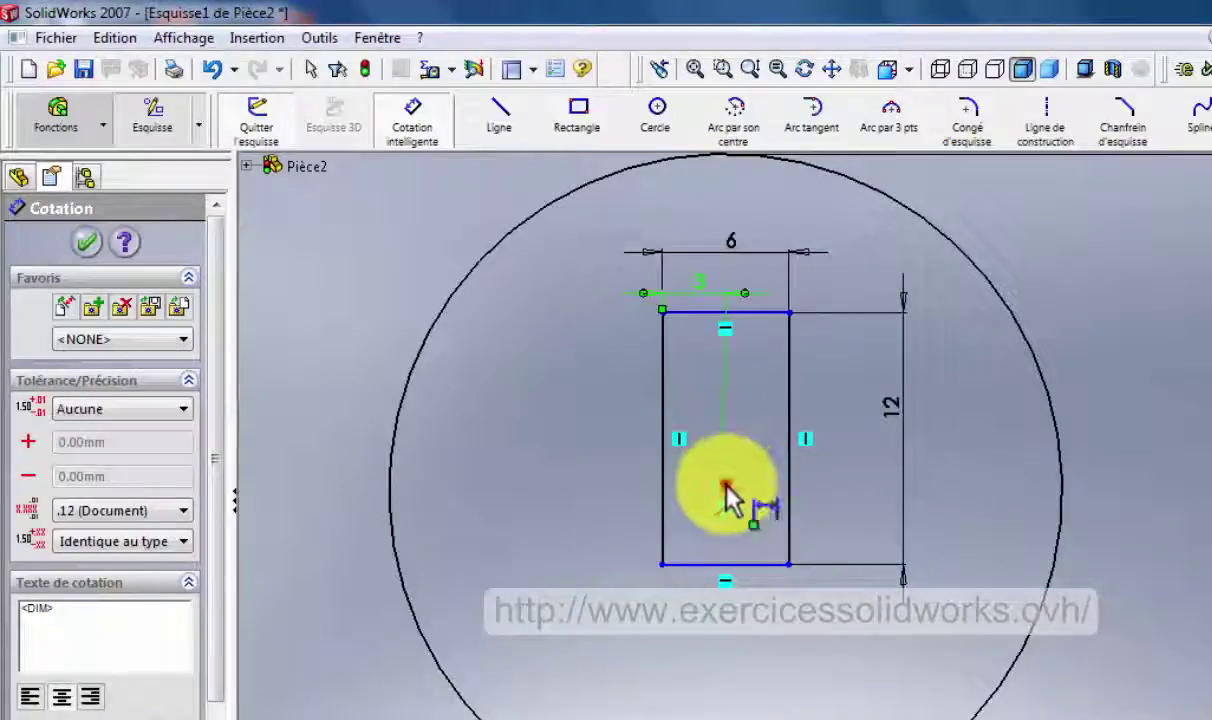
- Set the top edge 6 mm from the origin and exit the sketch
left_click(726, 487)
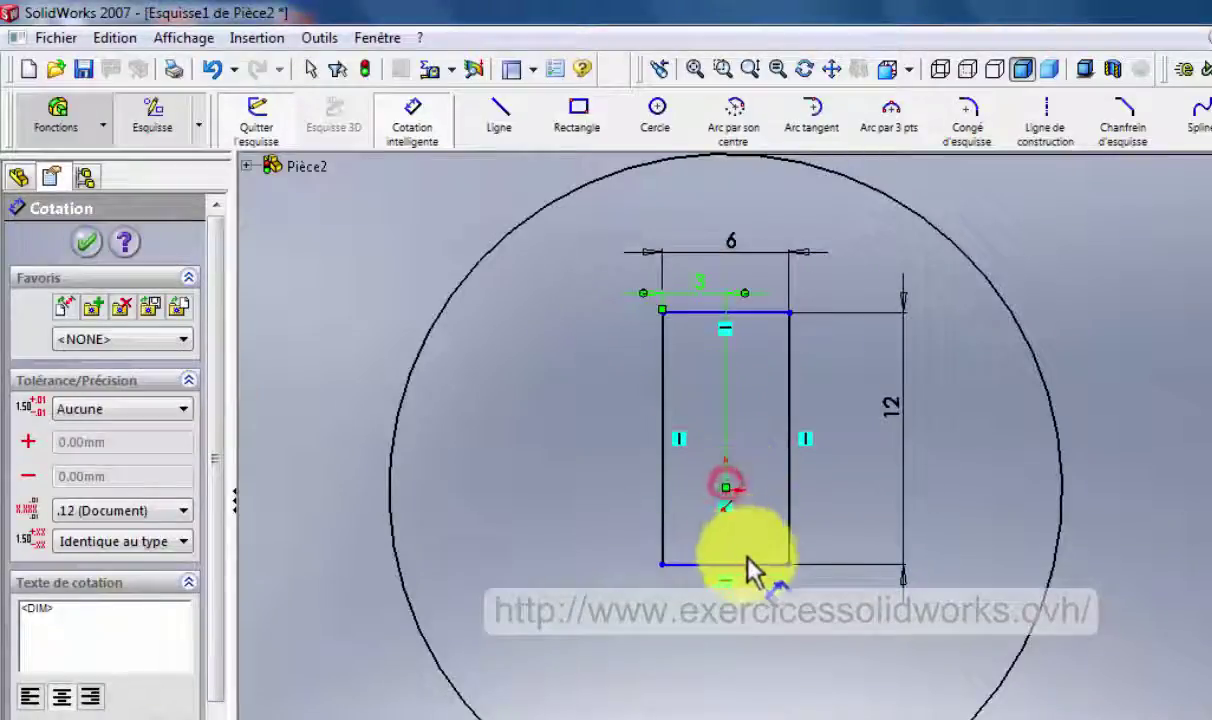
left_click(757, 320)
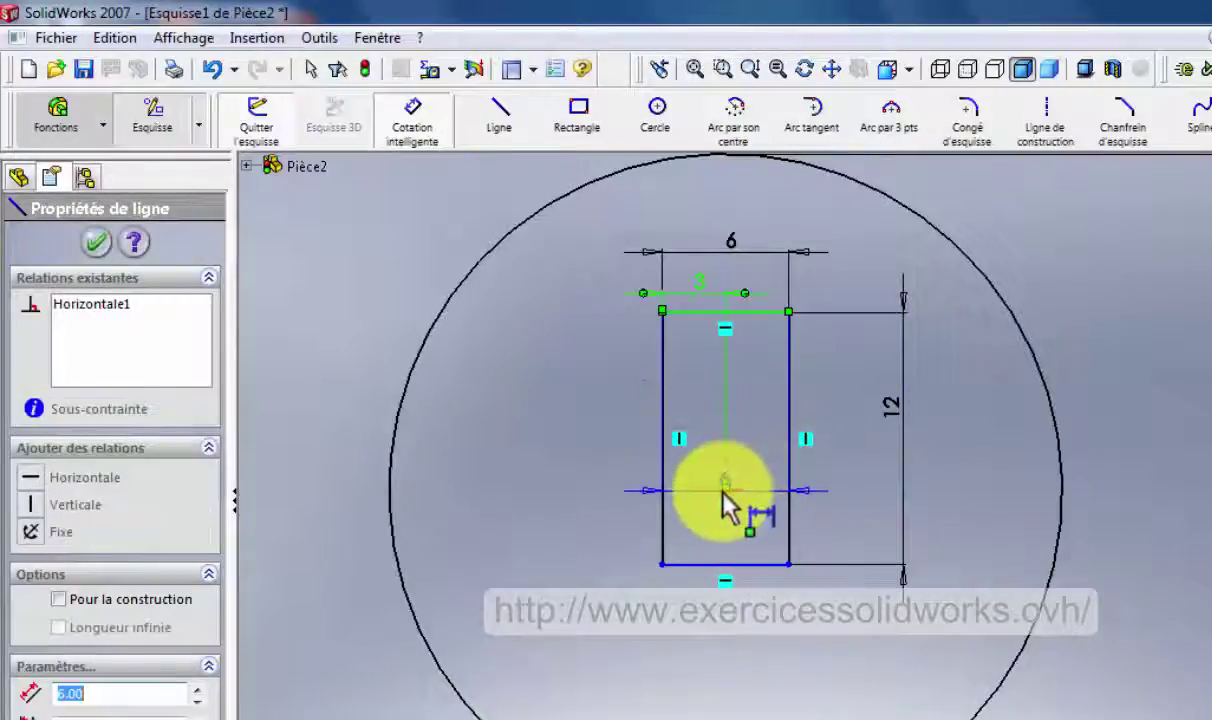
left_click(726, 489)
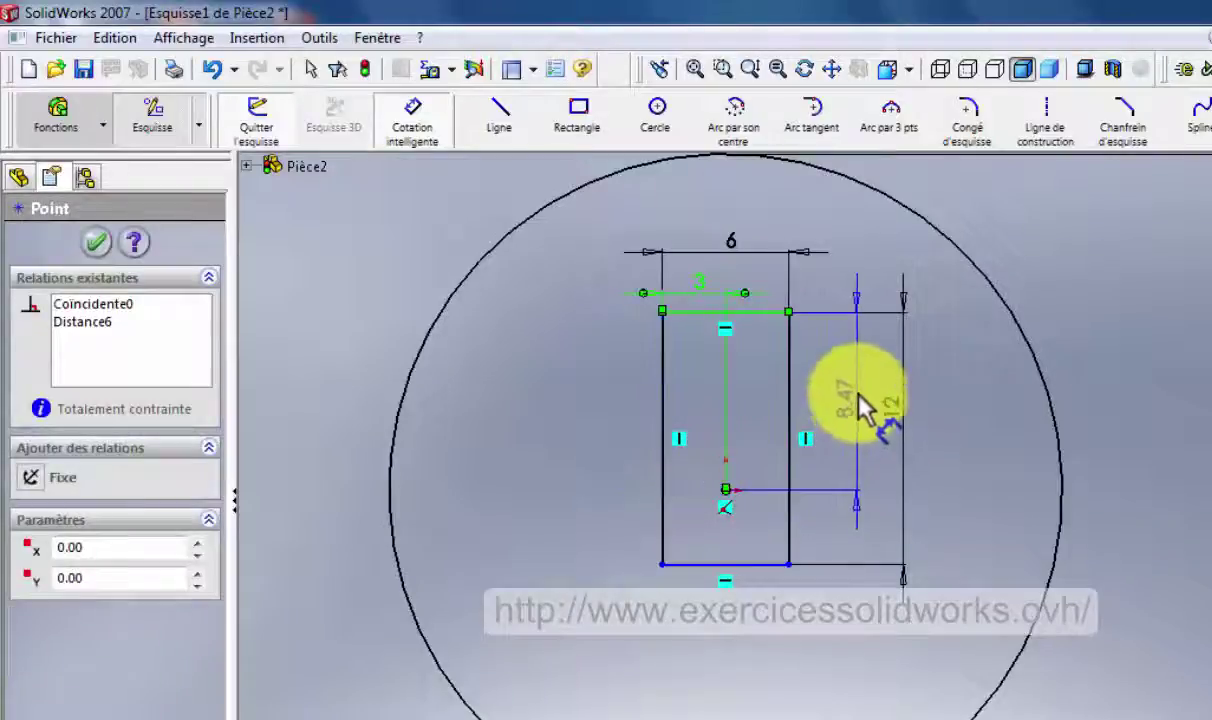
left_click(862, 378)
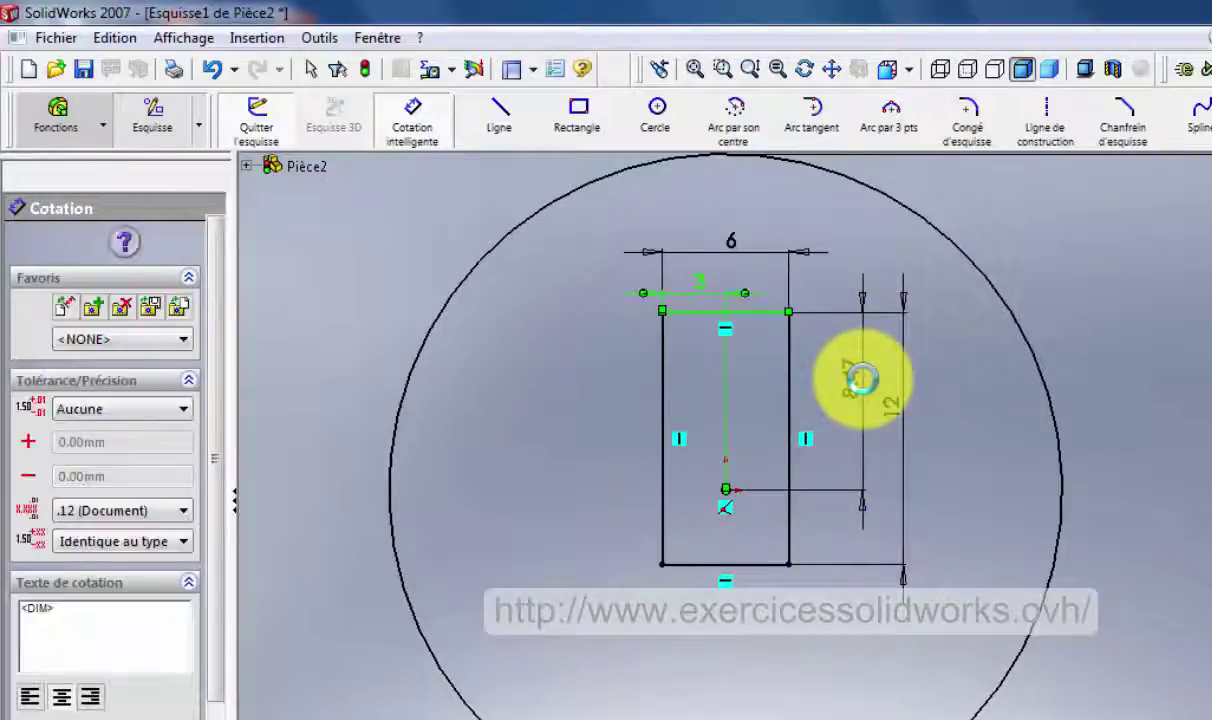
type("6")
key("Return")
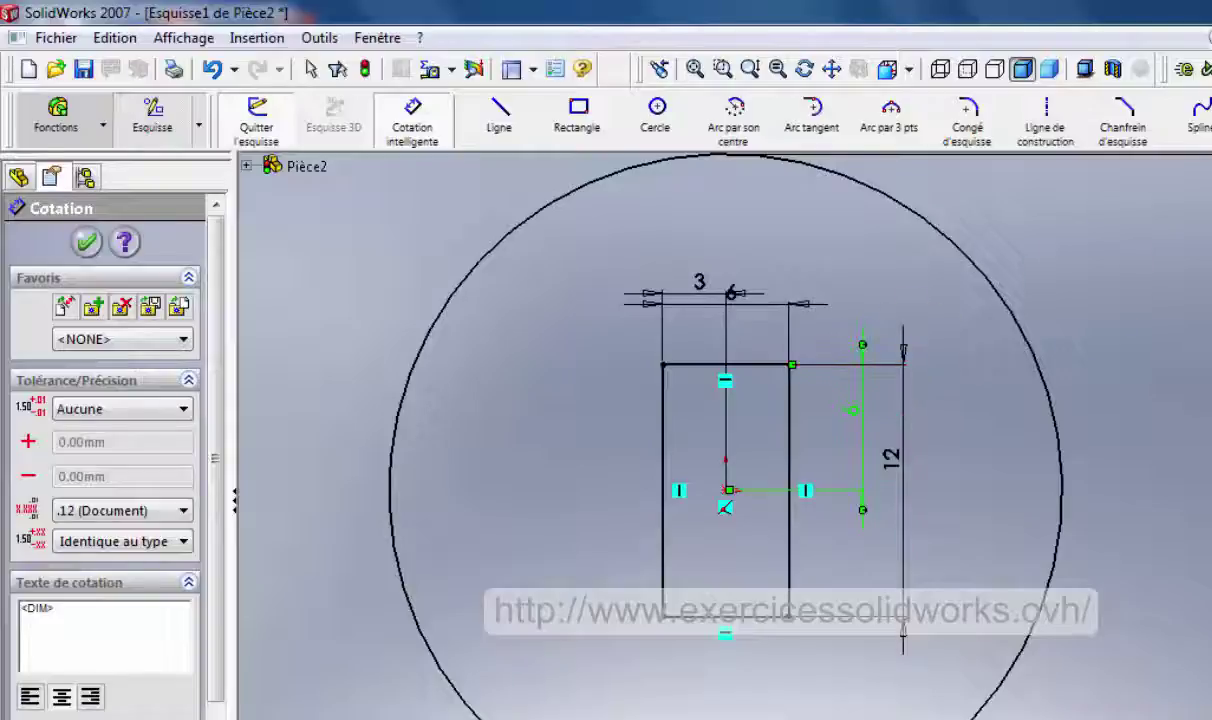
left_click(1120, 240)
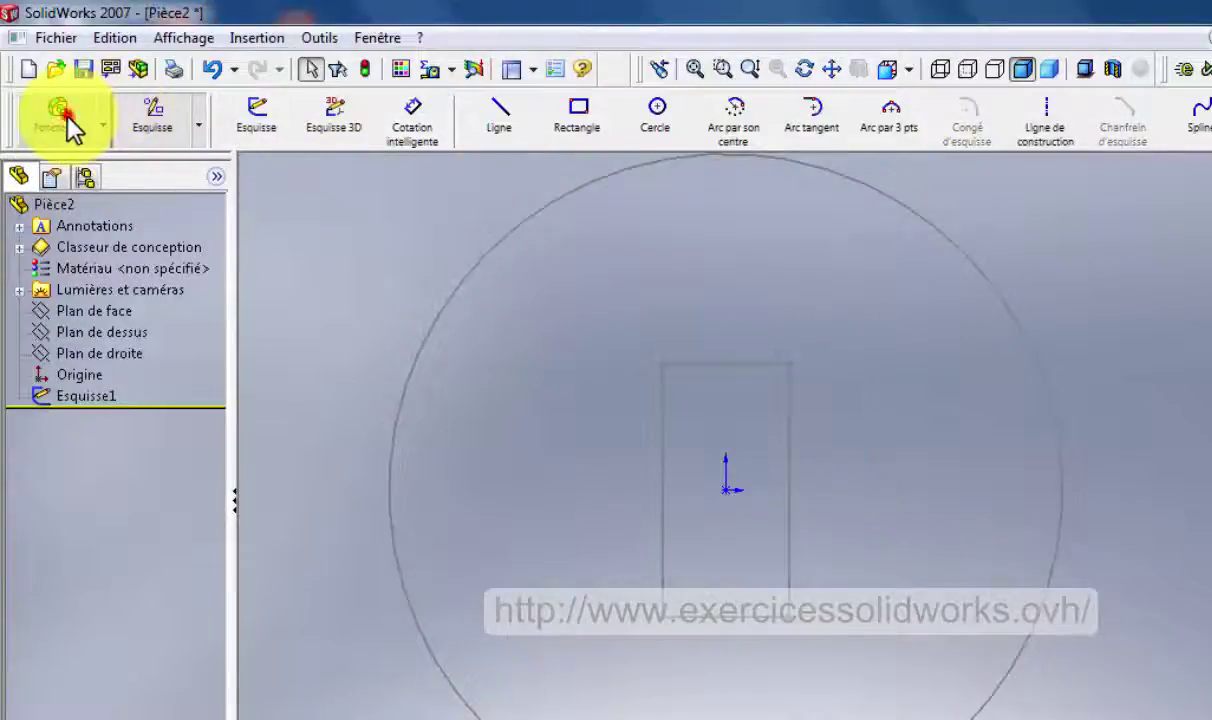
- Start a Base/Bossage extrudé on the sketch, then switch to the reference drawing
left_click(67, 114)
left_click(257, 134)
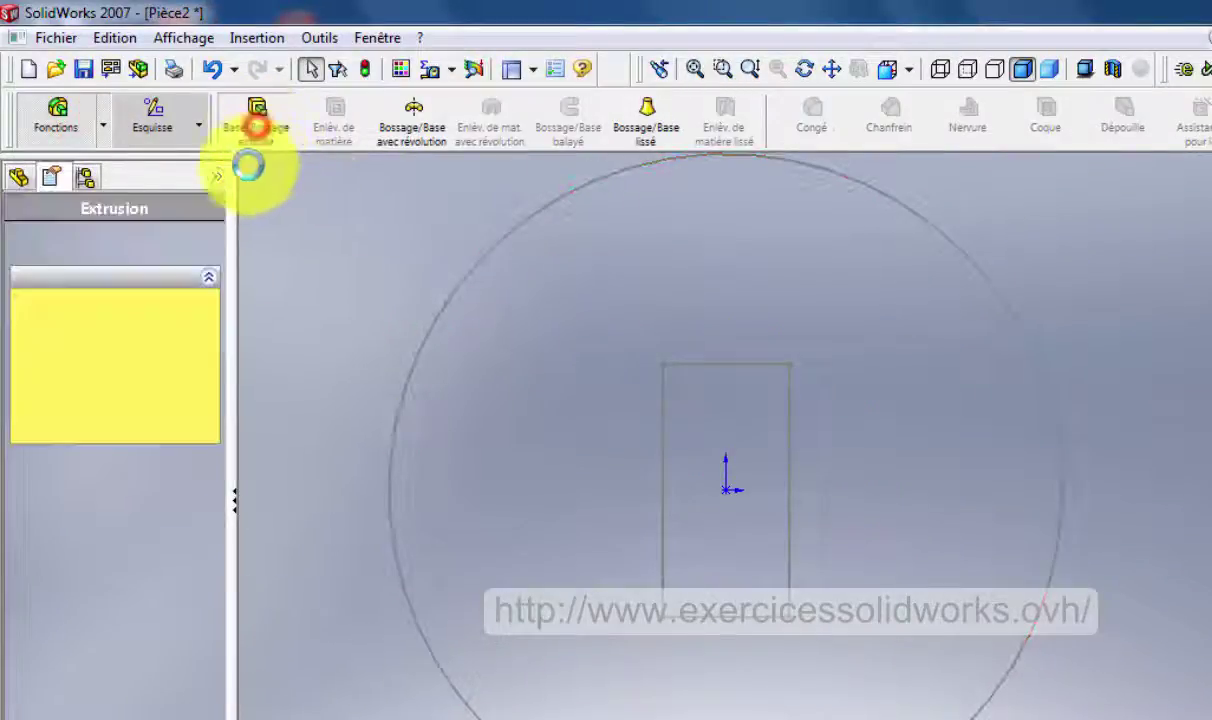
left_click(398, 425)
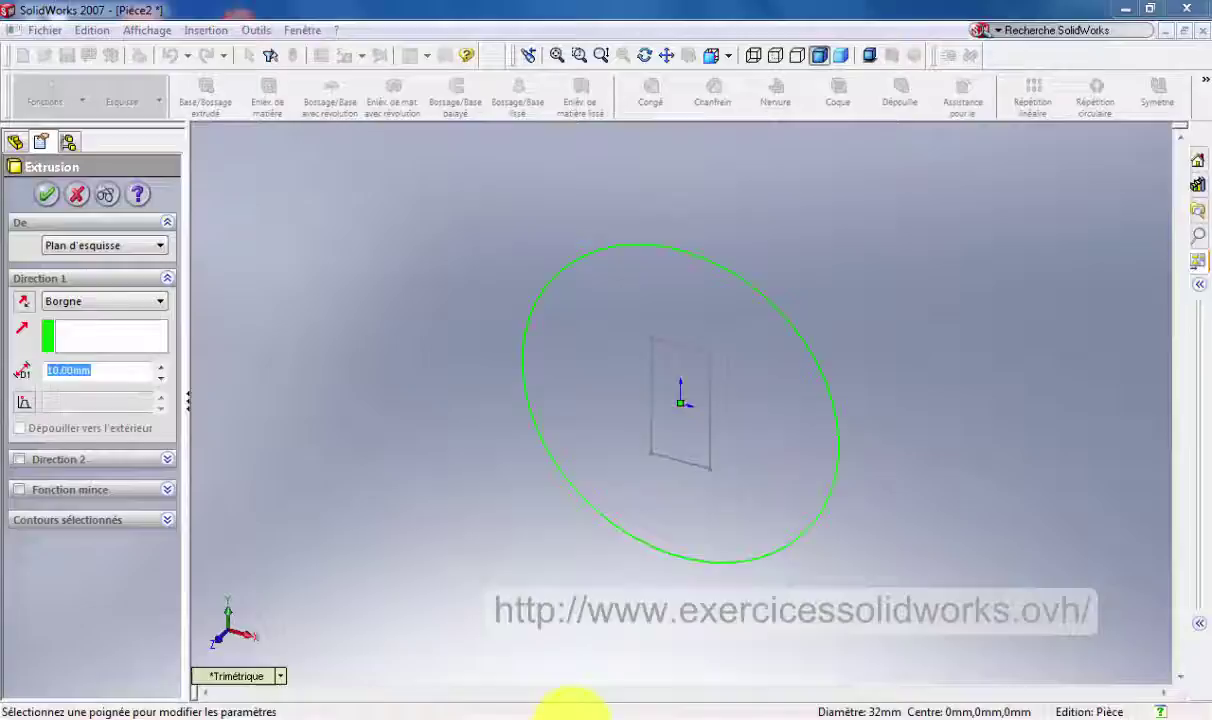
left_click(570, 716)
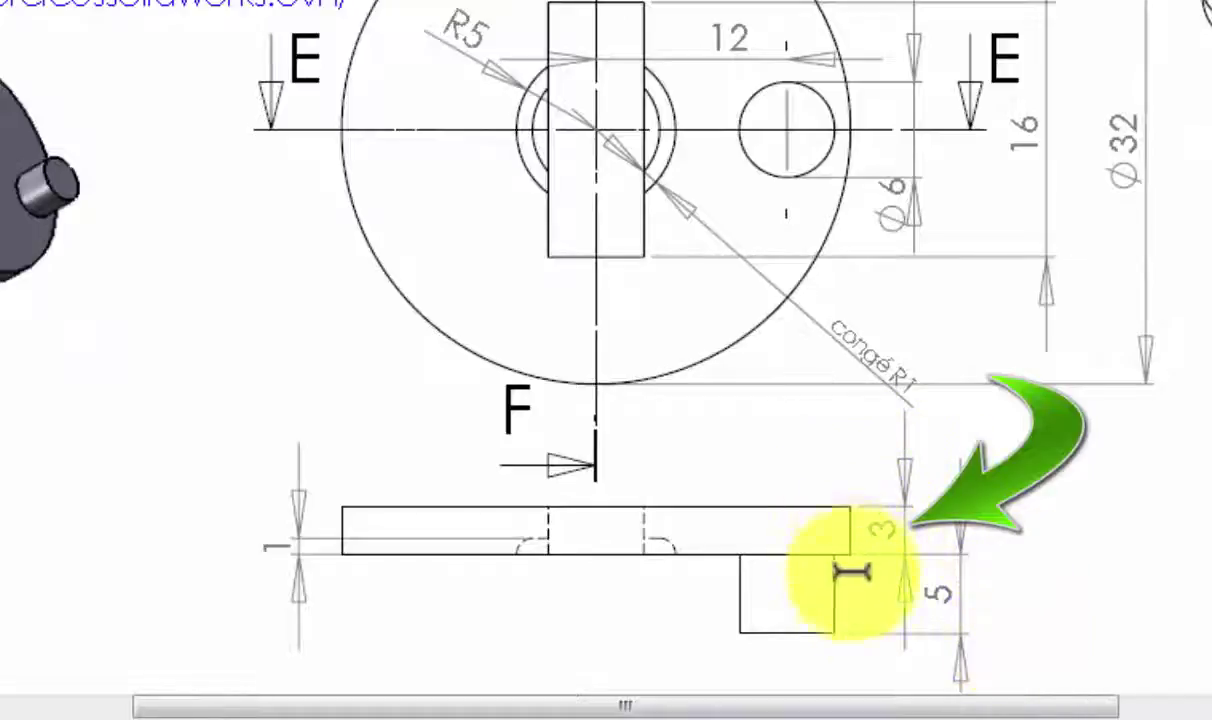
- Check the 3 mm disc thickness on the drawing and return to SolidWorks
left_click(884, 546)
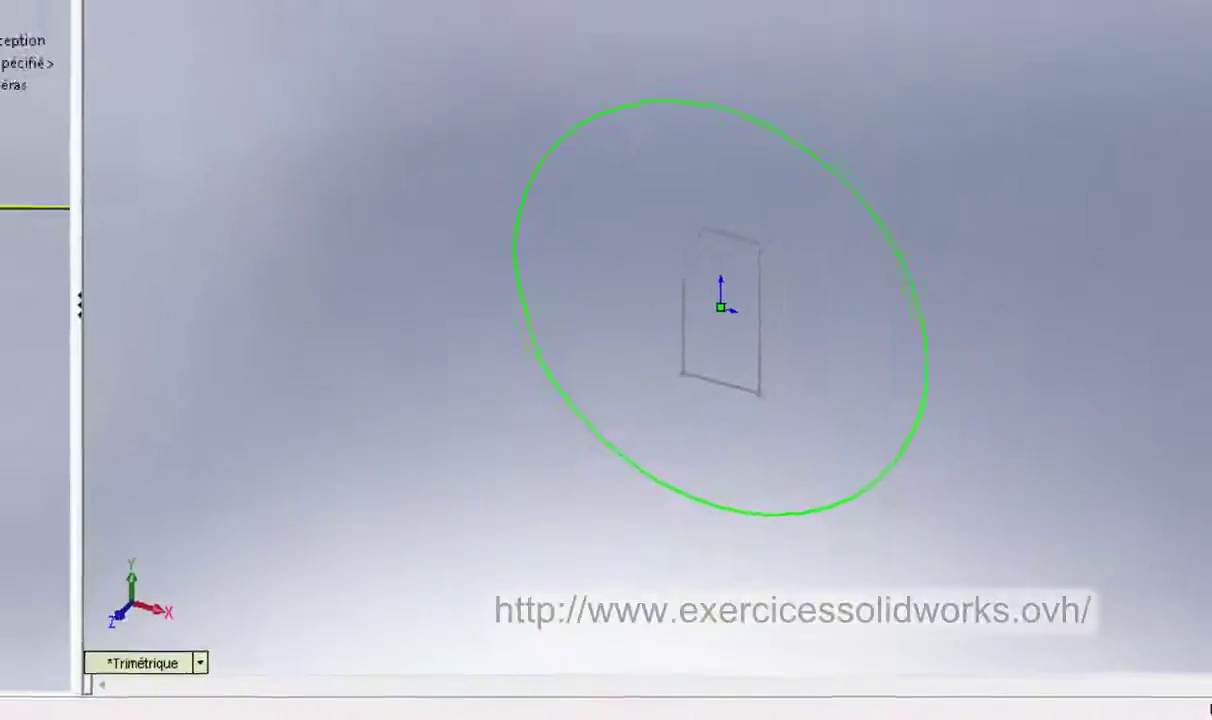
- Extrude Esquisse1 3 mm into a disc with a rectangular hole
left_click(446, 399)
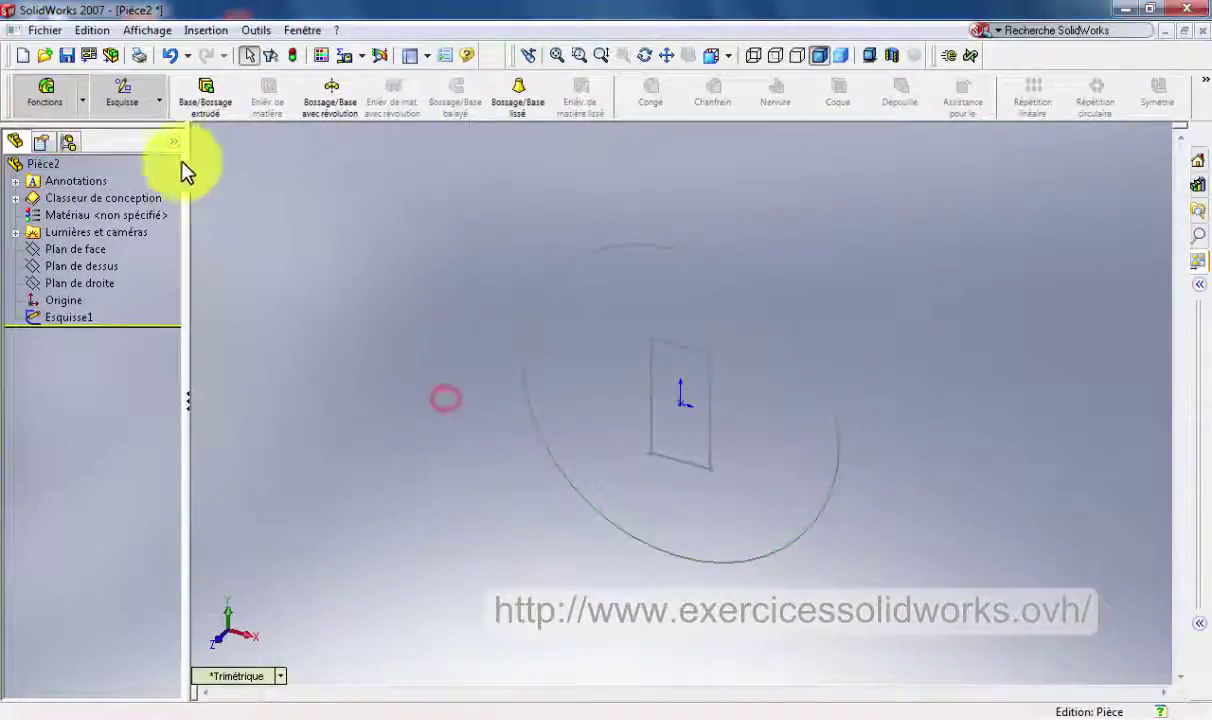
left_click(40, 92)
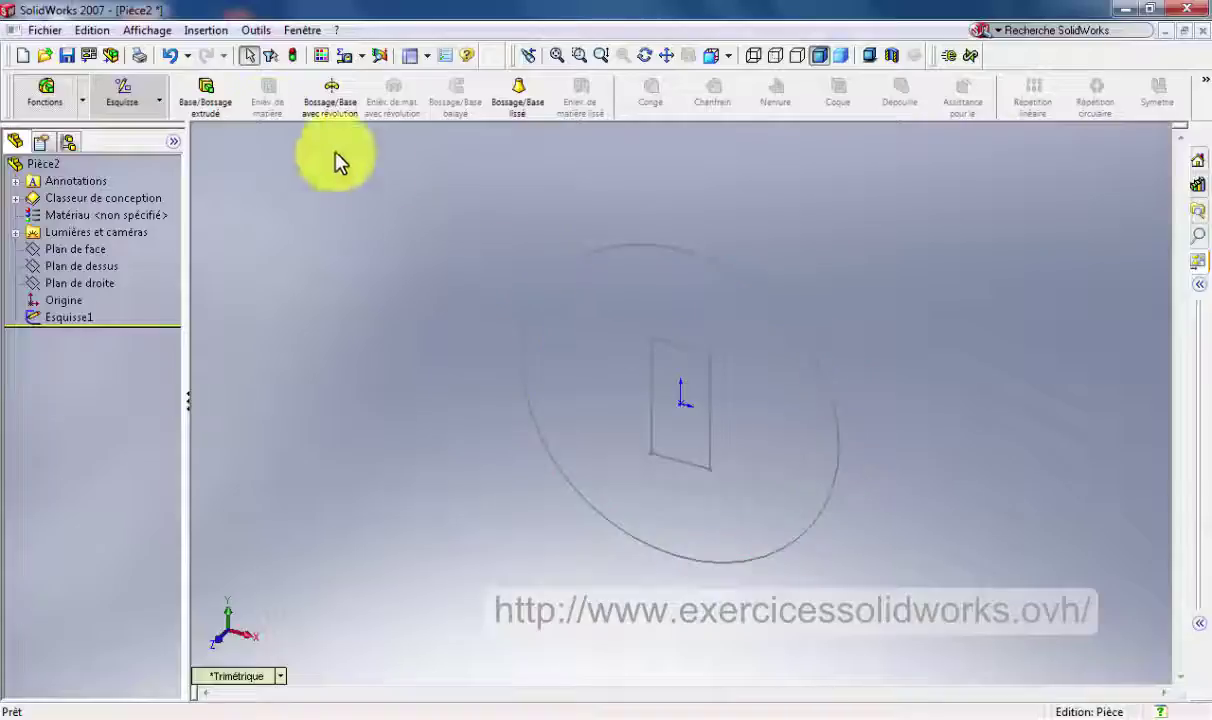
left_click(206, 92)
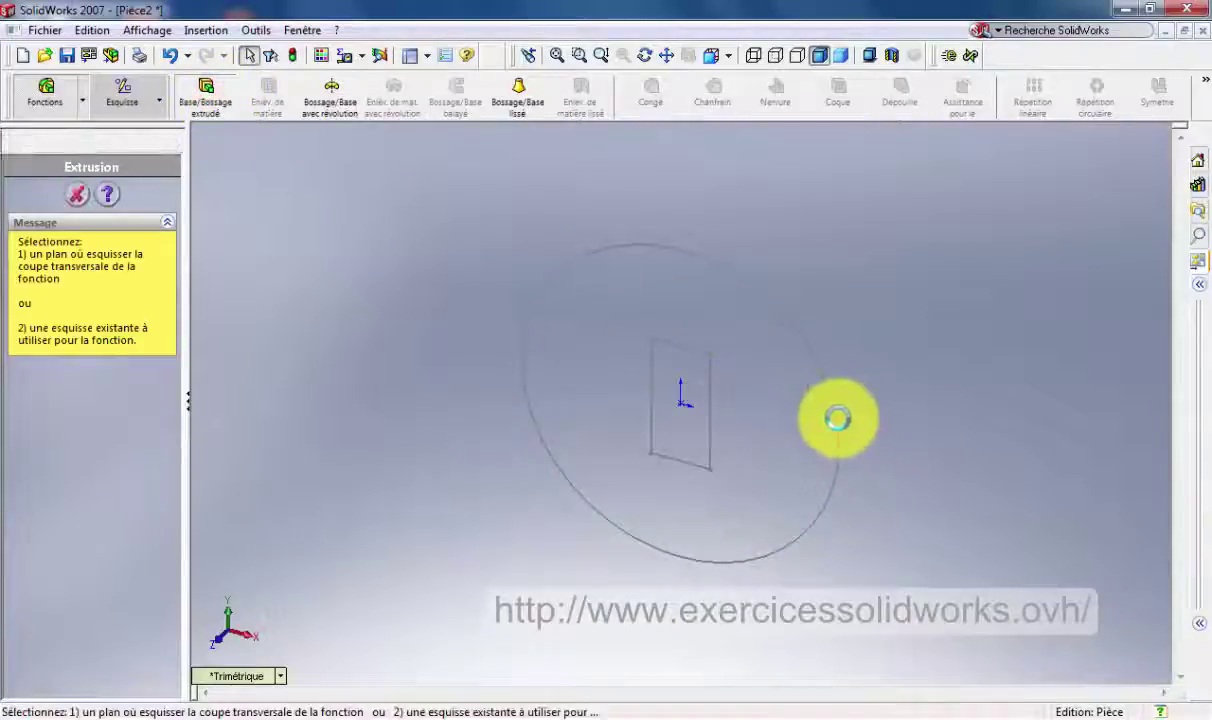
left_click(836, 418)
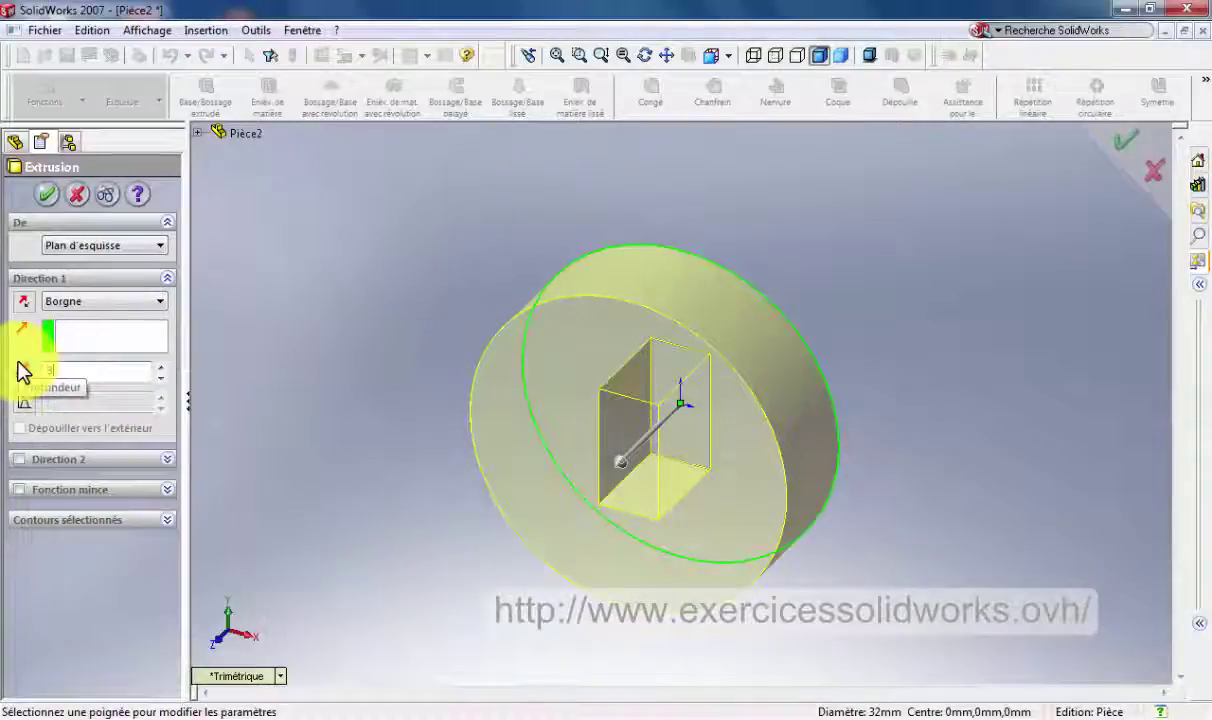
key("Return")
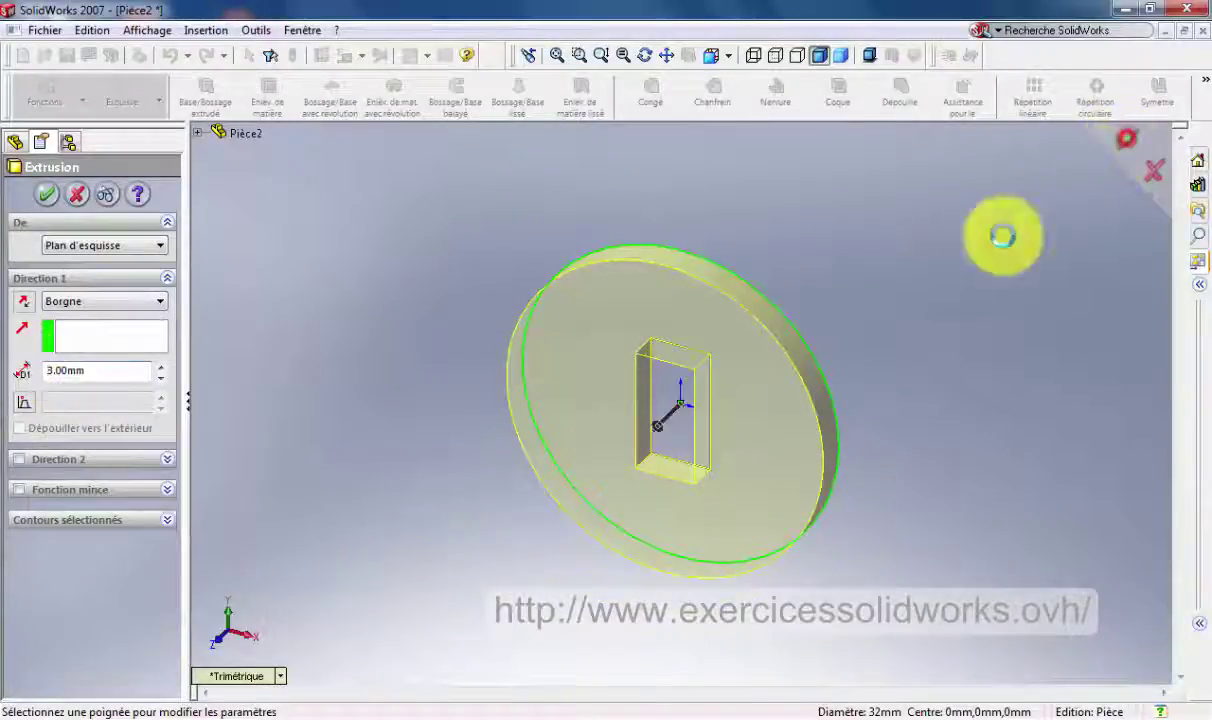
left_click(1127, 138)
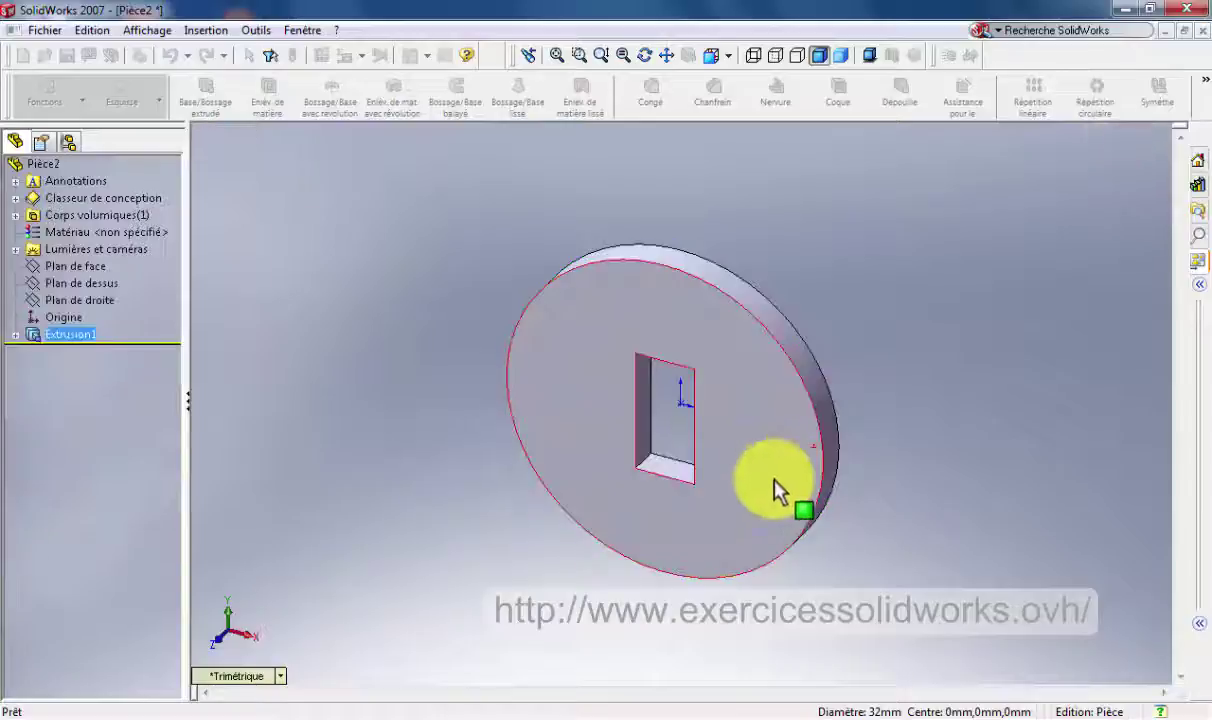
- View the disc's front face normal to the screen
left_click(749, 567)
left_click(732, 56)
left_click(760, 61)
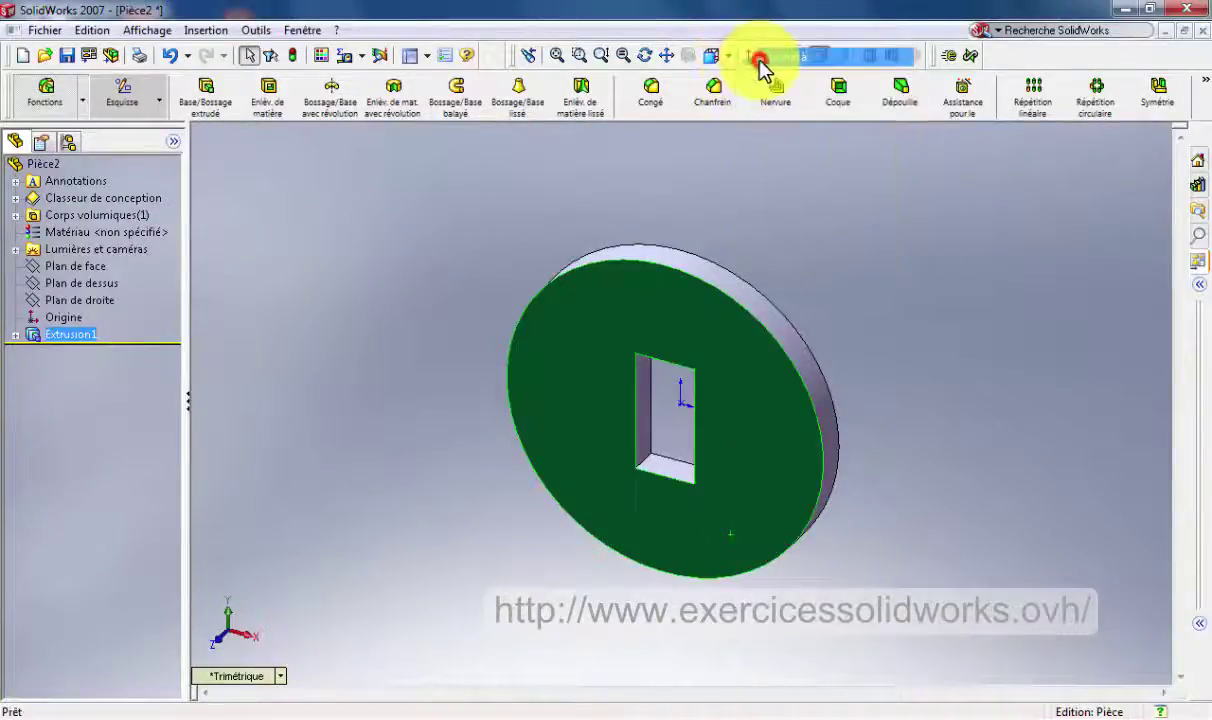
- Check the R5 radius on the reference drawing, then return to the part
left_click(581, 716)
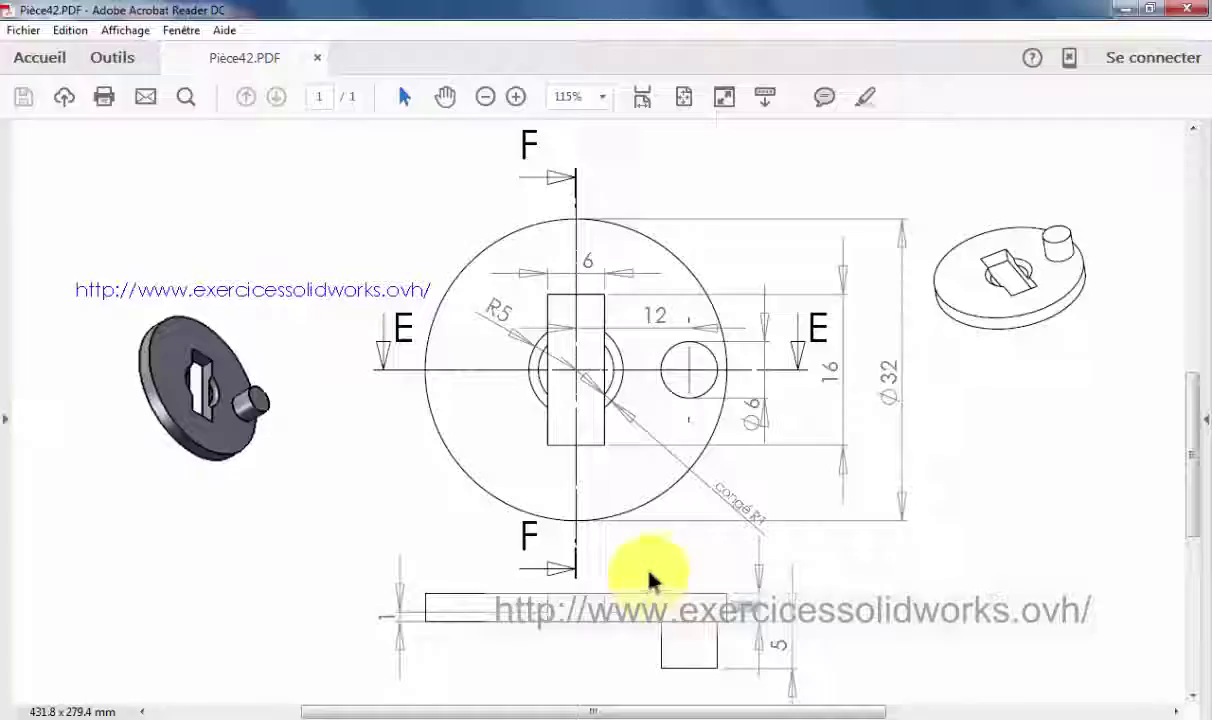
double_click(500, 312)
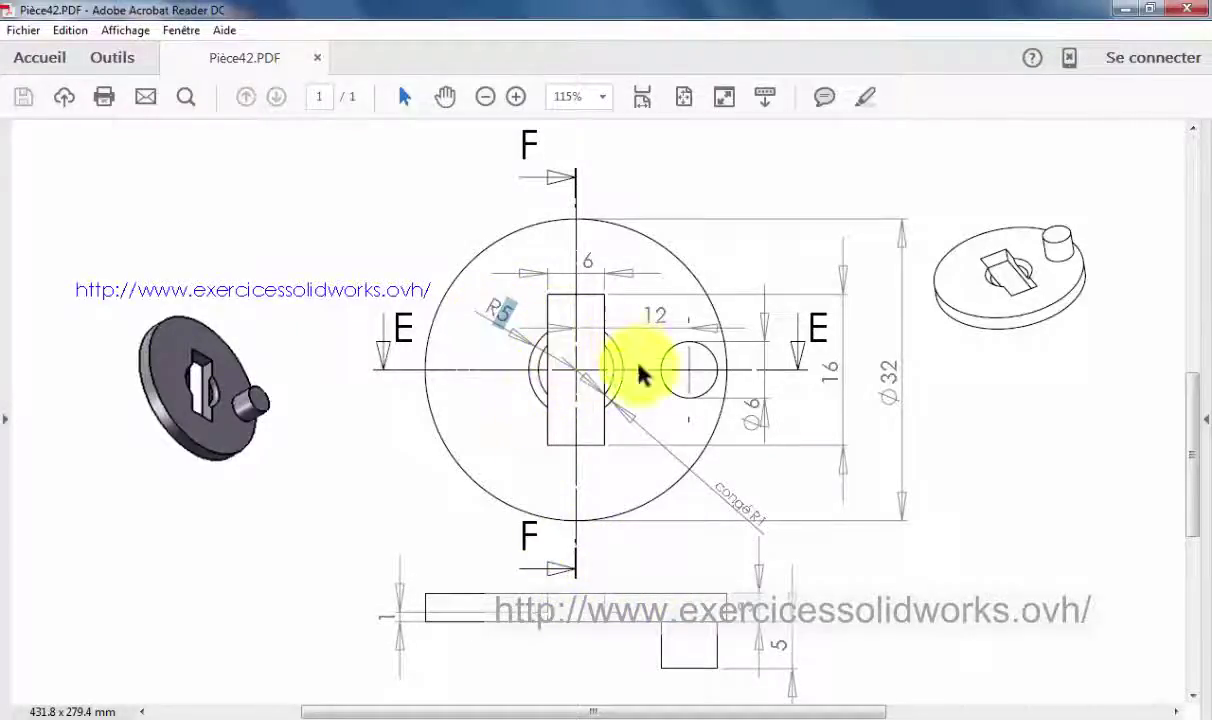
left_click(558, 716)
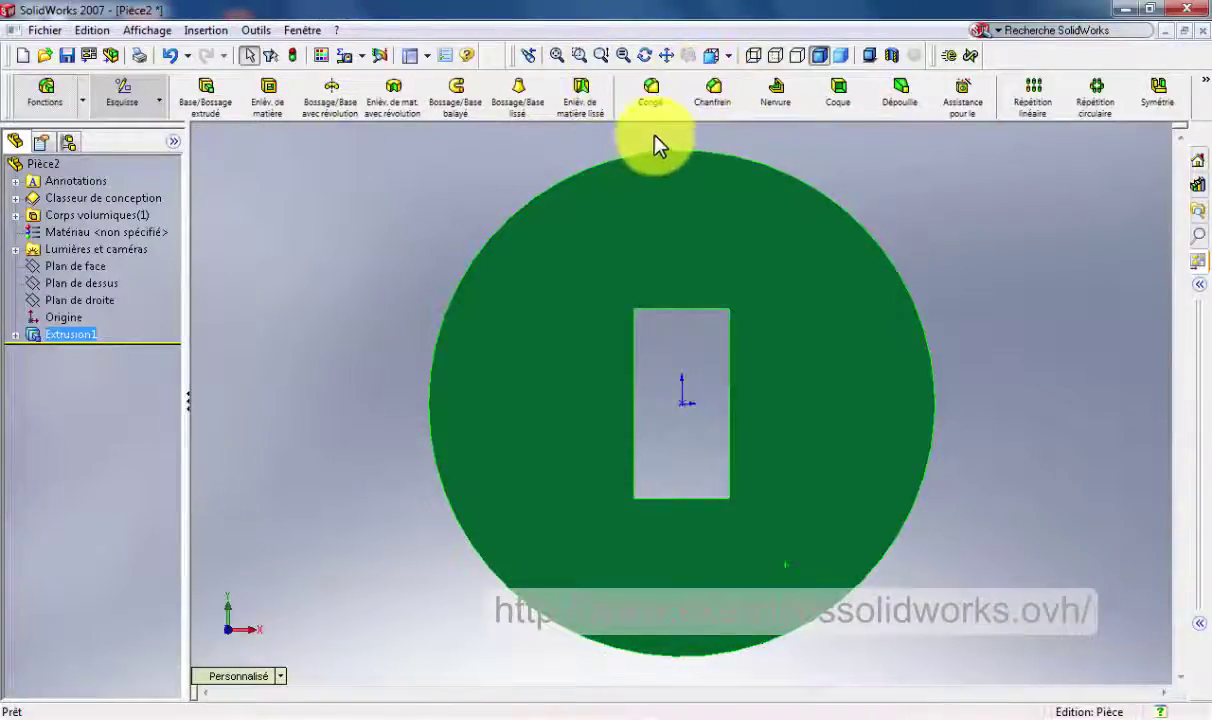
- Sketch a circle centred on the origin on the disc's front face
left_click(146, 101)
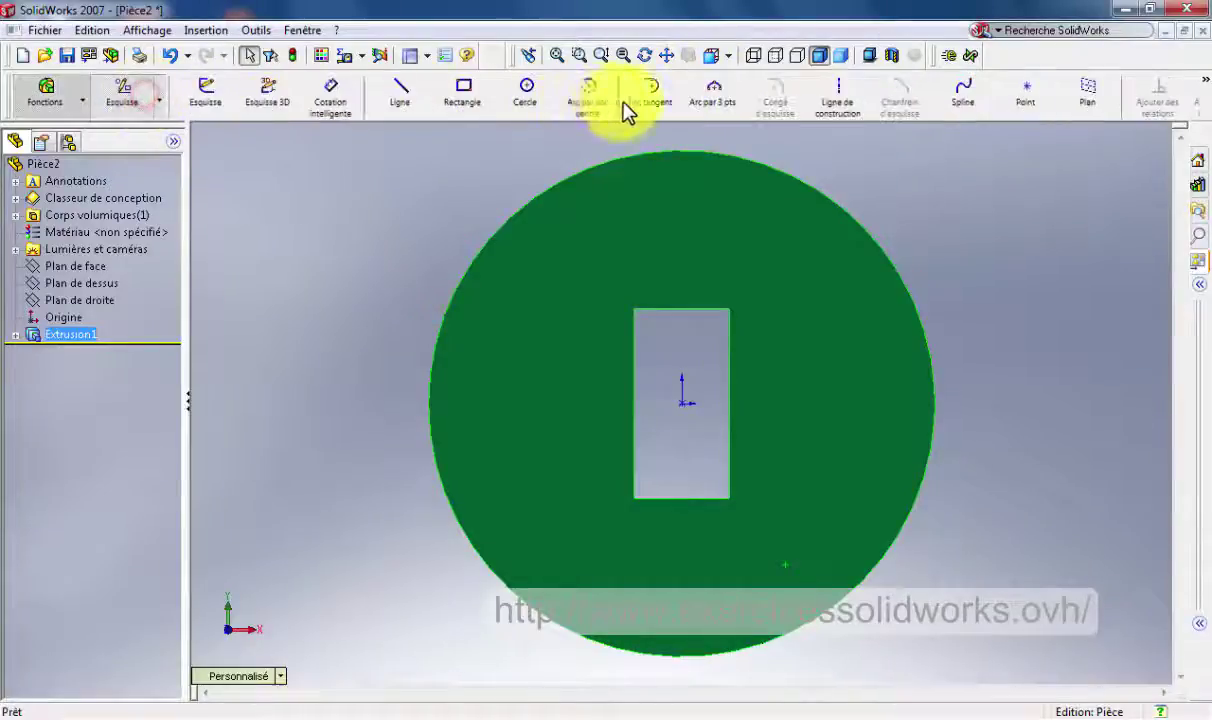
left_click(528, 98)
left_click(625, 227)
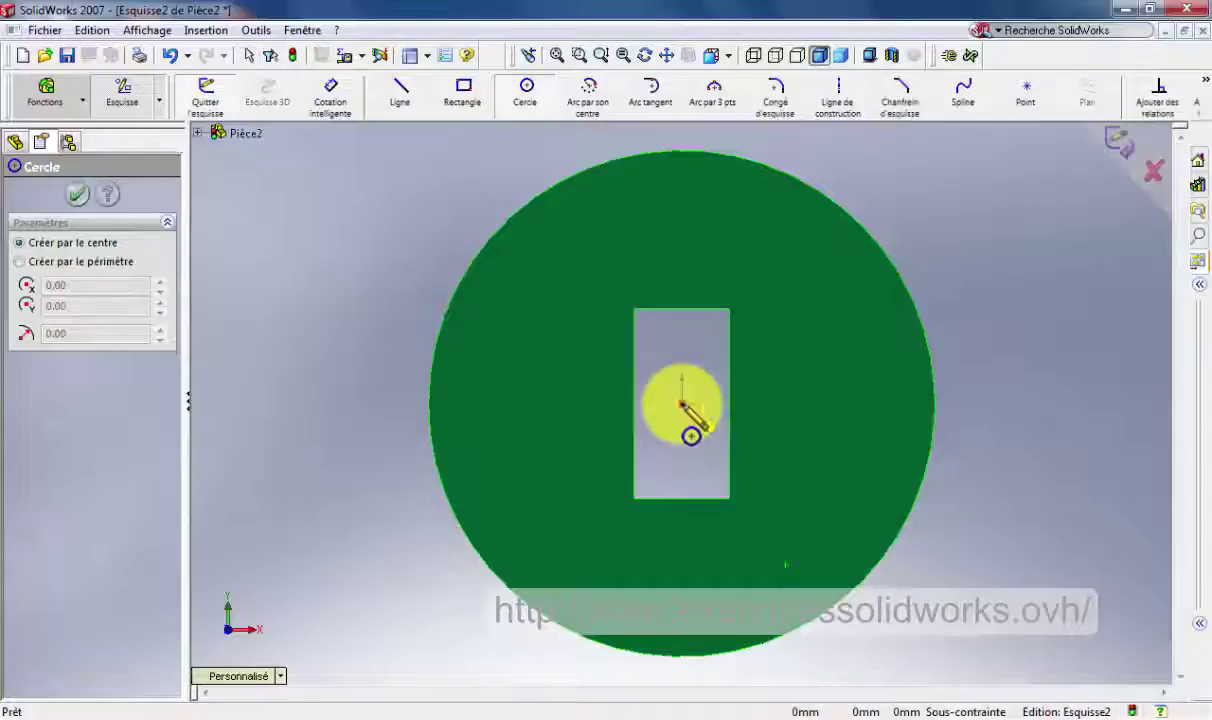
left_click(682, 403)
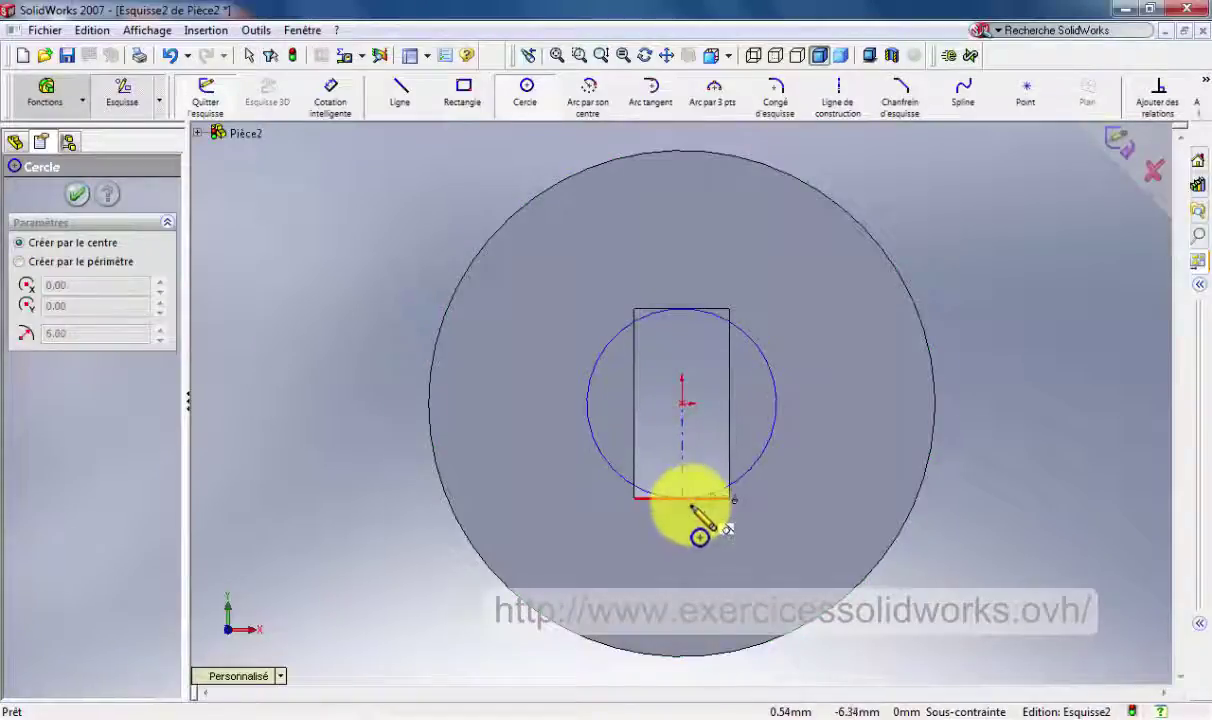
left_click(696, 487)
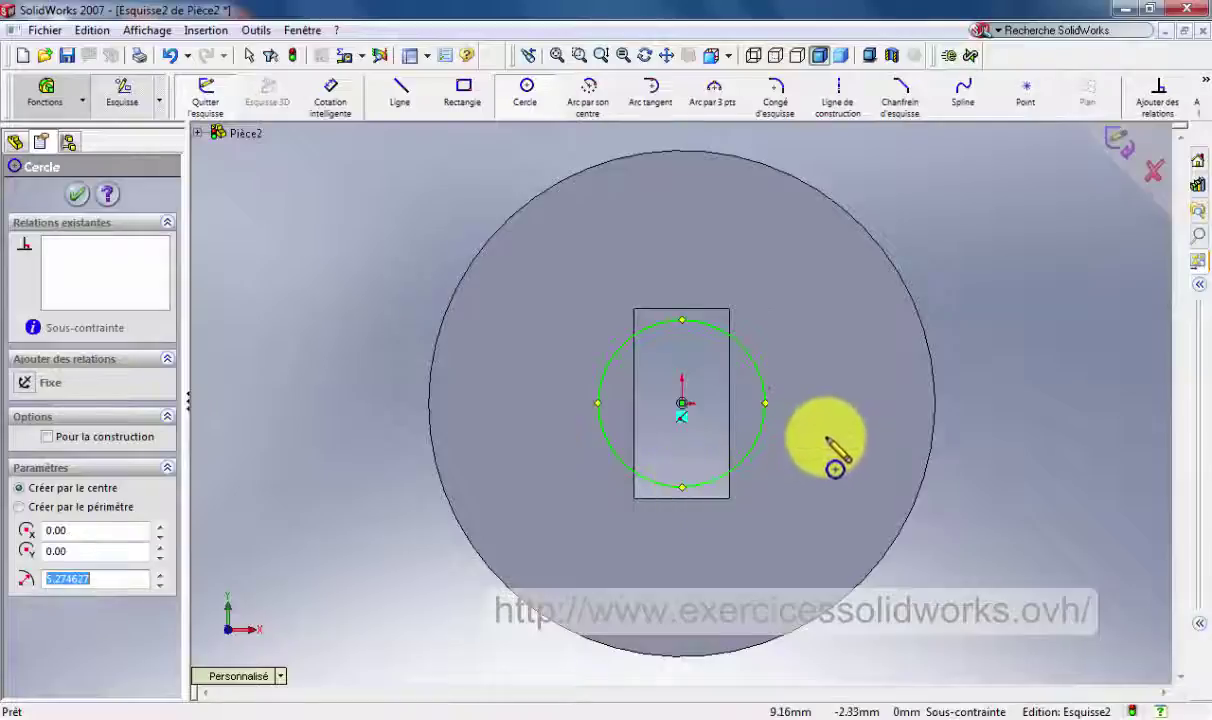
- Dimension the circle to 10 mm diameter (entered as 5*2) and exit the sketch
left_click(343, 86)
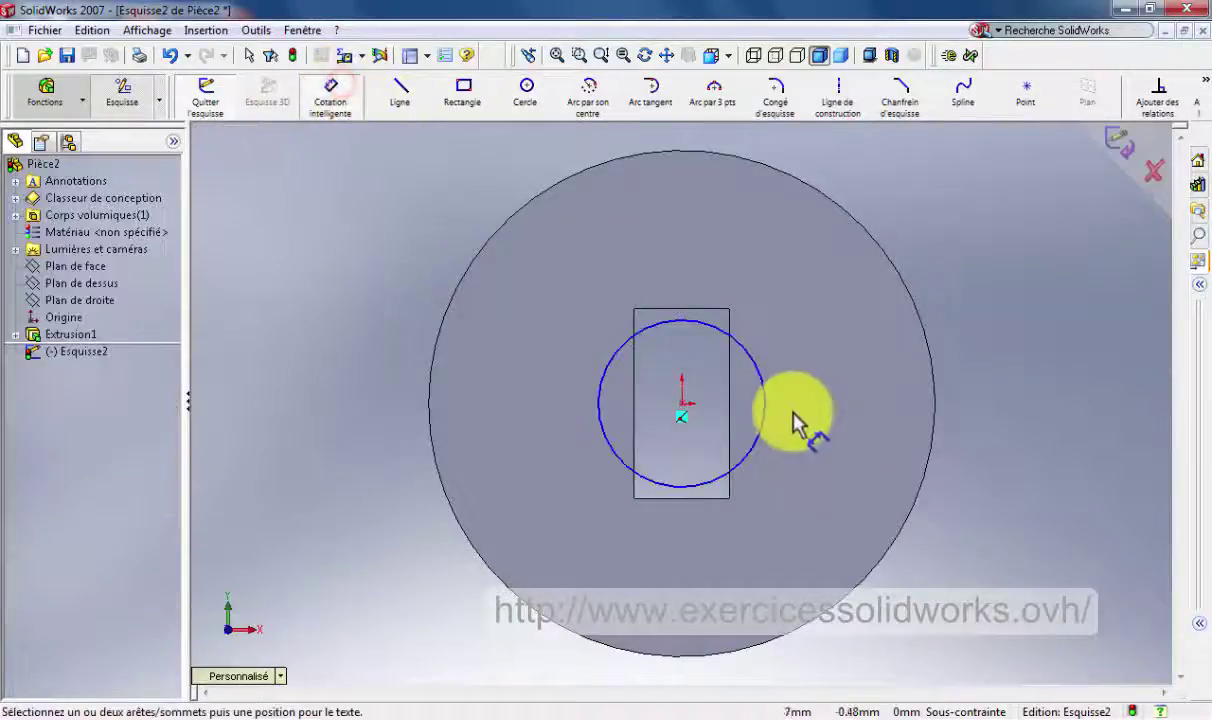
left_click(770, 405)
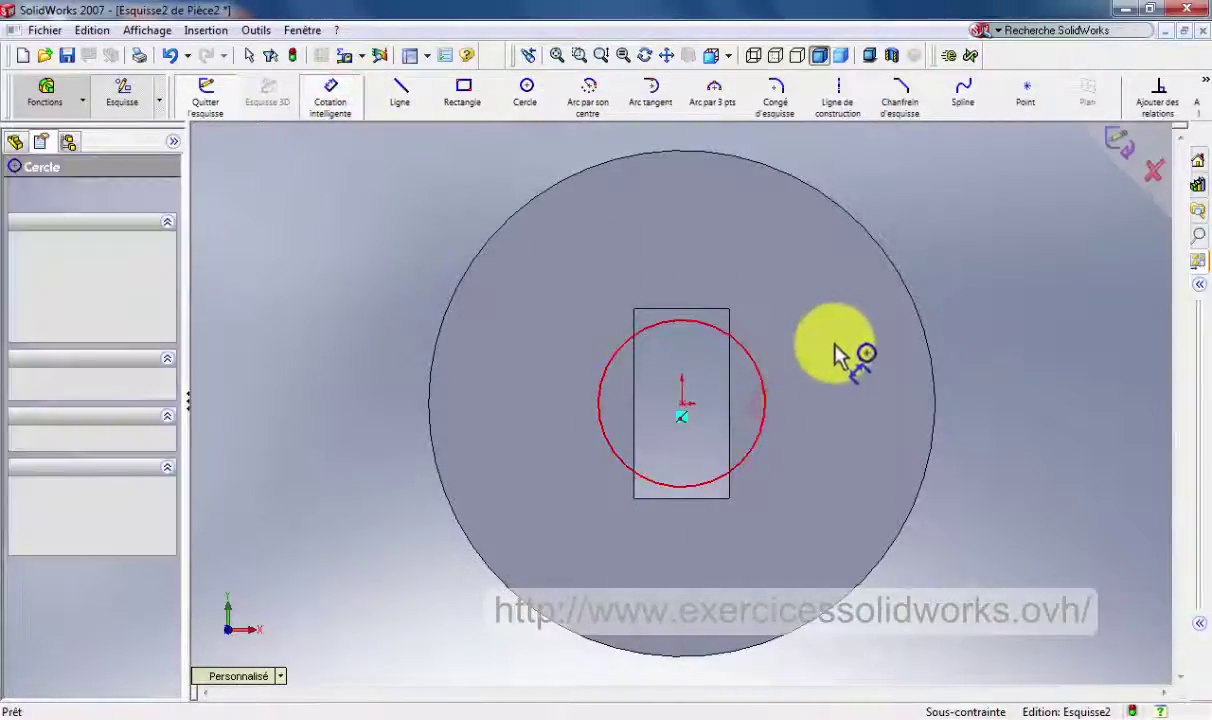
left_click(816, 287)
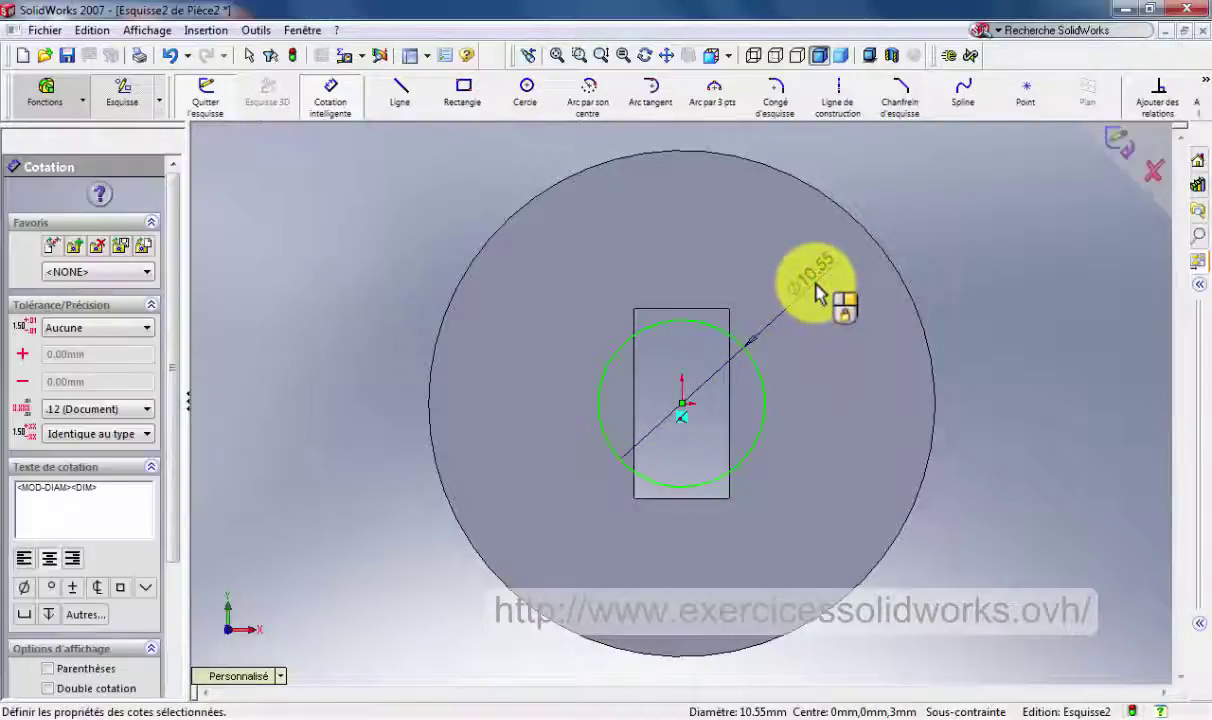
double_click(816, 290)
type("5*2")
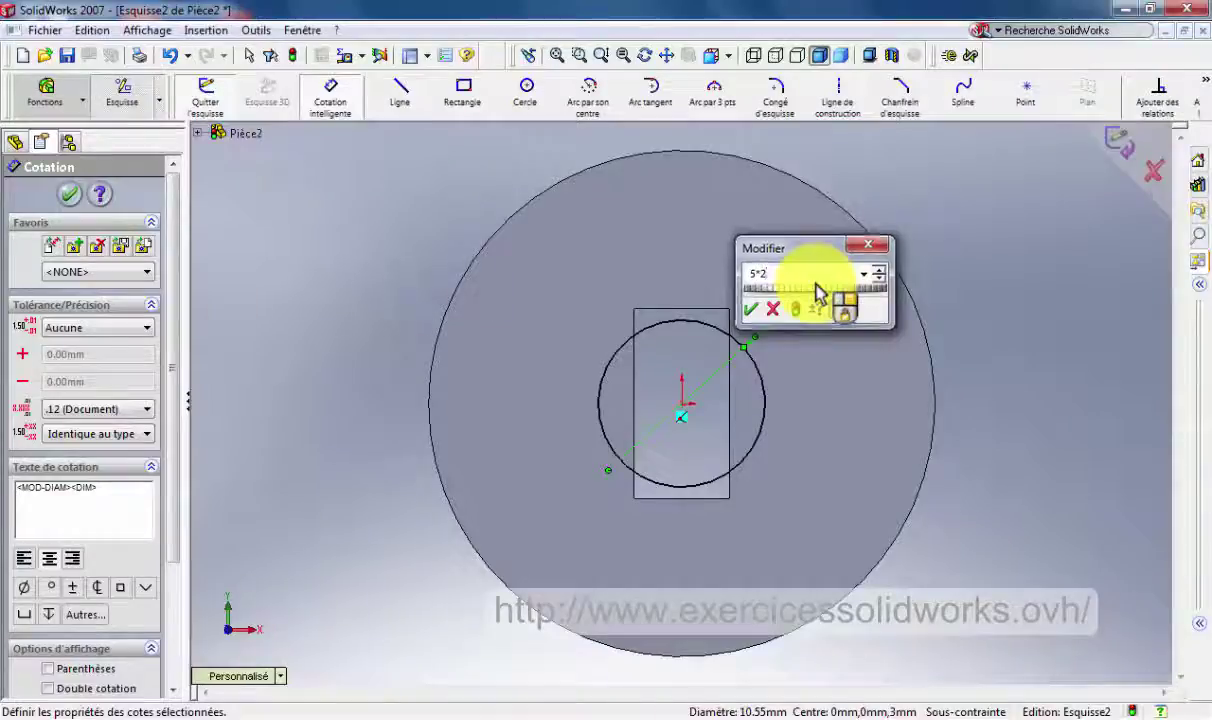
key("Return")
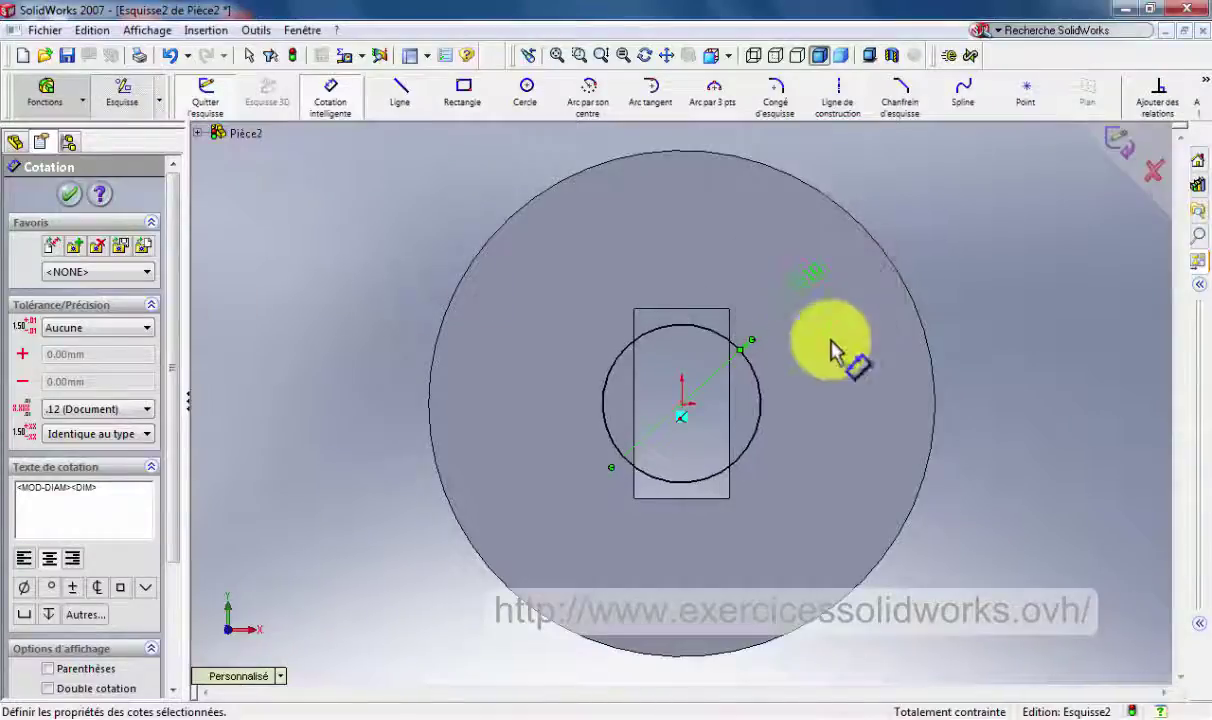
left_click(1122, 145)
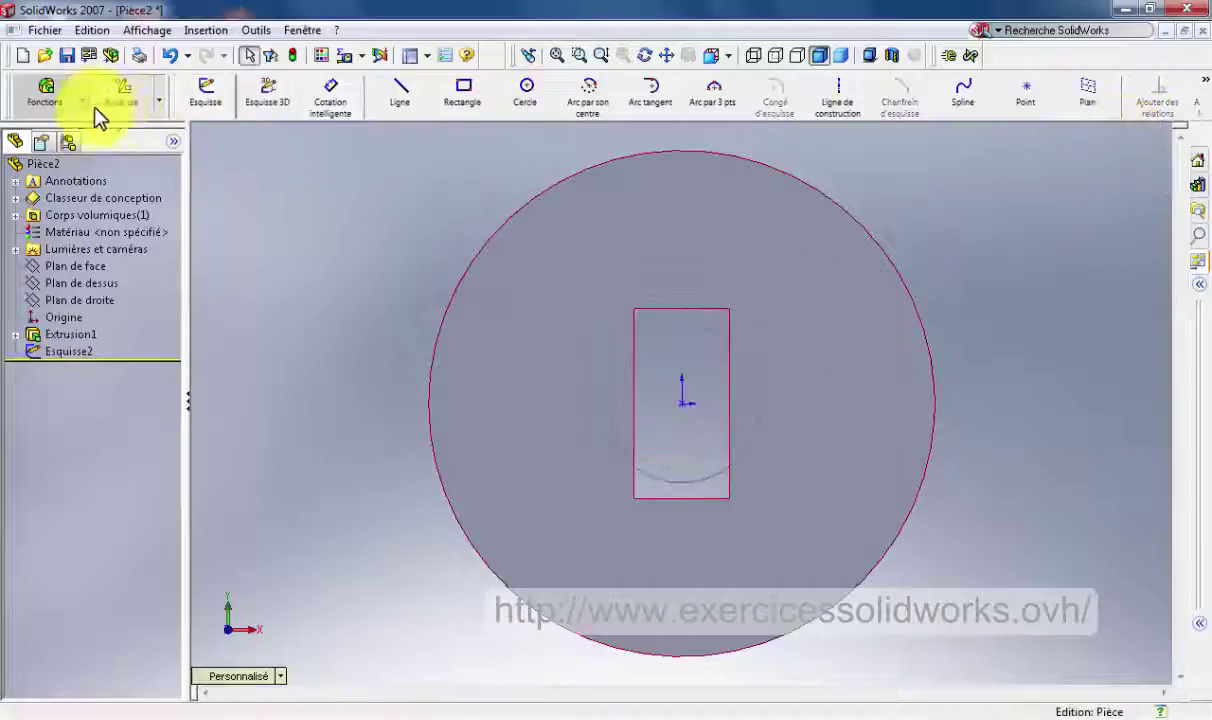
- Extrude-cut the Ø10 circle as a blind pocket, checking depth on the drawing, then orbit
left_click(50, 102)
left_click(278, 98)
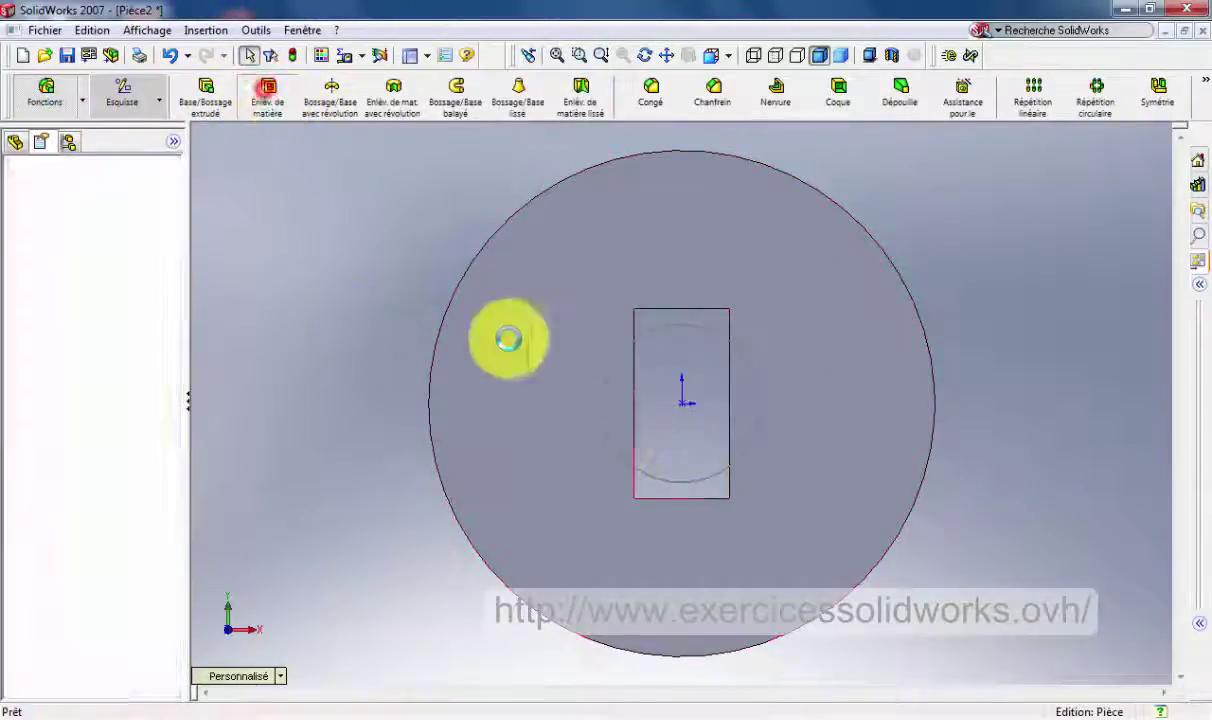
left_click(762, 403)
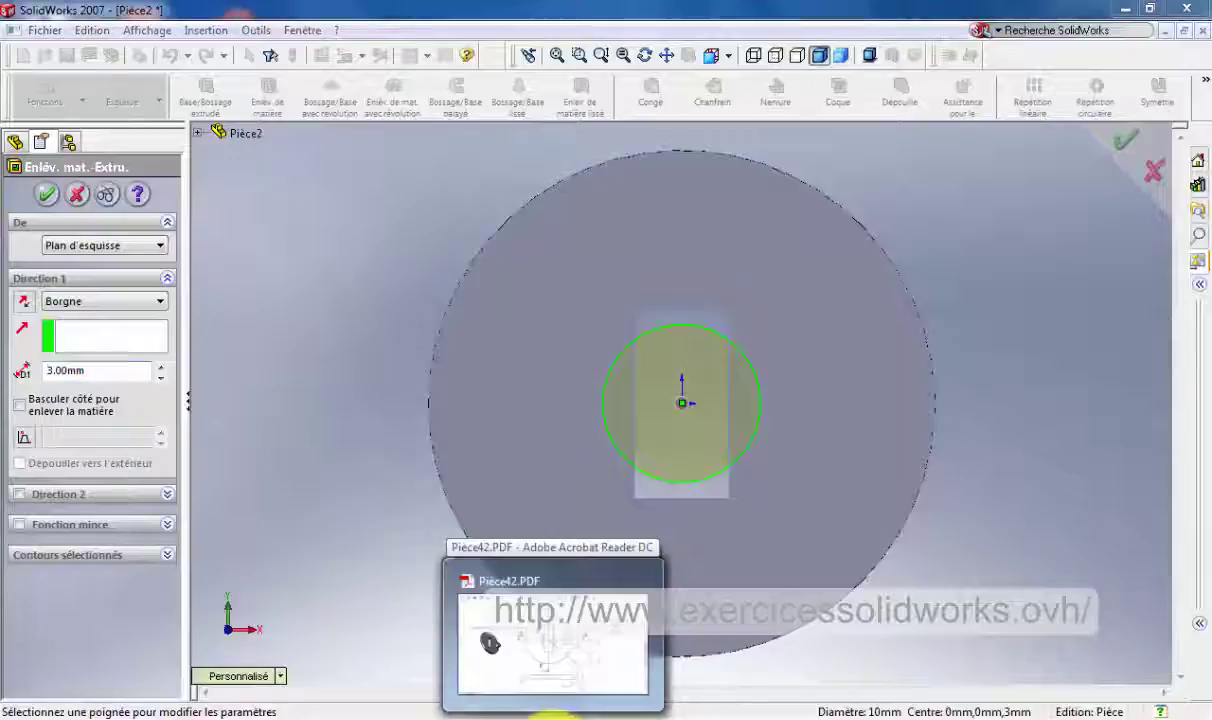
left_click(552, 640)
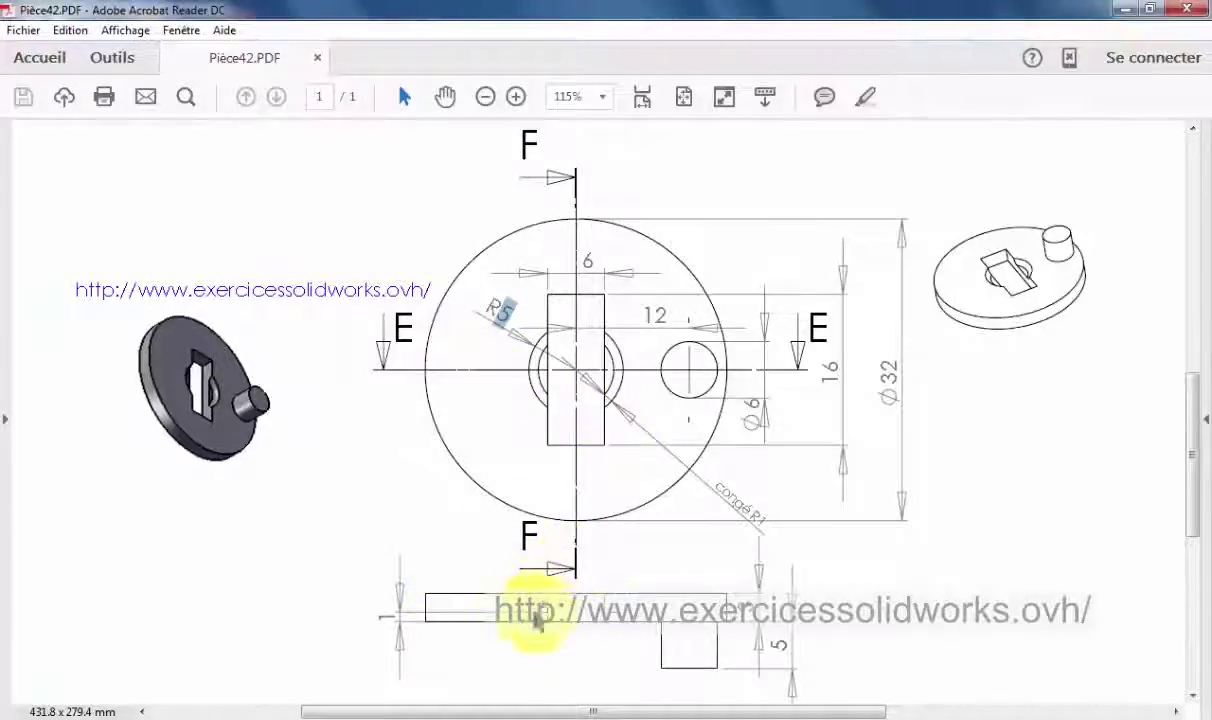
left_click_drag(384, 611, 396, 618)
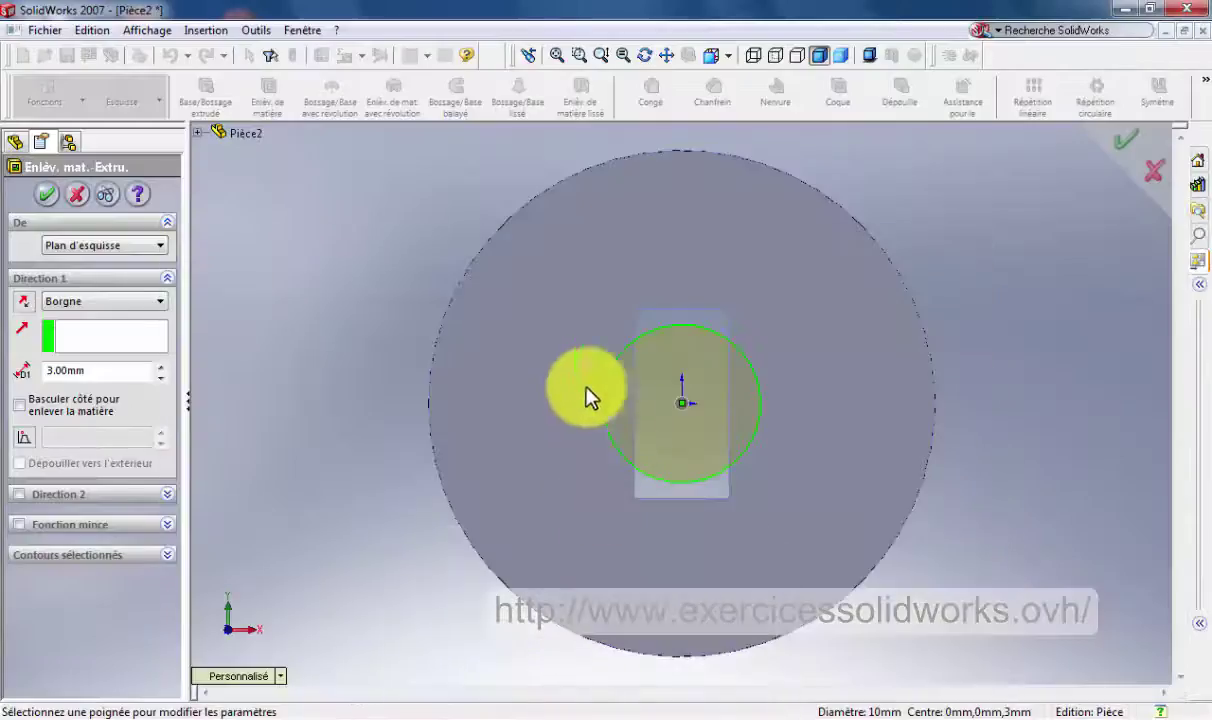
left_click(1108, 146)
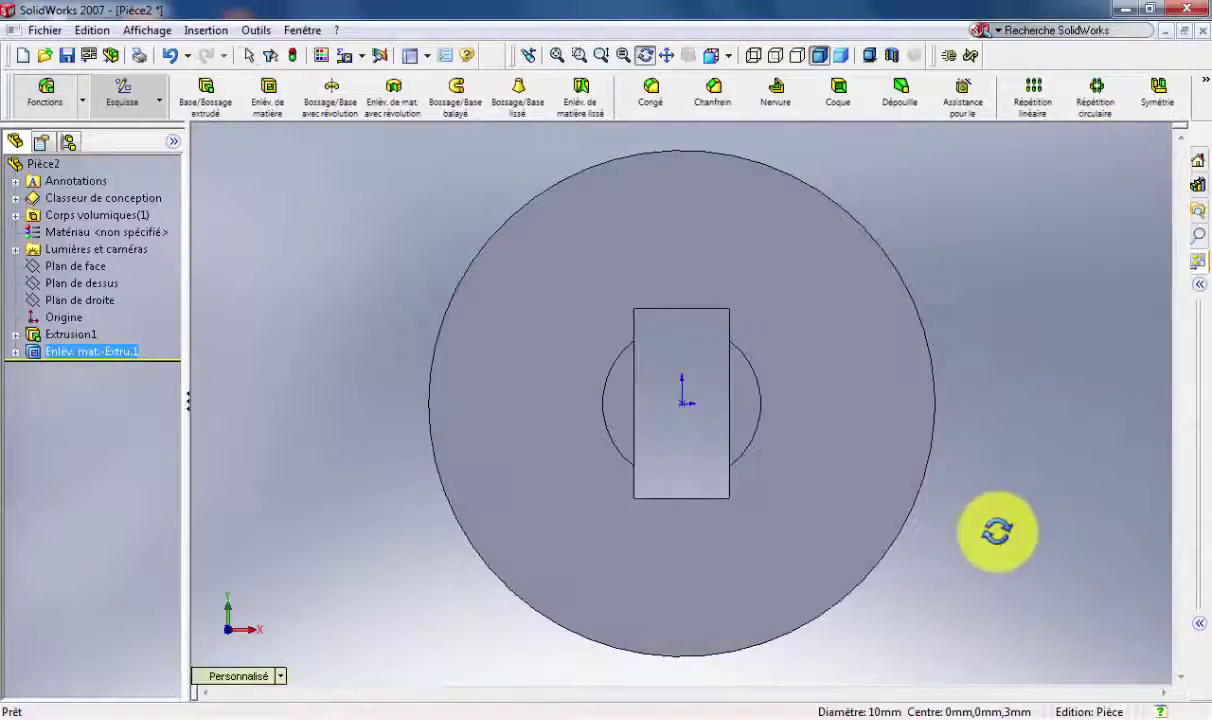
mouse_move(996, 530)
middle_mouse_down()
mouse_move(963, 418)
mouse_move(541, 709)
middle_mouse_up()
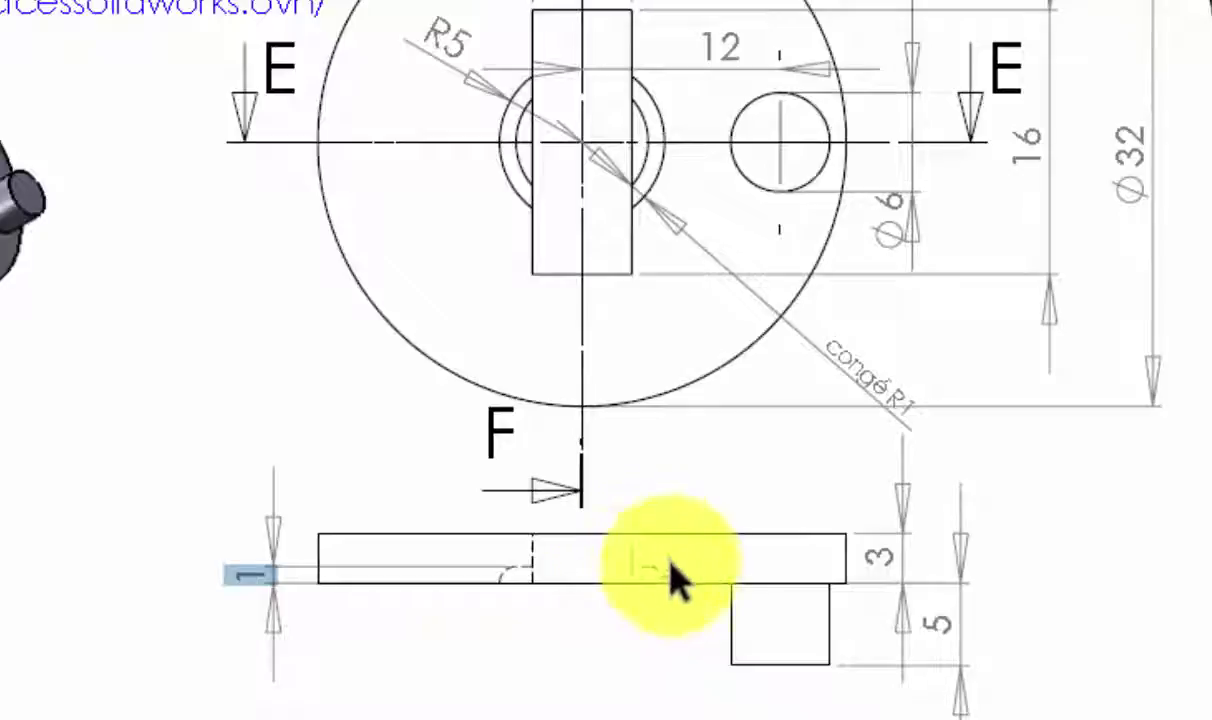
- Highlight the 'congé R1' fillet note on the reference drawing in Acrobat
left_click_drag(822, 343, 965, 410)
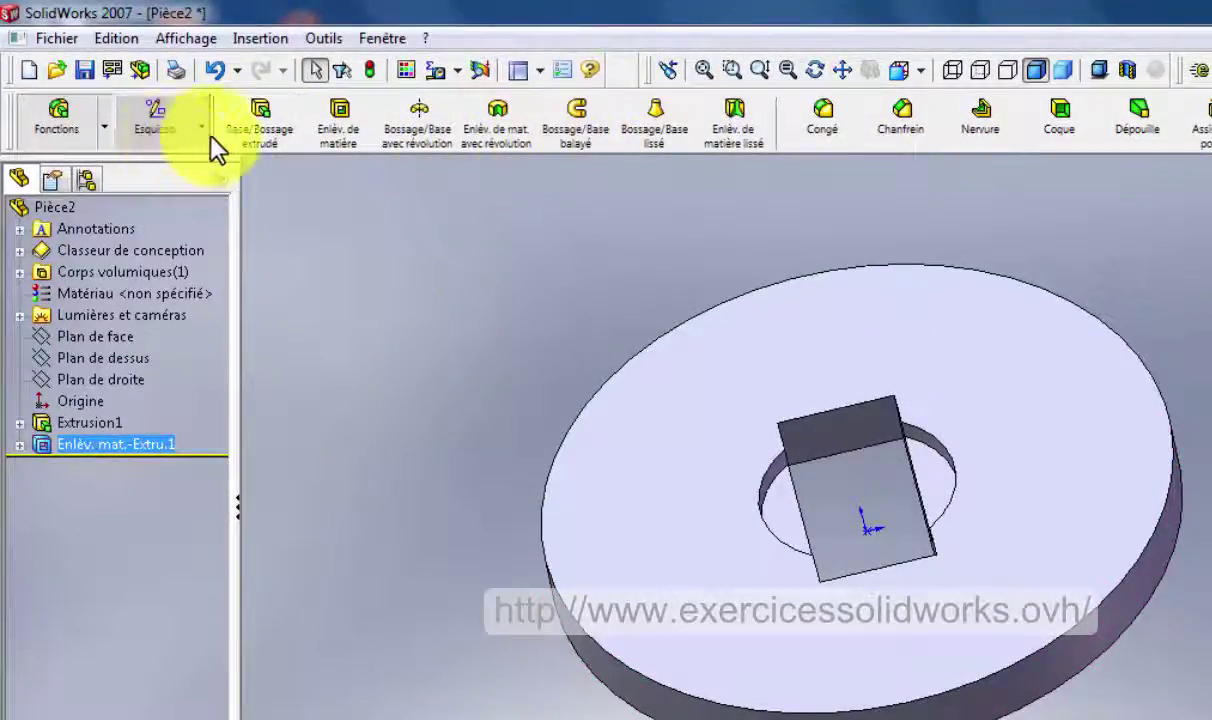
- Fillet both edges of the Ø10 recess with a 1 mm radius as Congé1
left_click(830, 122)
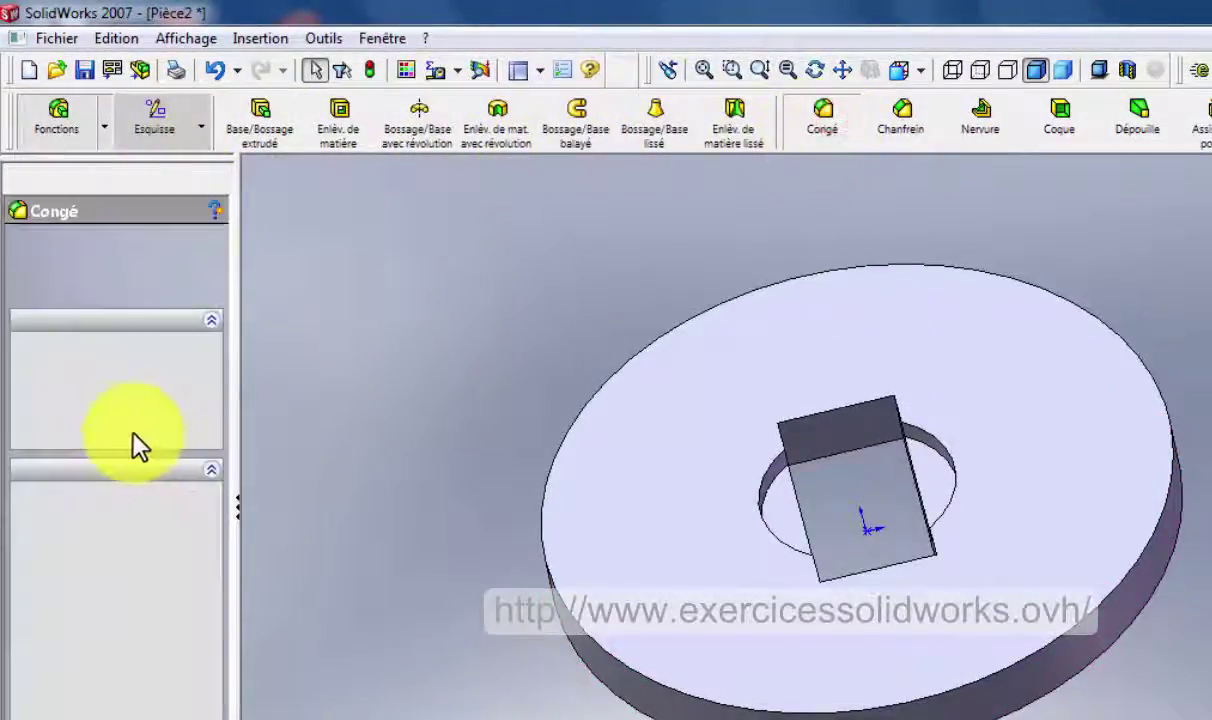
left_click(115, 498)
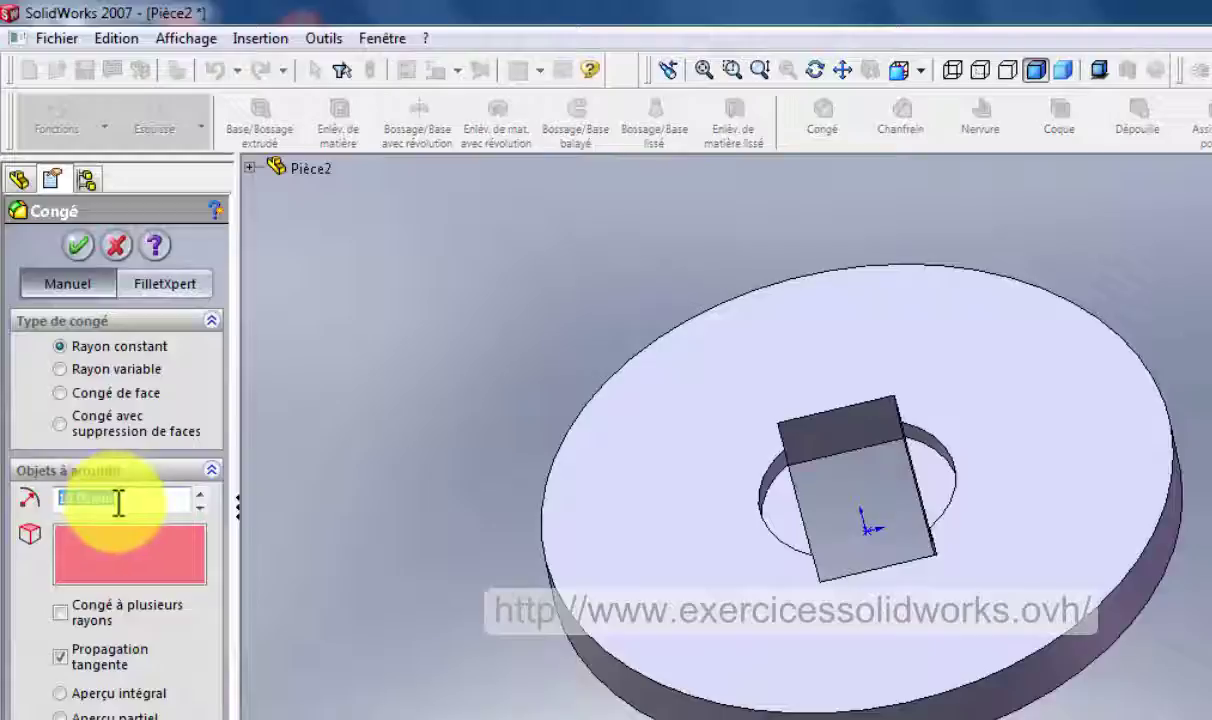
type("1")
left_click(140, 555)
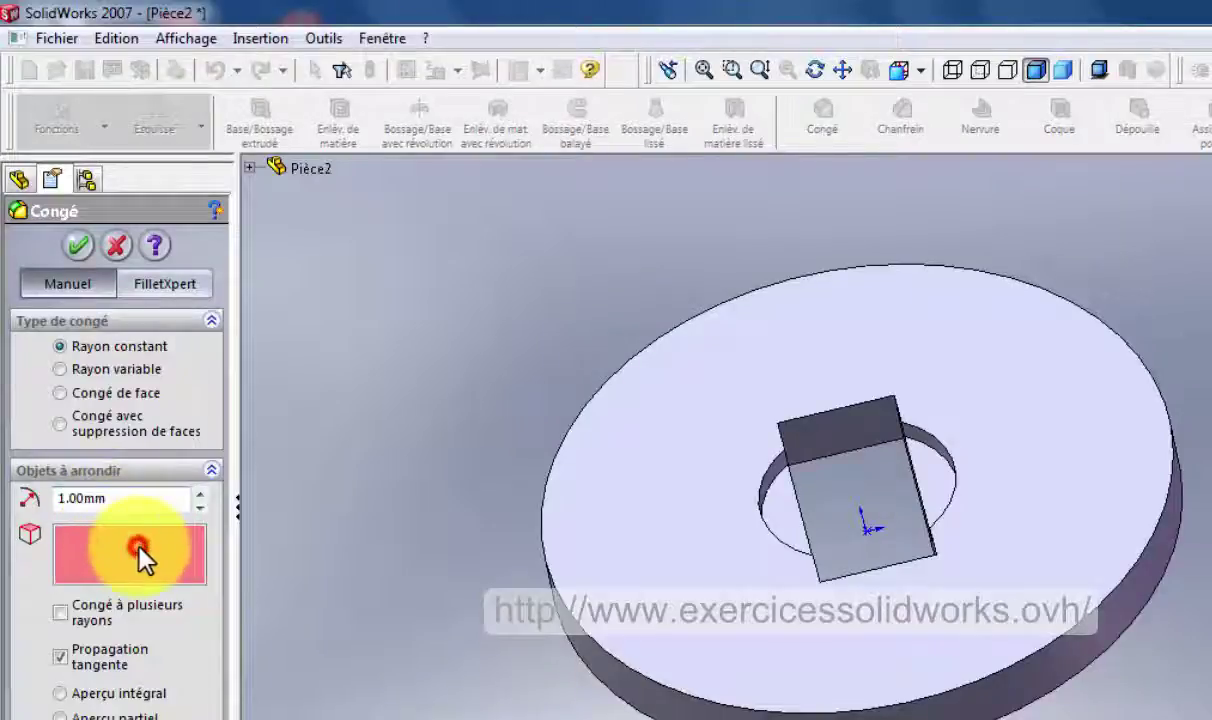
left_click(768, 490)
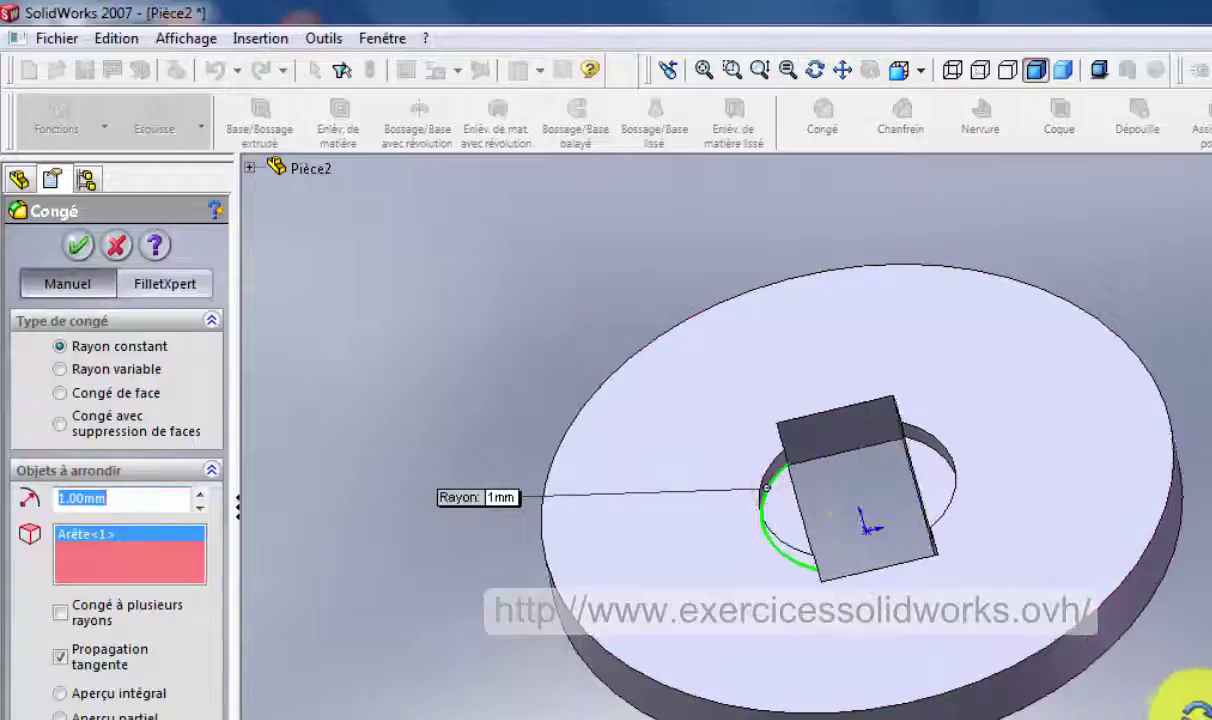
middle_click_drag(1185, 685, 970, 550)
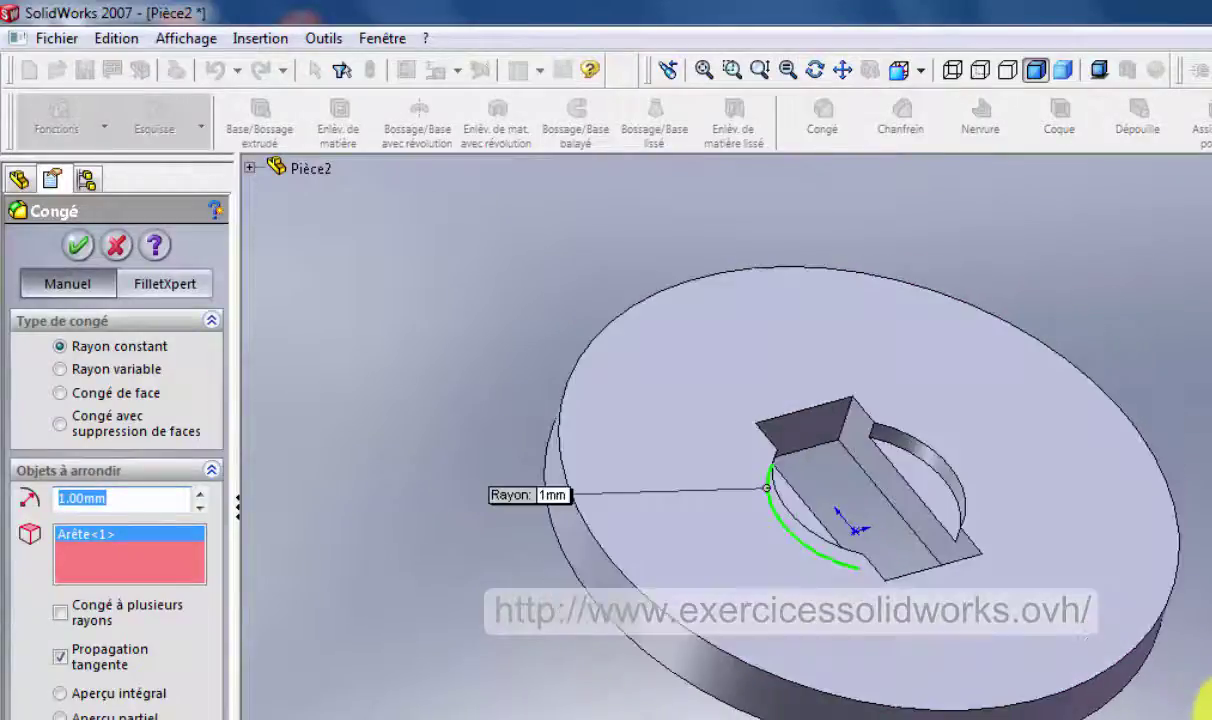
left_click(951, 500)
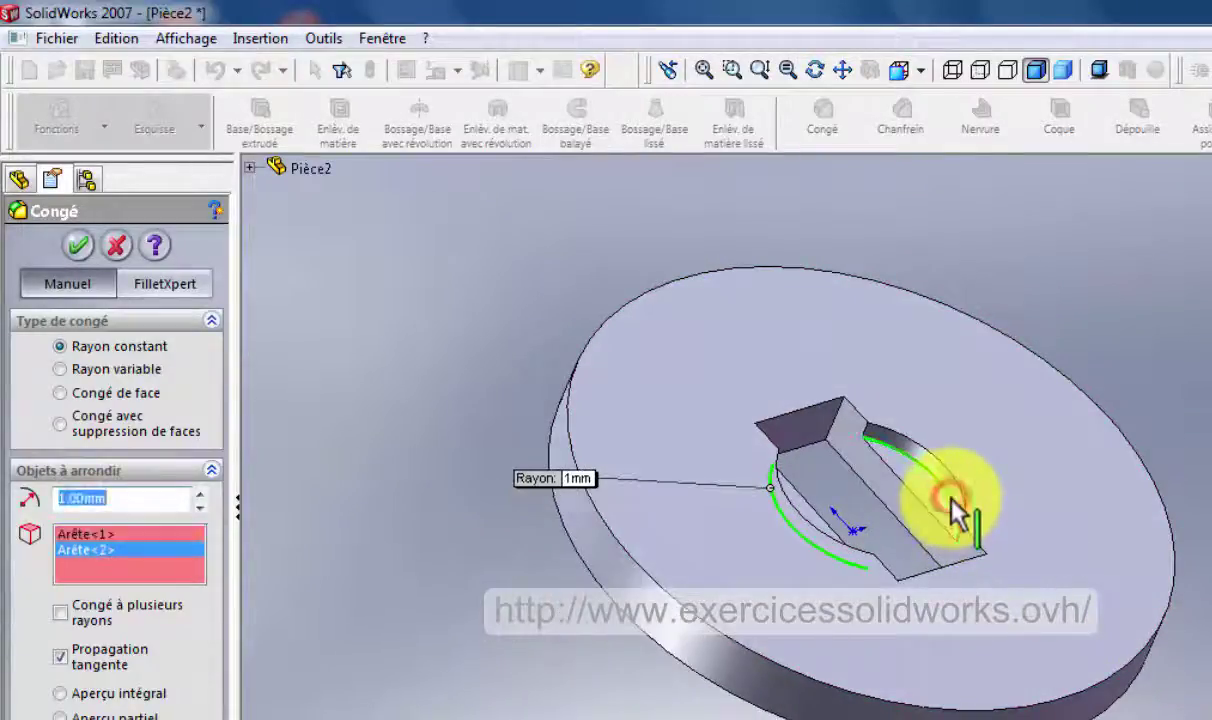
left_click(80, 245)
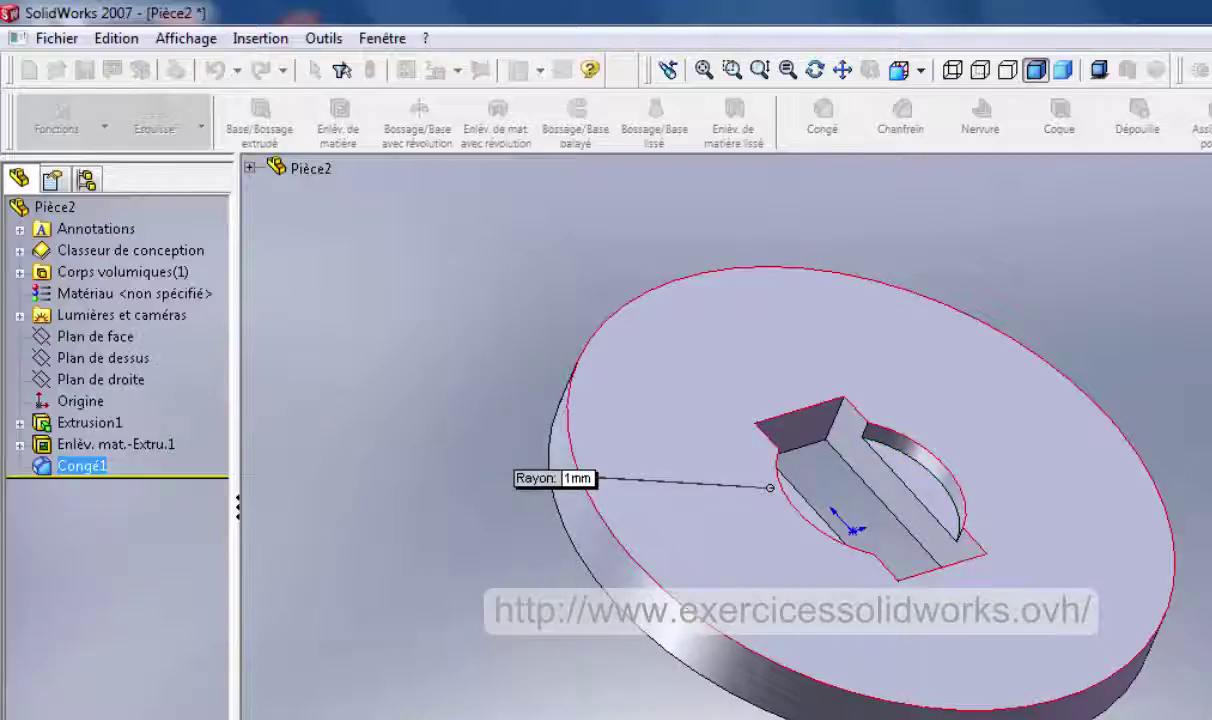
- Turn the view normal to the disc's front face with the Esquisse tools showing
middle_click_drag(1169, 577, 933, 352)
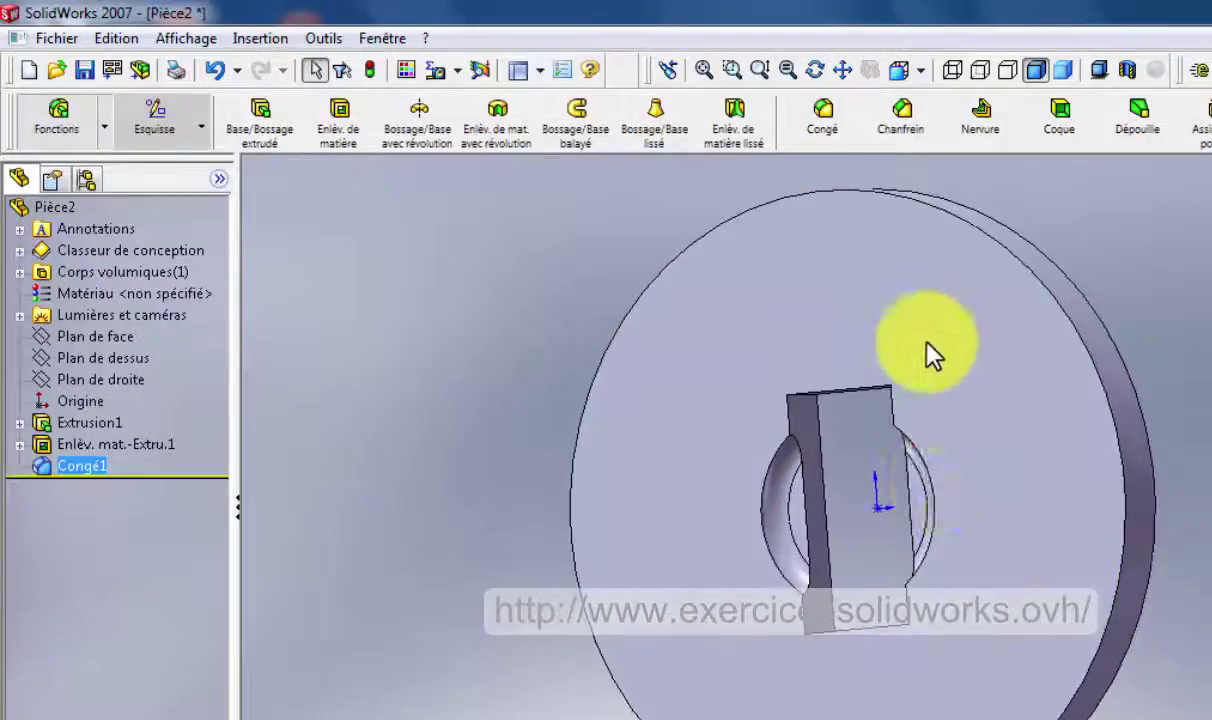
left_click(924, 72)
left_click(960, 58)
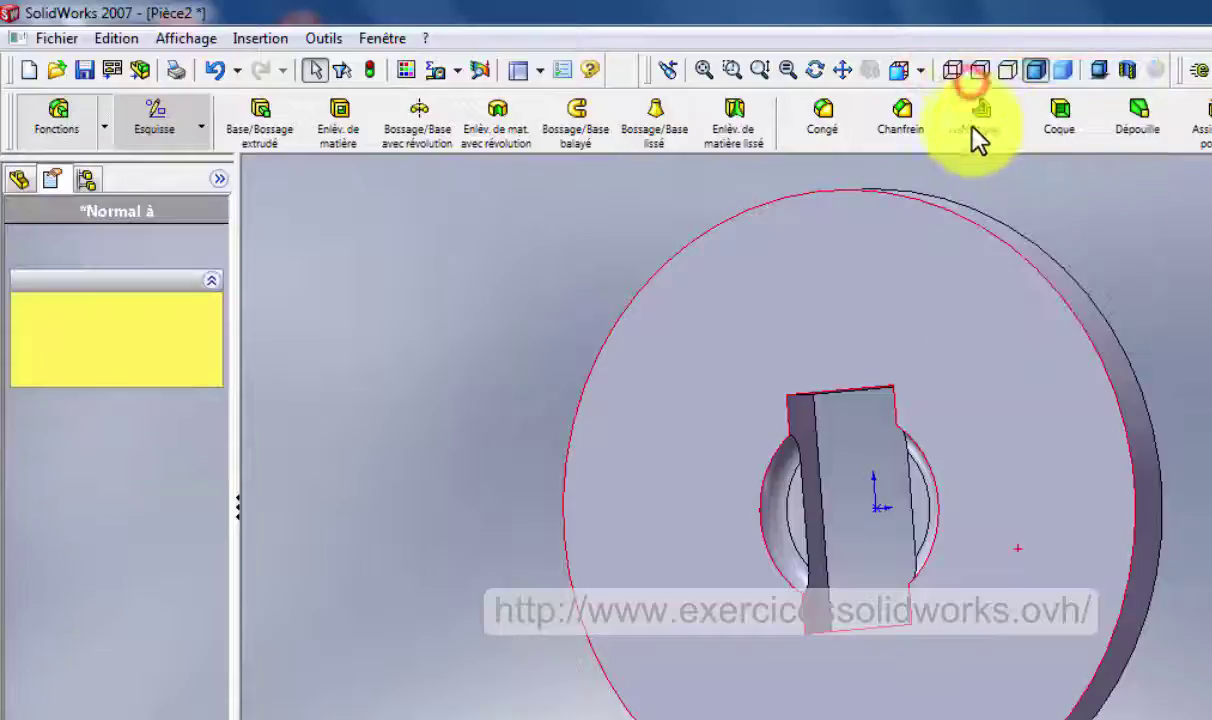
left_click(980, 392)
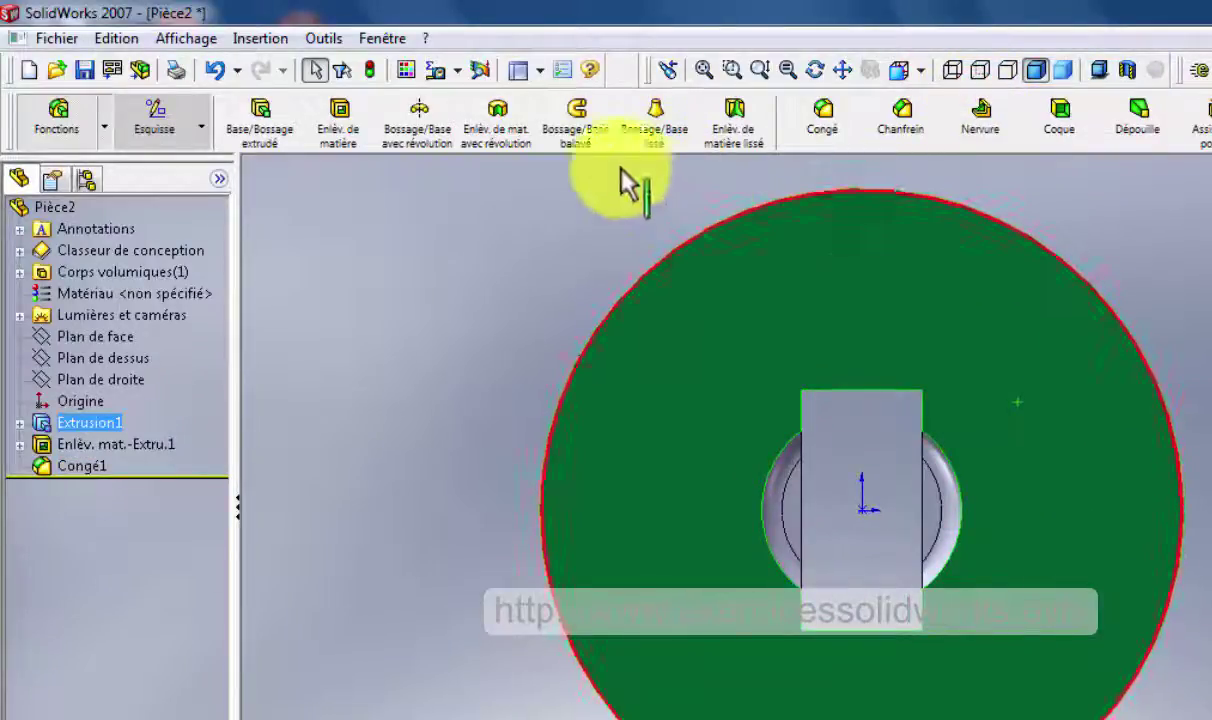
left_click(165, 130)
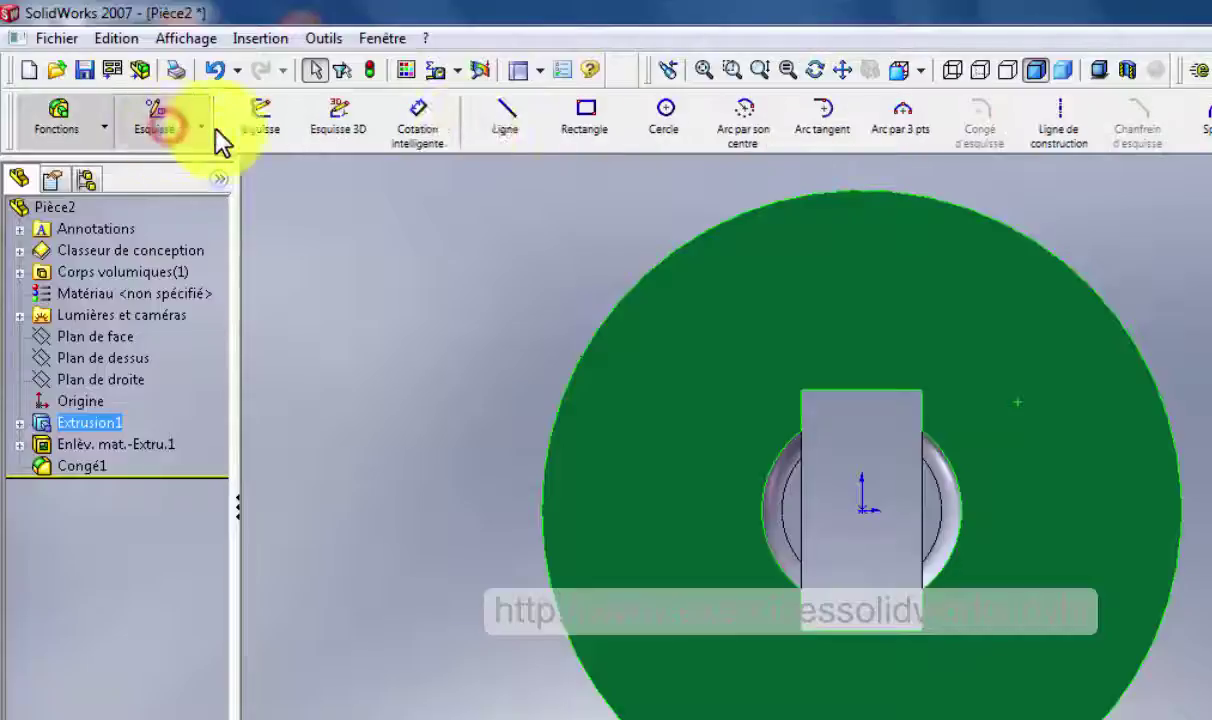
- Sketch a circle to the right of the disc centre on the front face
left_click(663, 112)
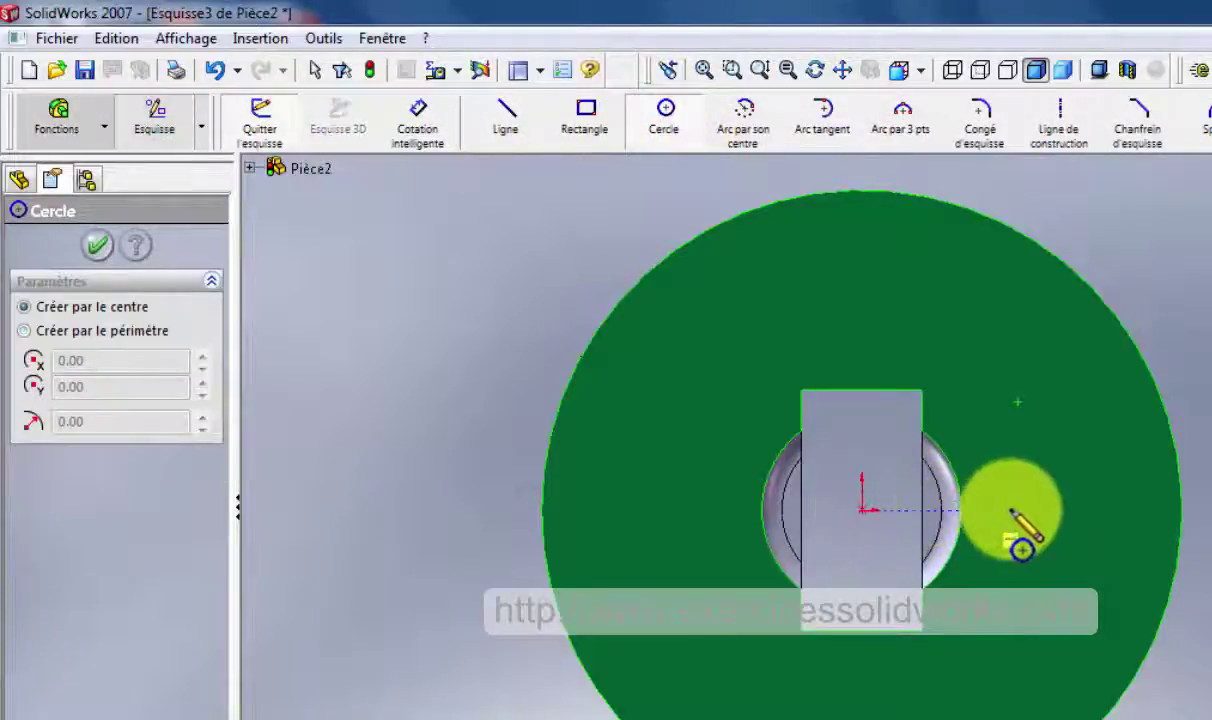
left_click(1084, 510)
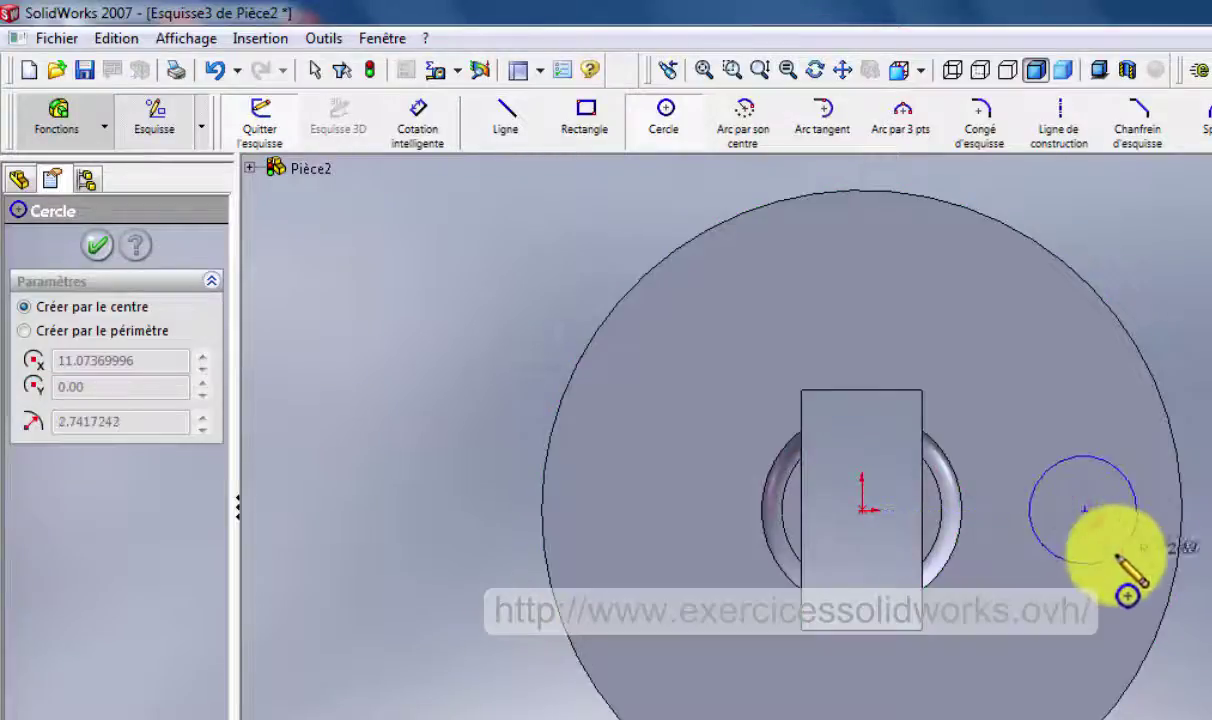
left_click(1115, 556)
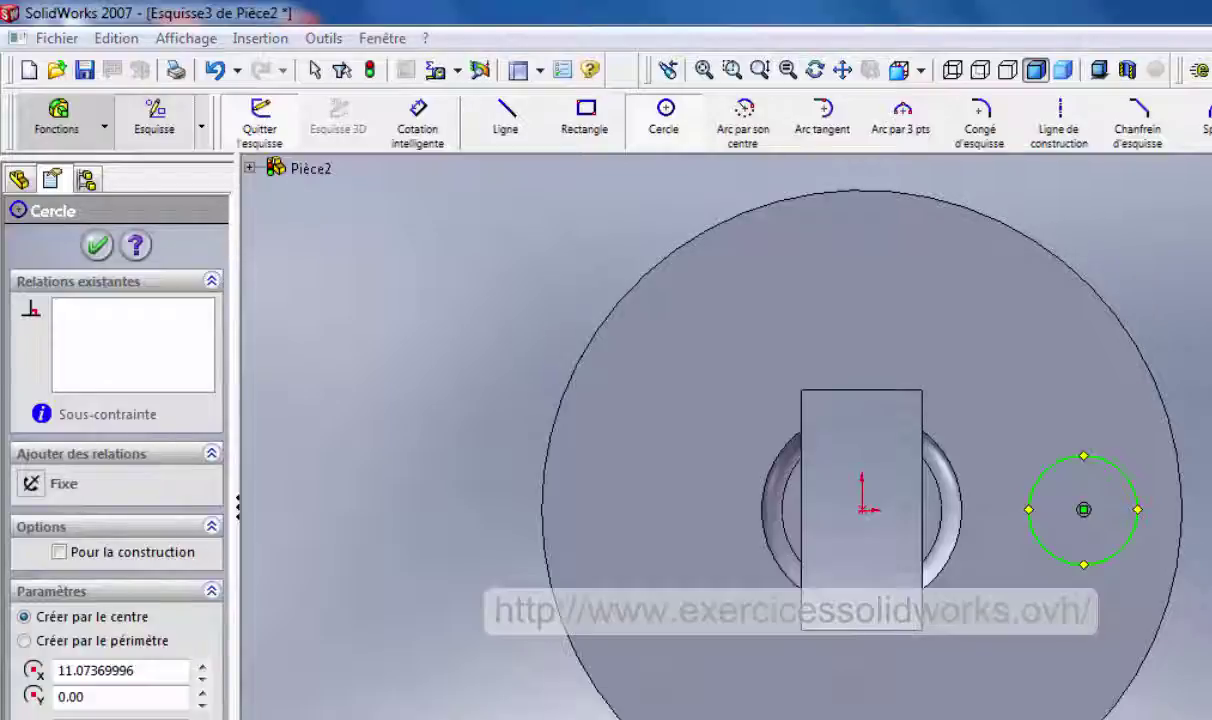
key("alt+Tab")
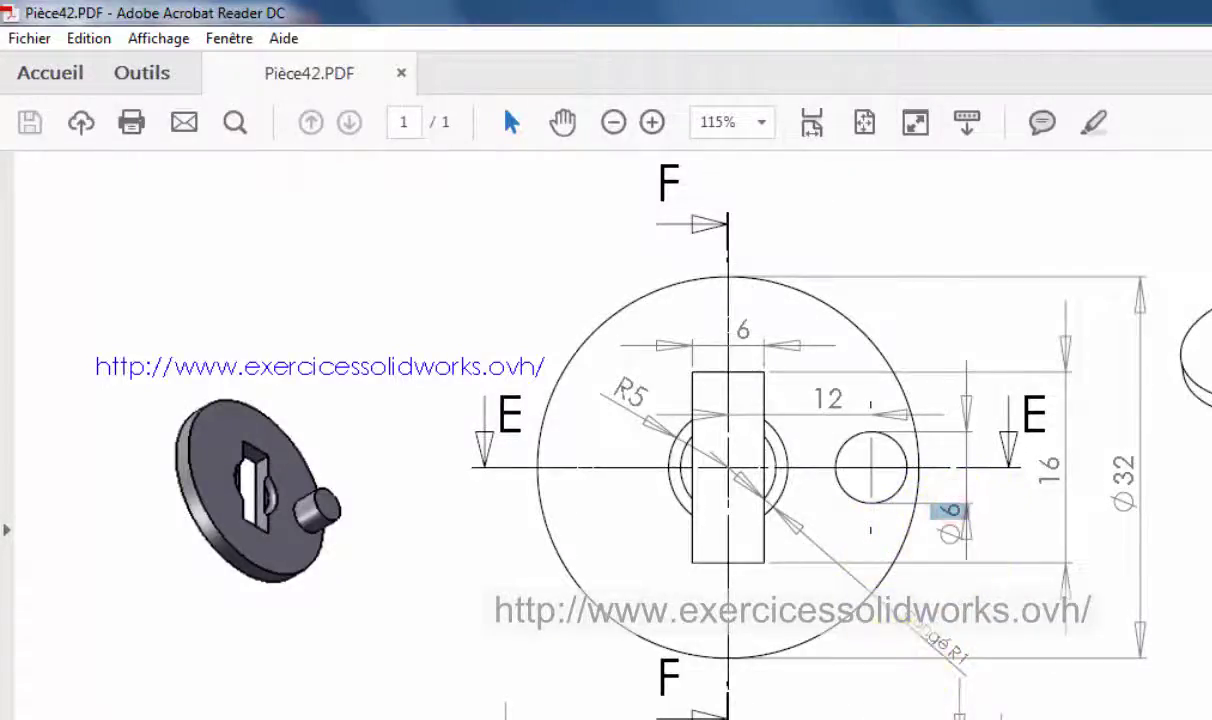
key("alt+Tab")
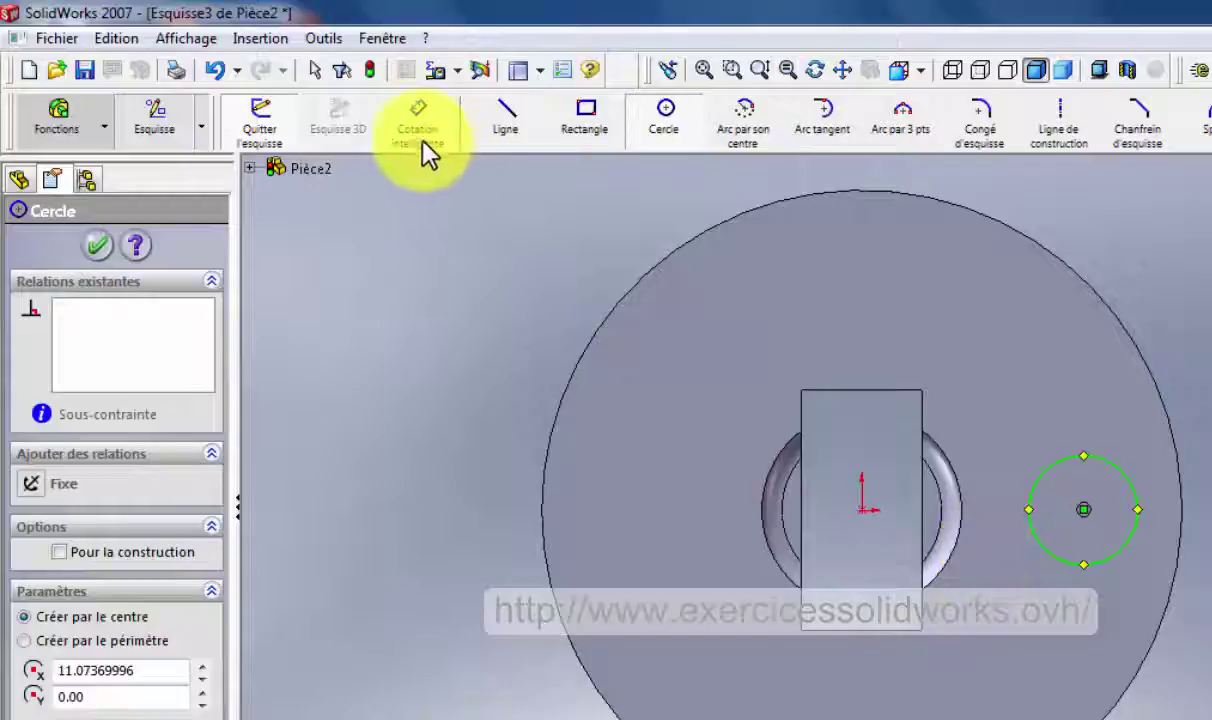
- Dimension the circle to Ø6, then check the 12 mm centre distance on the reference drawing
left_click(418, 120)
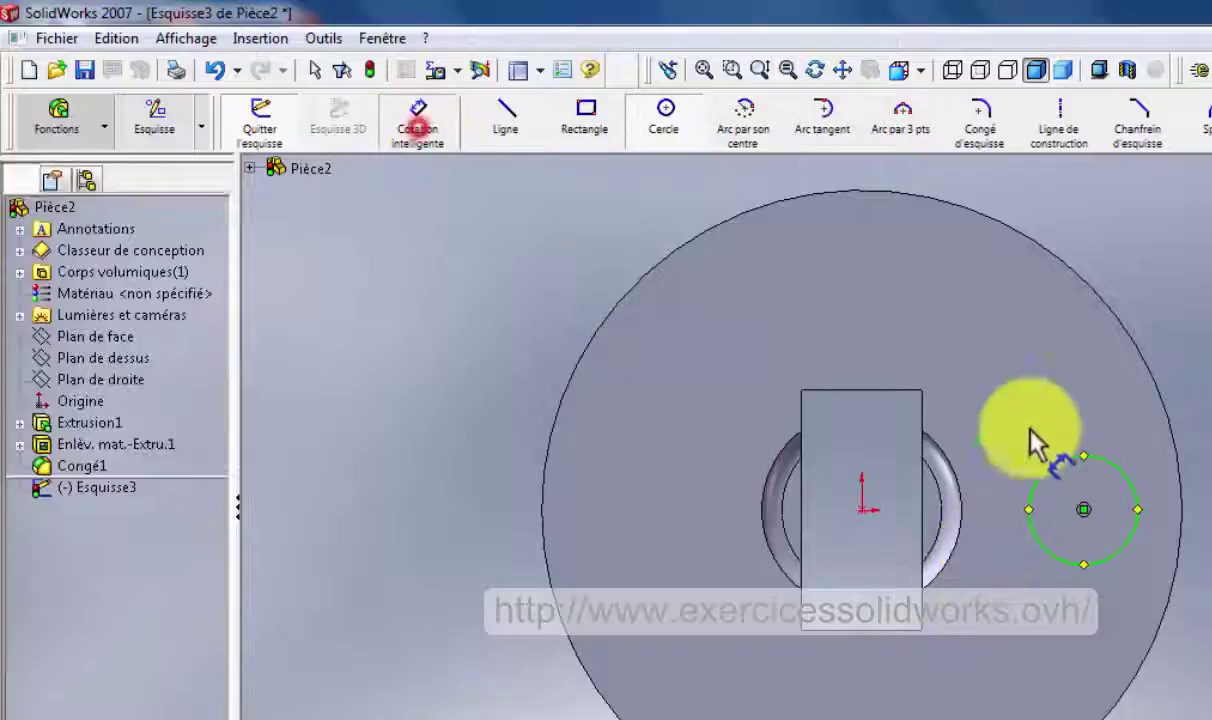
left_click(1106, 461)
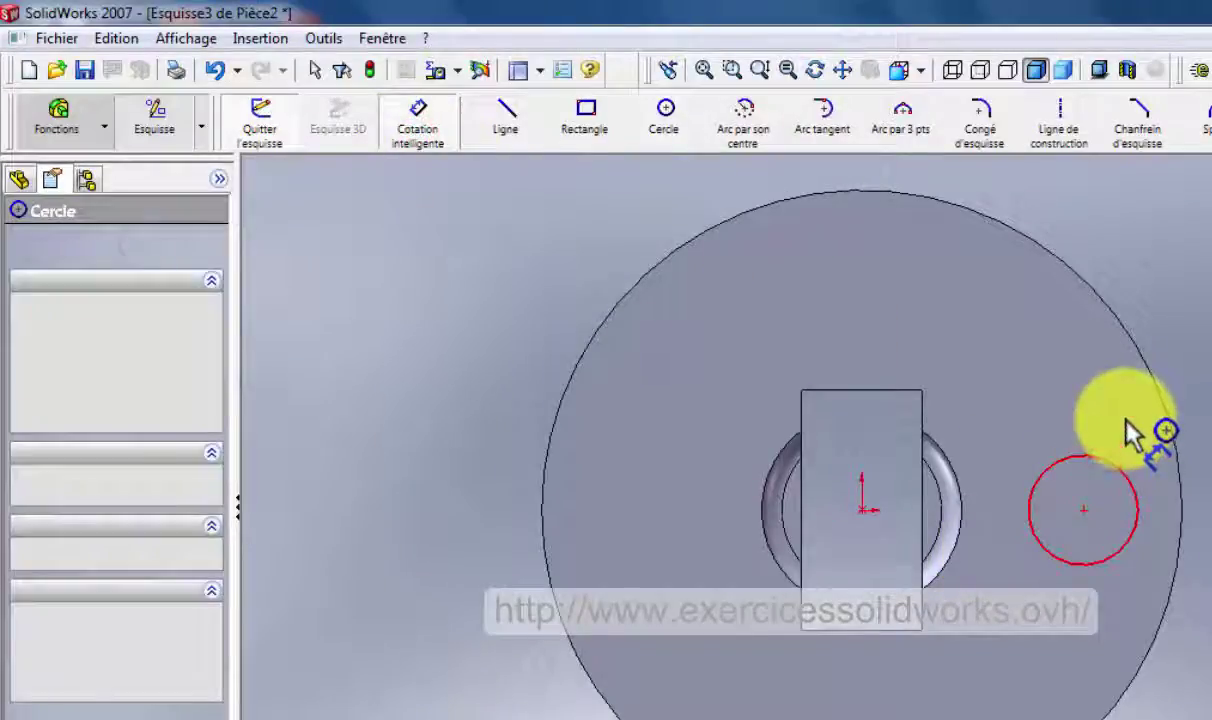
left_click(1131, 431)
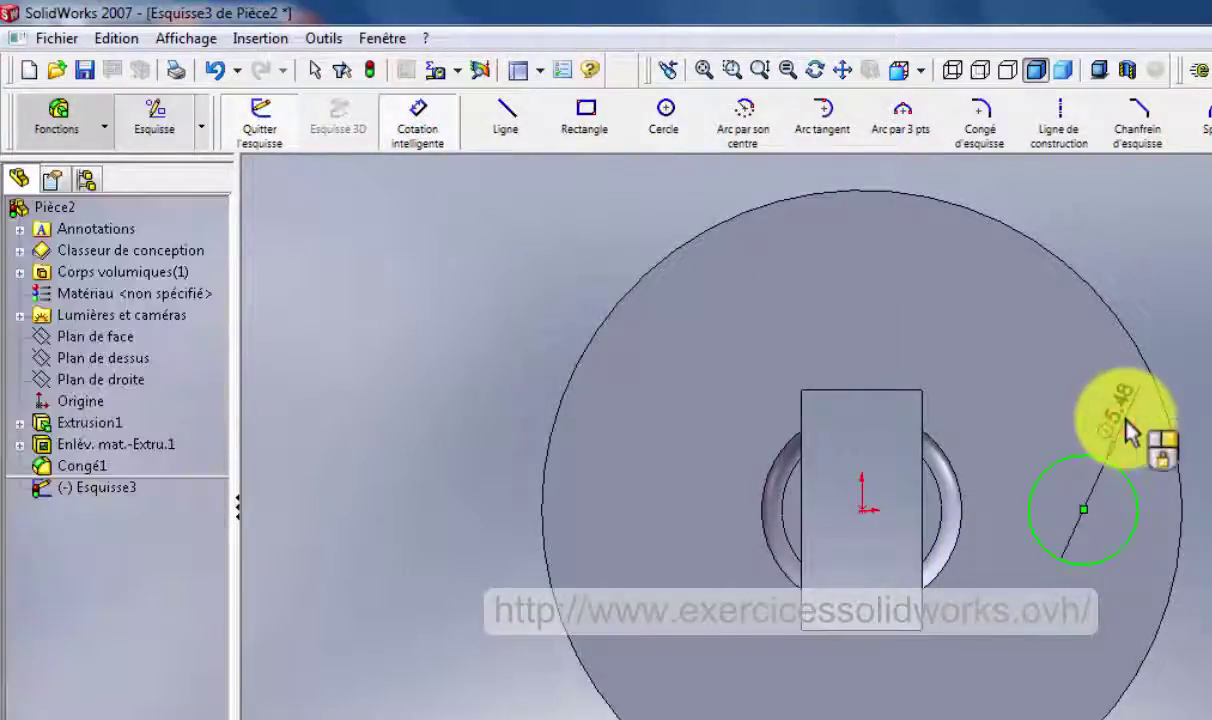
left_click(1131, 431)
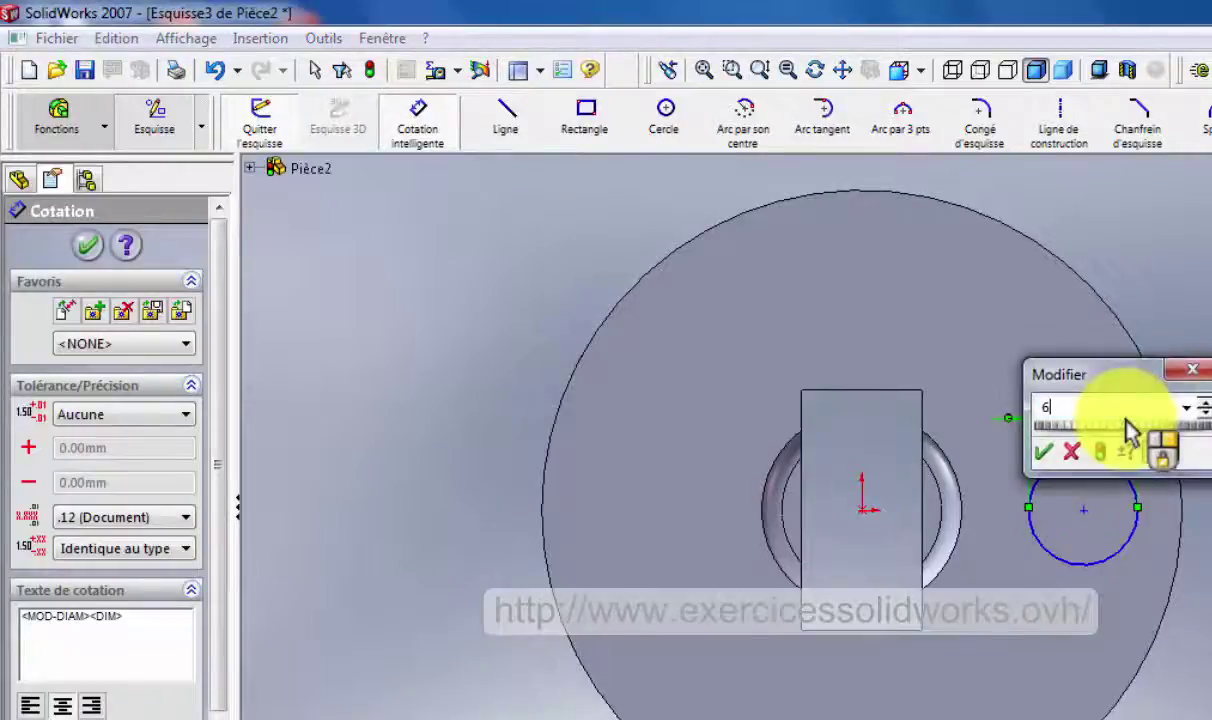
type("6")
key("Return")
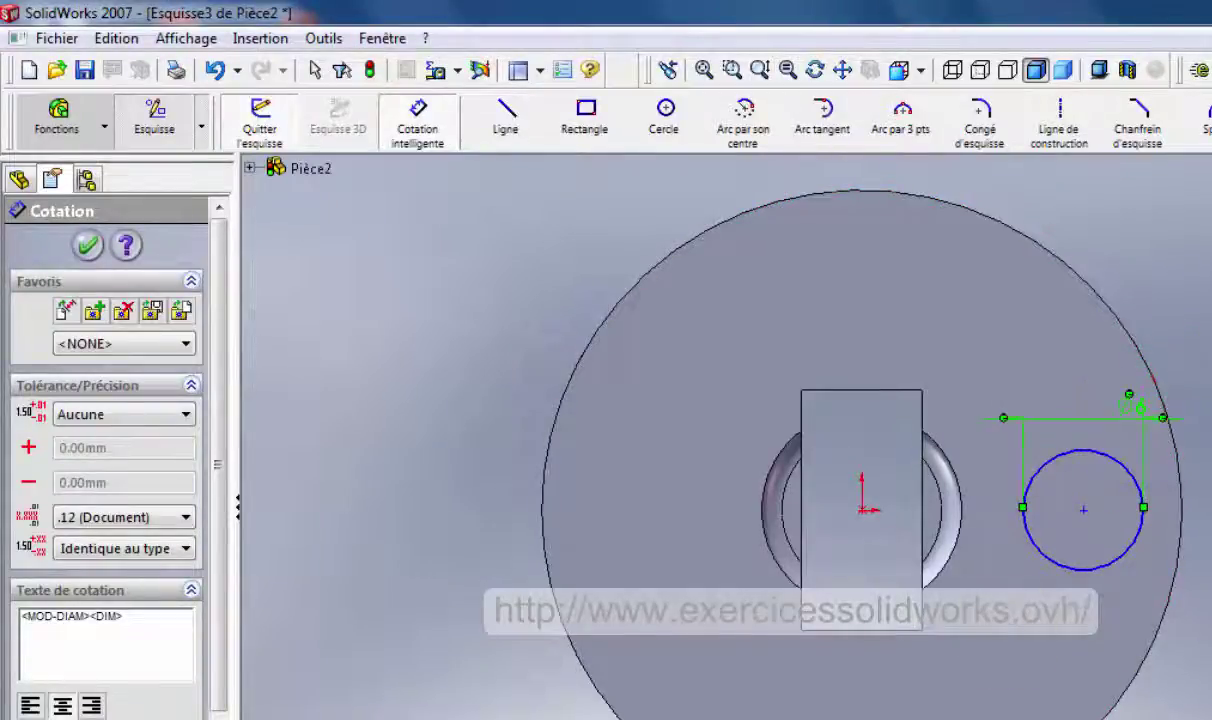
key("alt+Tab")
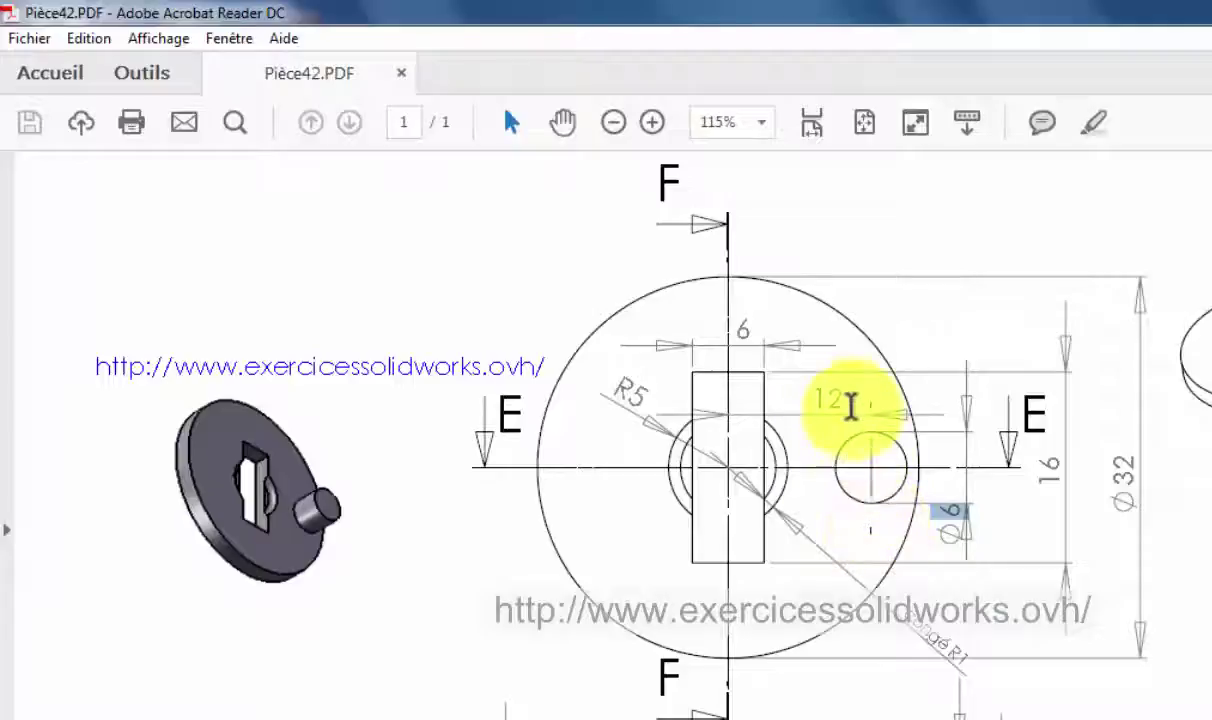
double_click(811, 400)
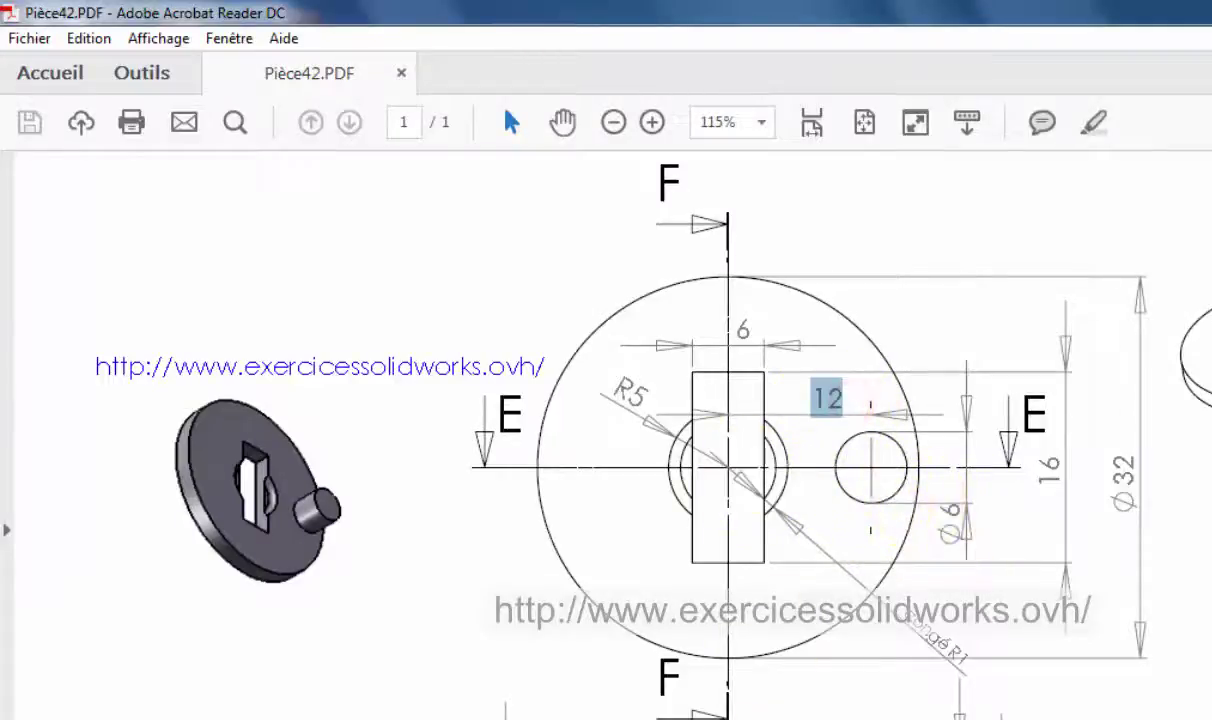
key("alt+Tab")
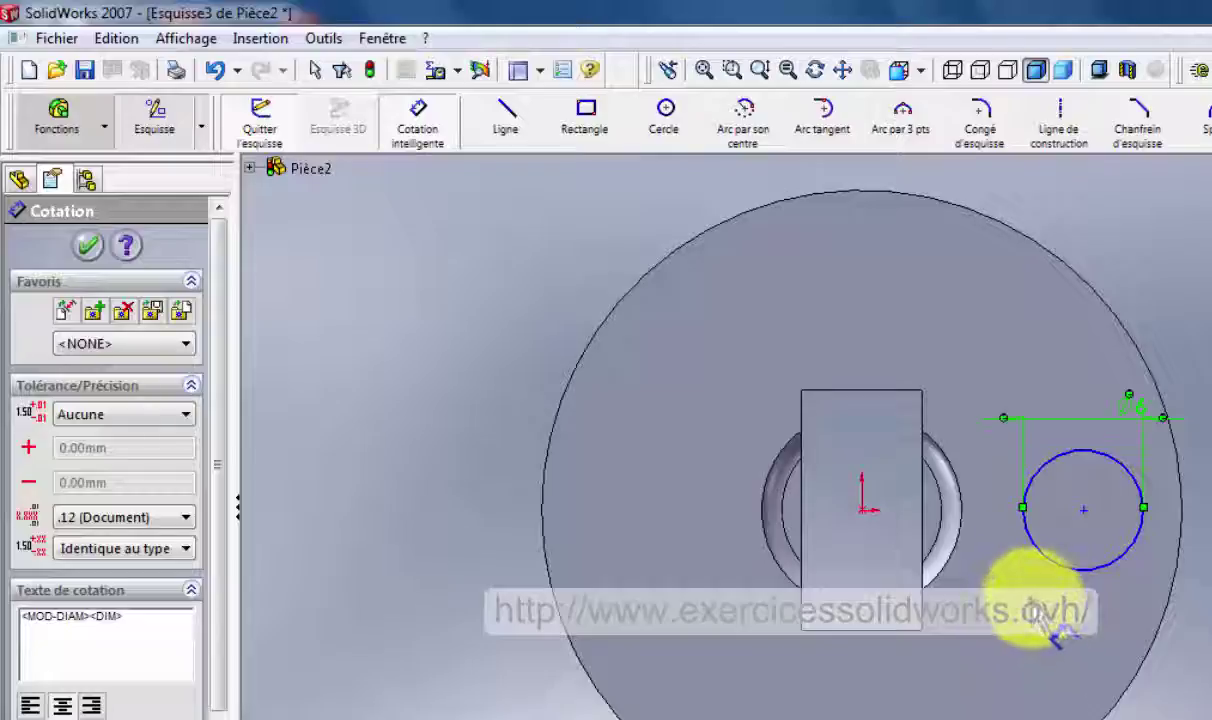
- Dimension the circle centre 12 mm from the origin
left_click(1054, 567)
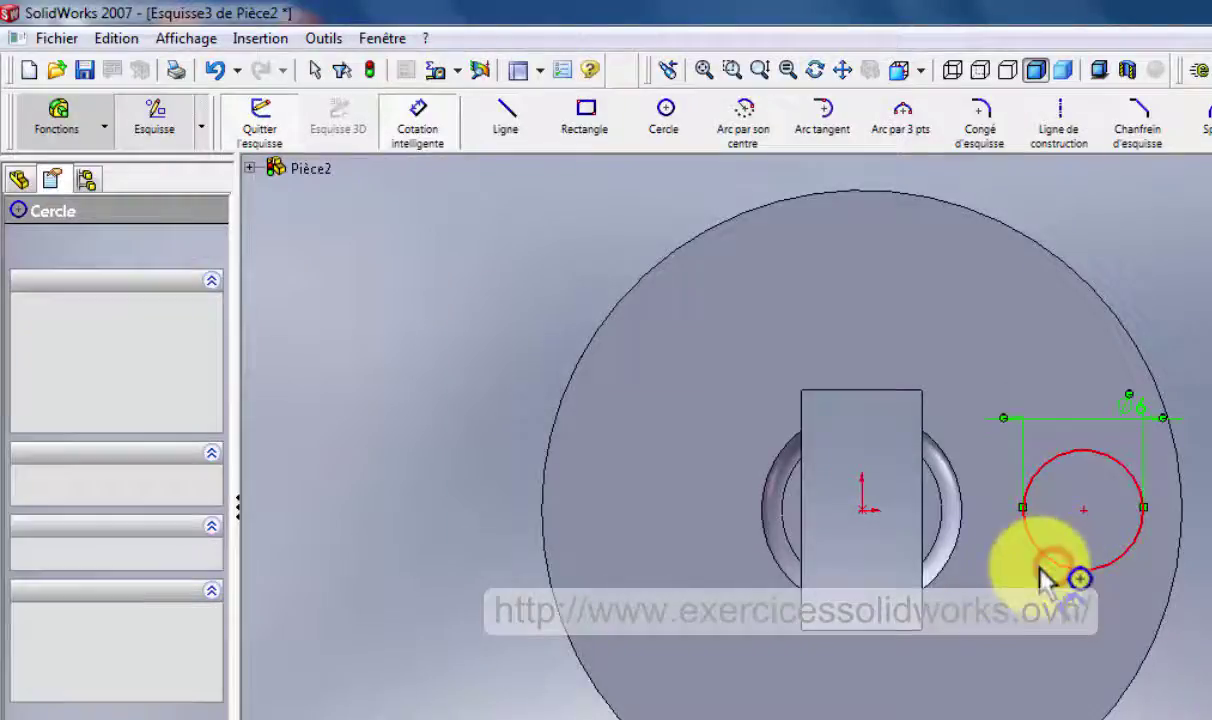
left_click(864, 513)
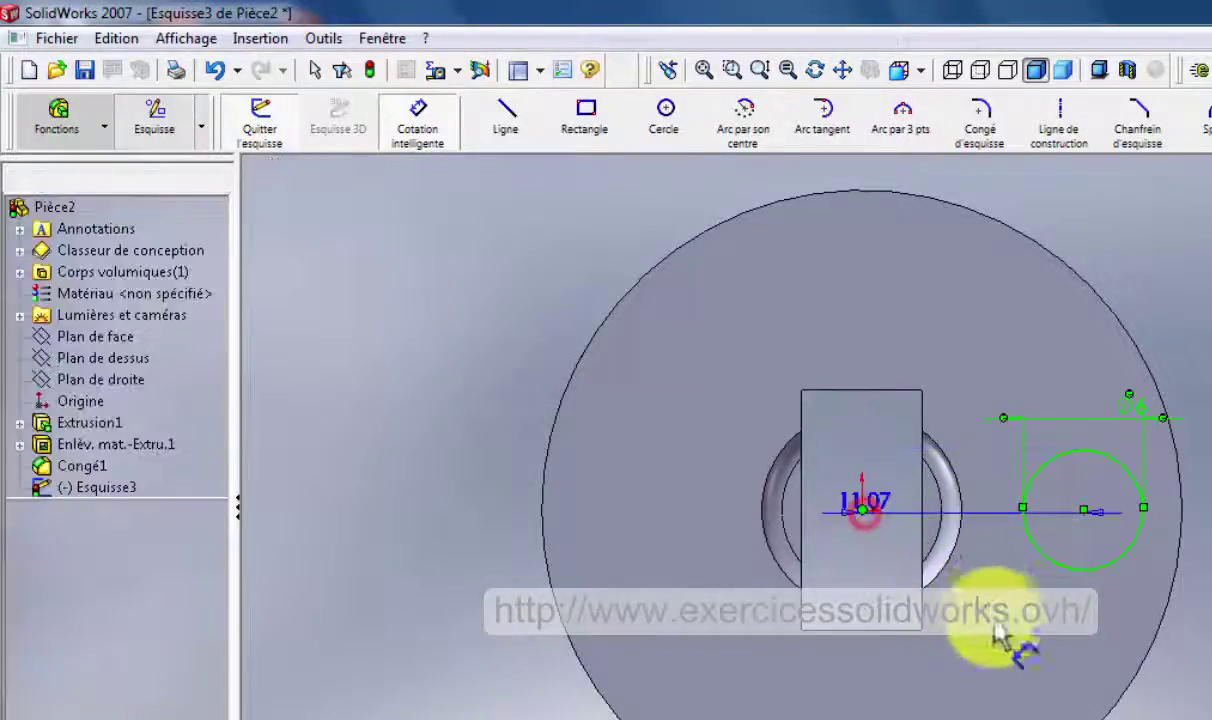
left_click(990, 632)
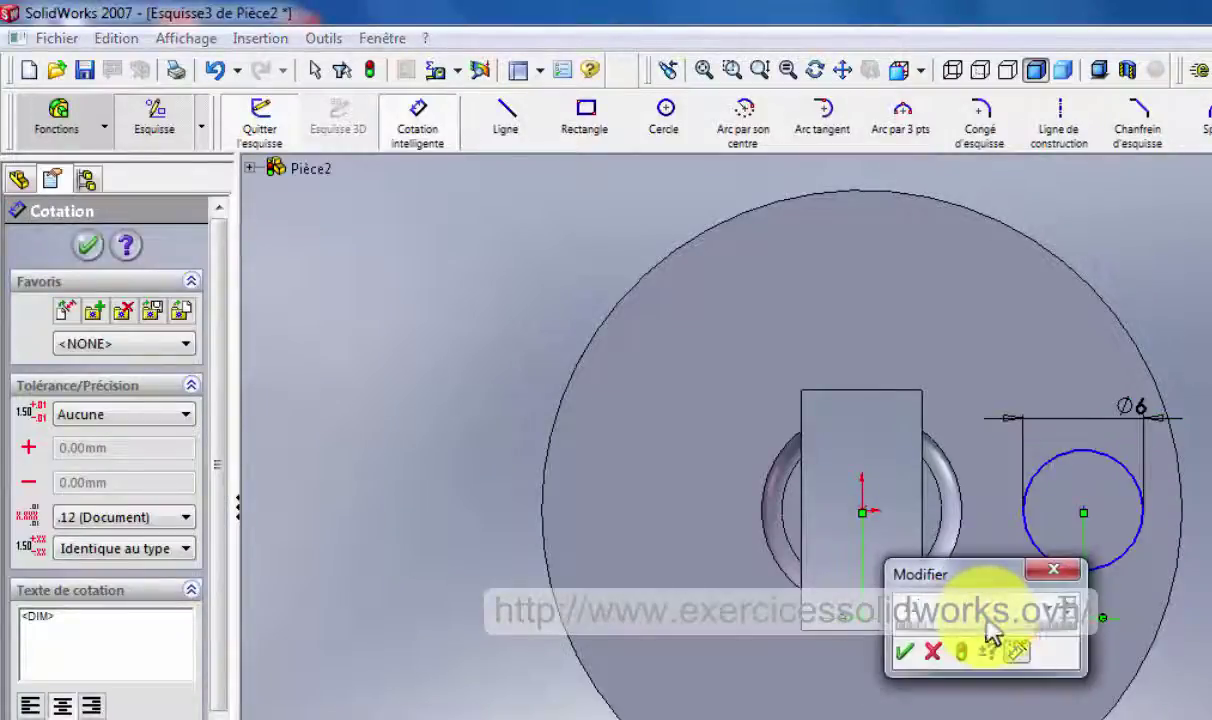
key("Return")
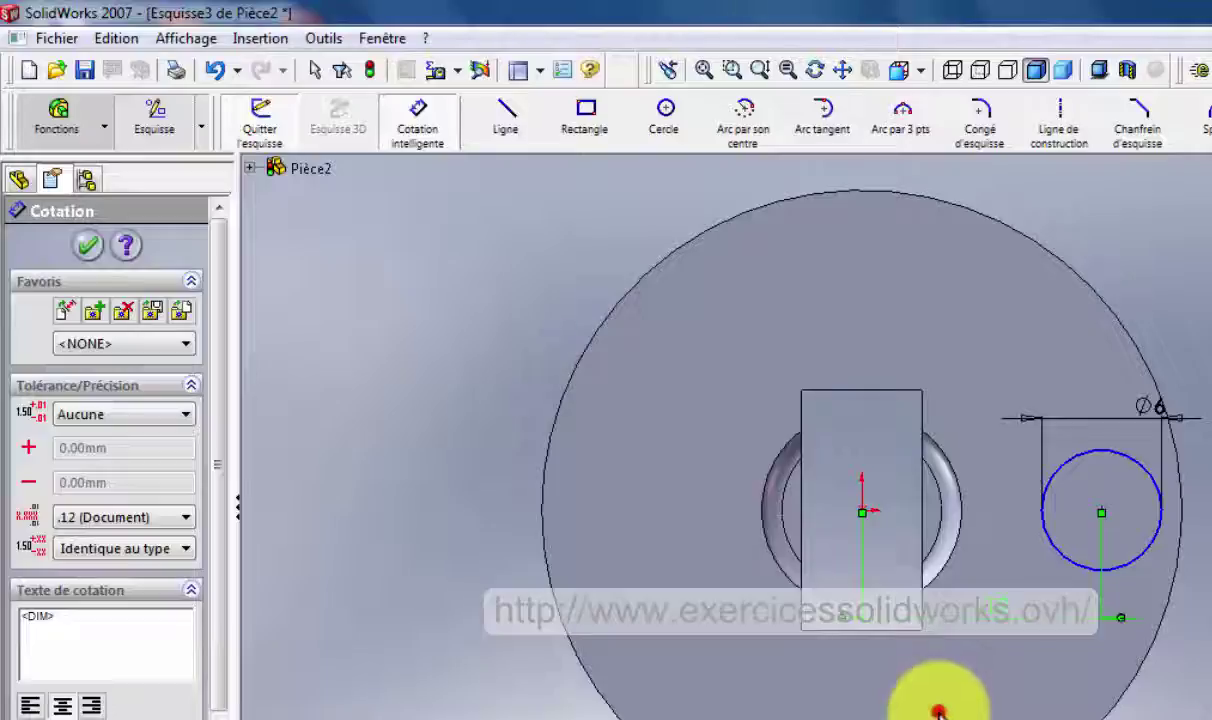
left_click(938, 710)
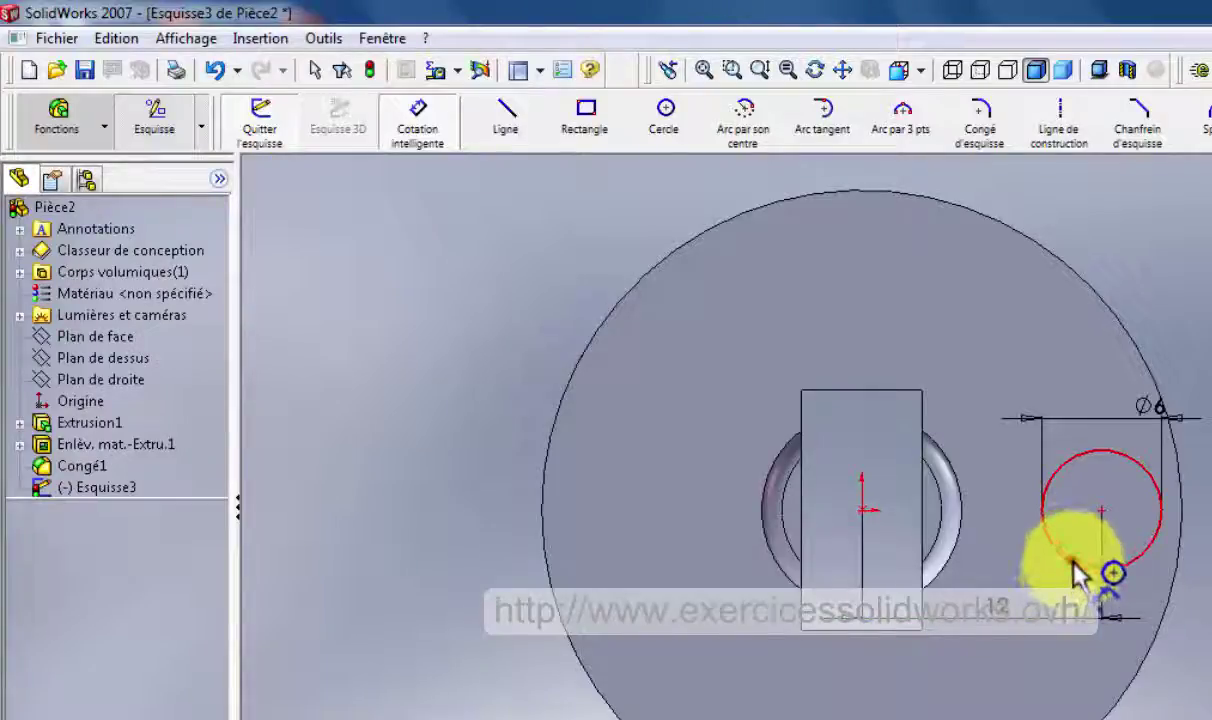
- Add a Horizontal relation between the circle centre and the origin
left_click(1070, 563)
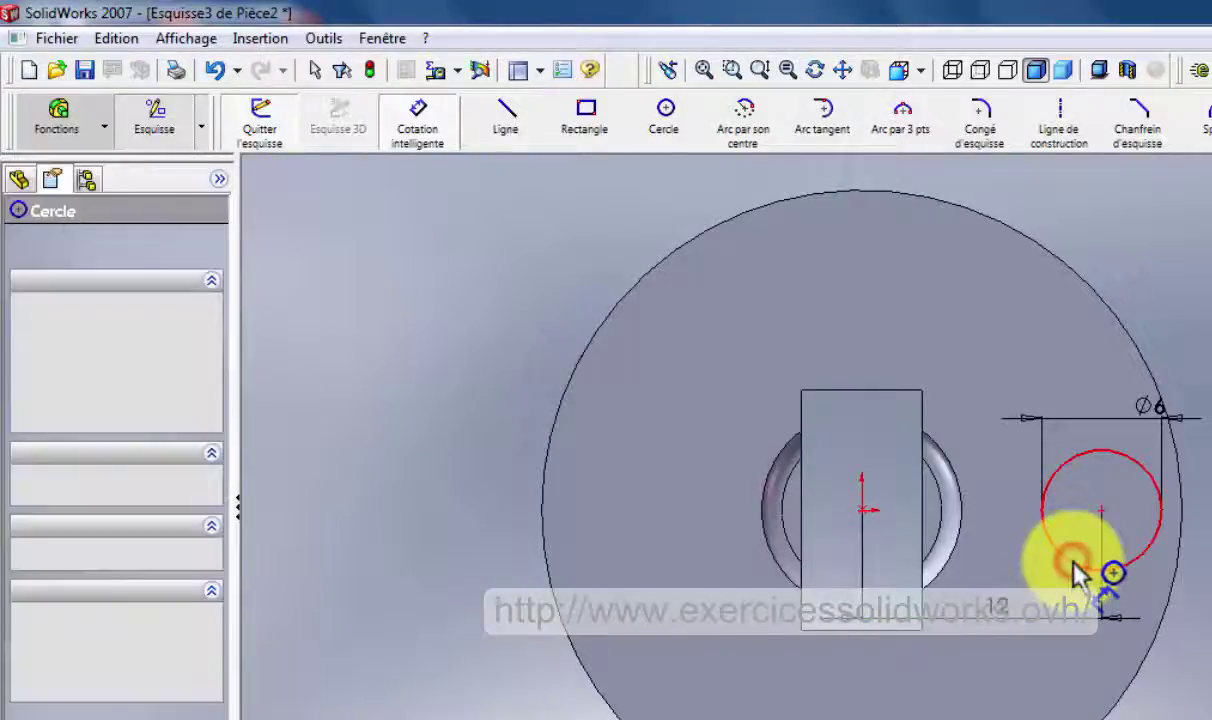
left_click(310, 70)
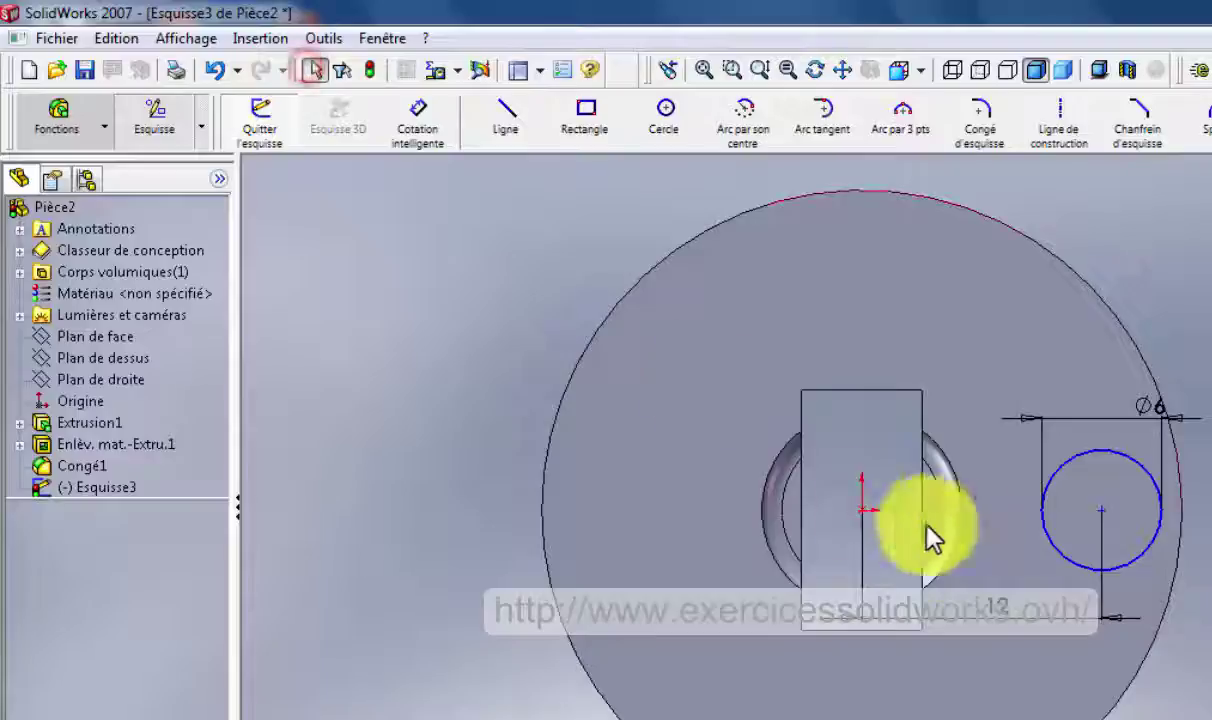
left_click(1082, 570)
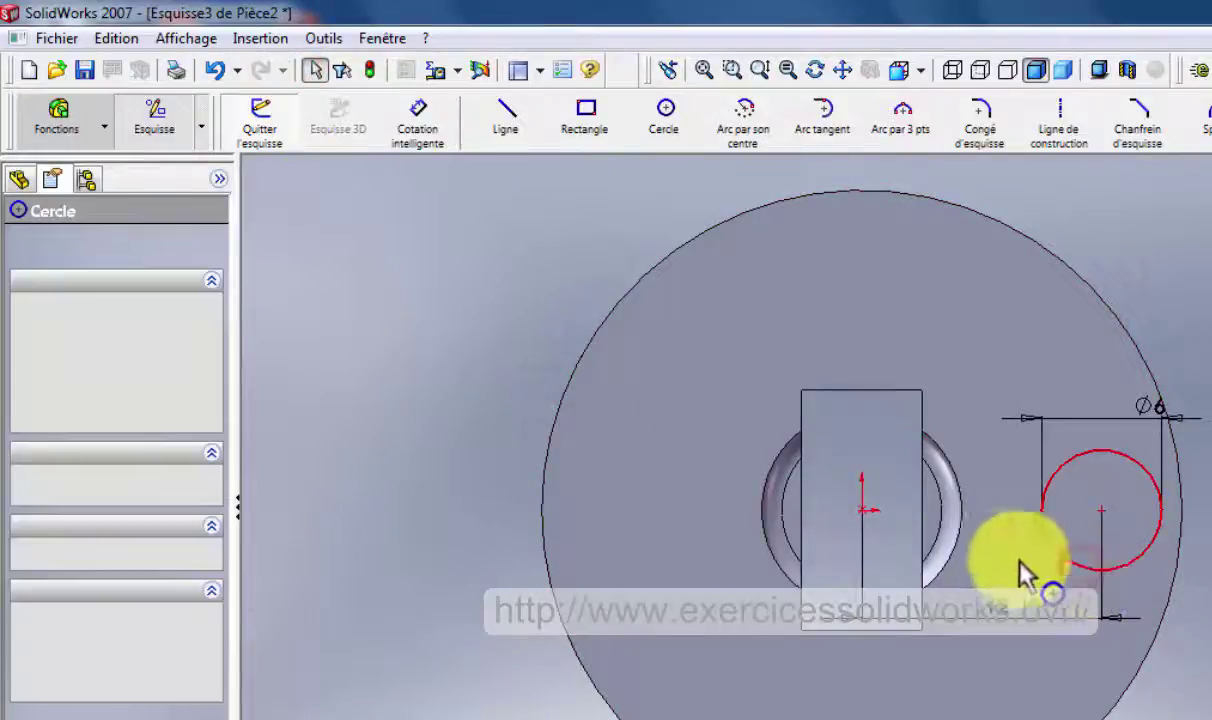
left_click(862, 511, "ctrl")
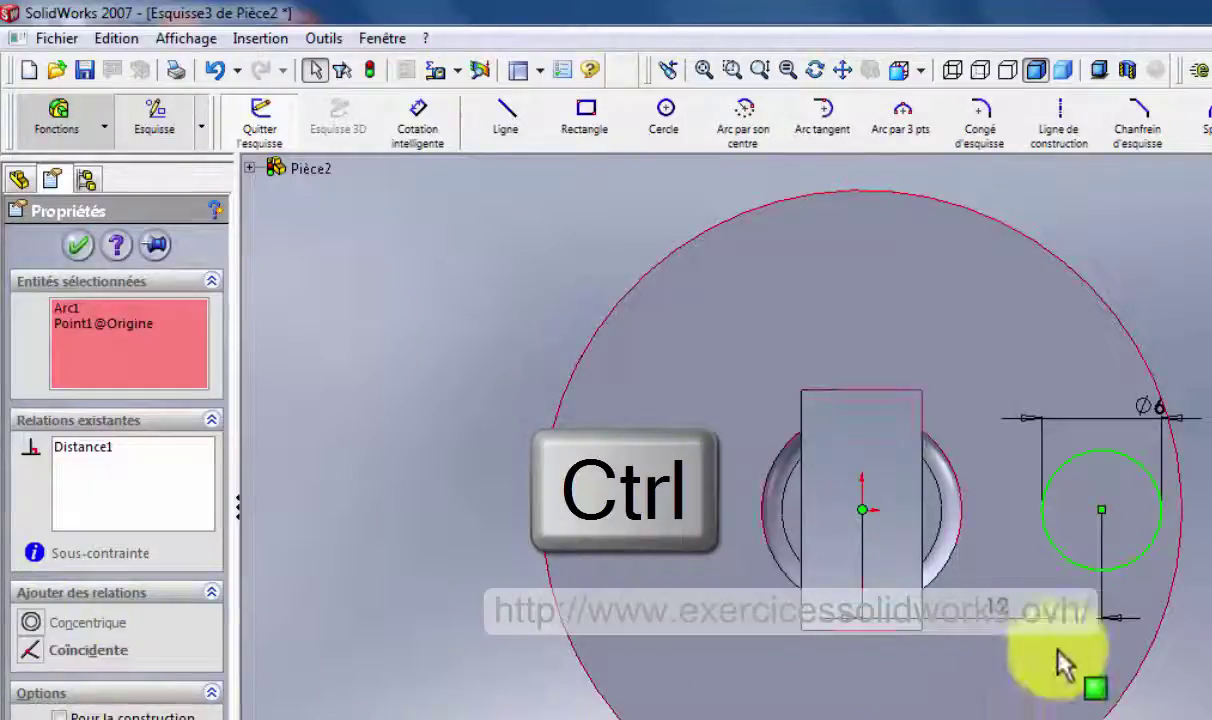
left_click(1043, 683)
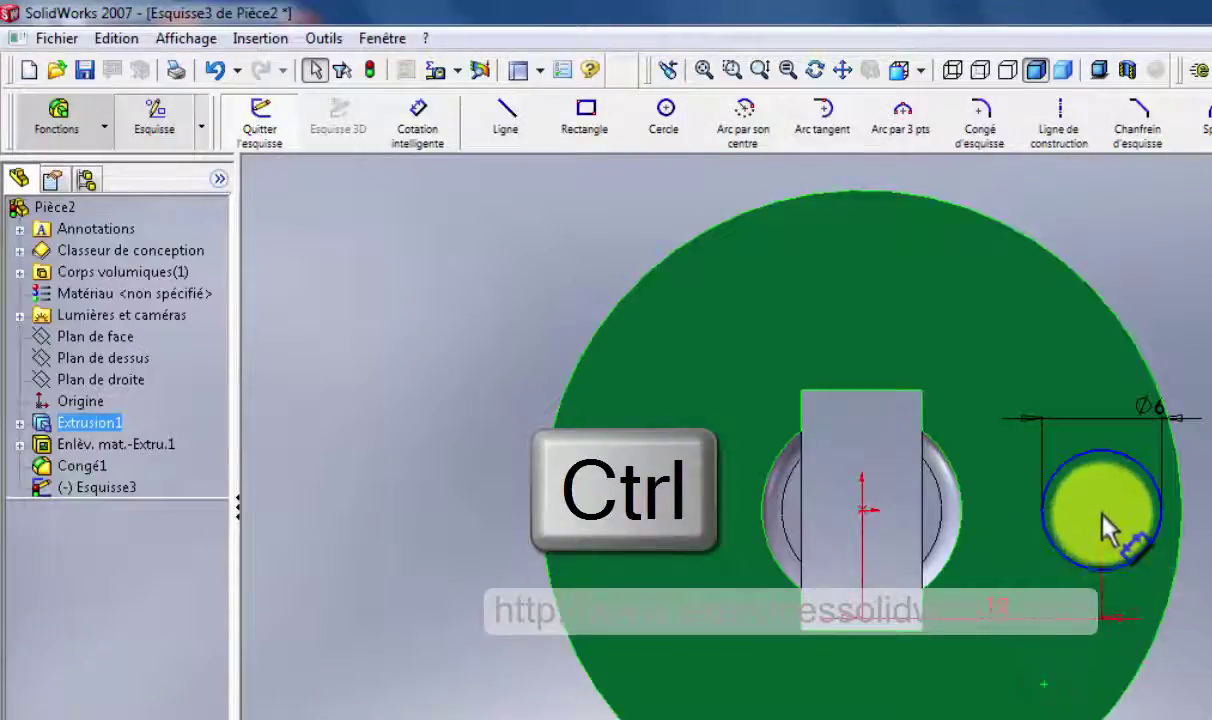
left_click(1101, 511)
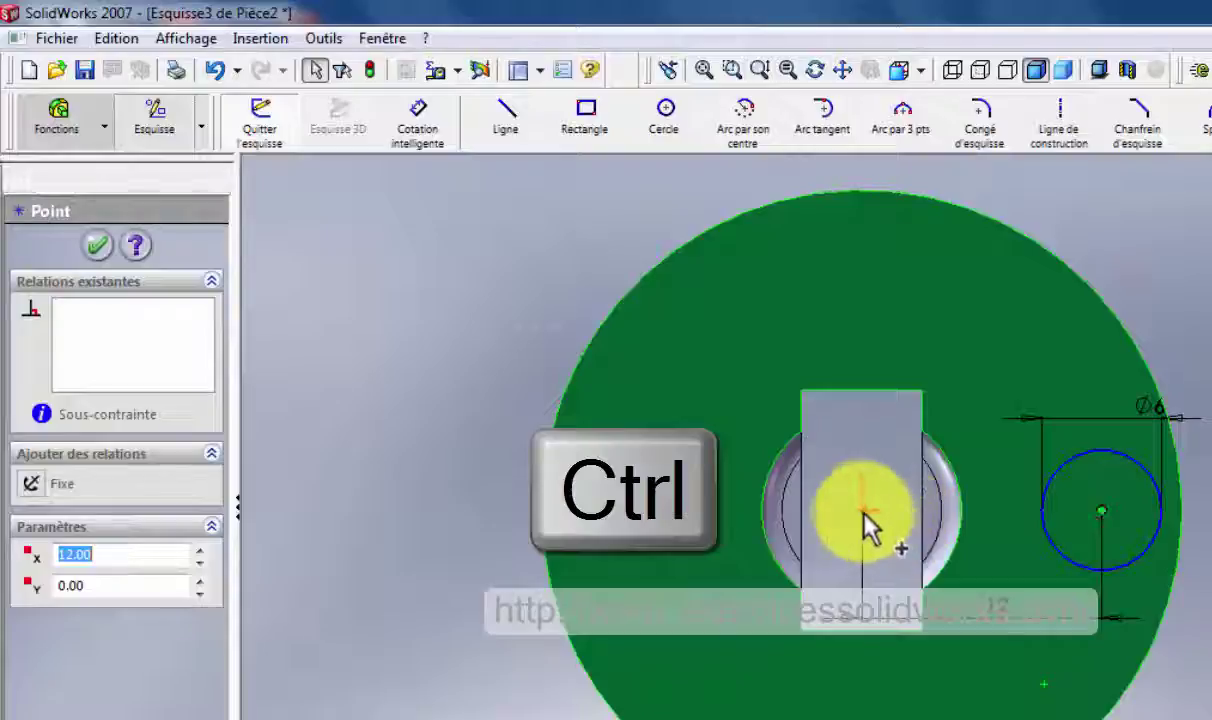
left_click(860, 511, "ctrl")
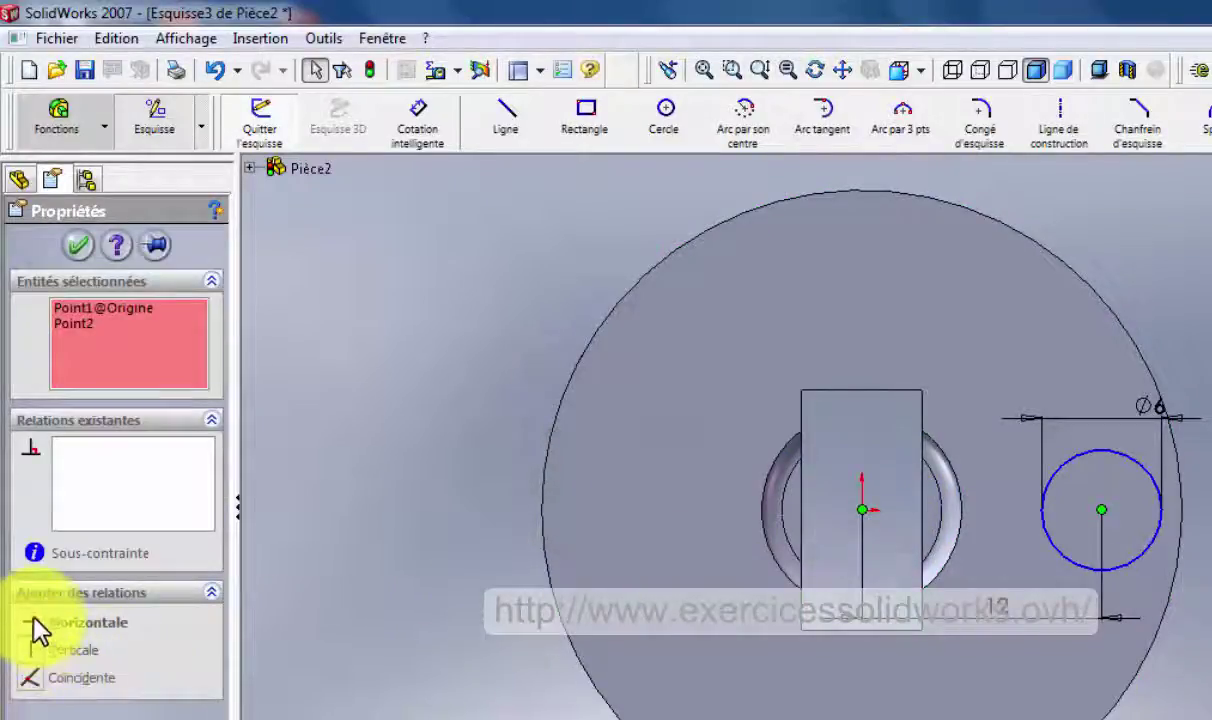
left_click(35, 622)
- Extrude the Ø6 circle sketch Esquisse3 5 mm into a pin as Extrusion2
left_click(979, 492)
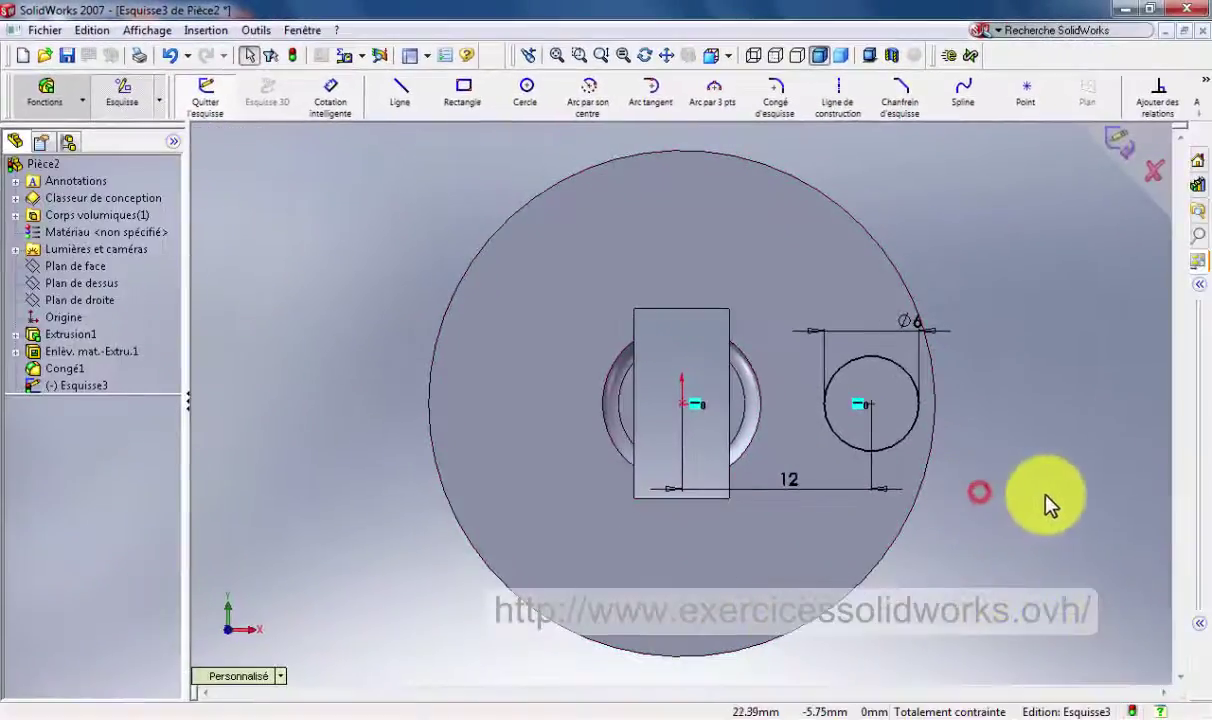
left_click(1115, 140)
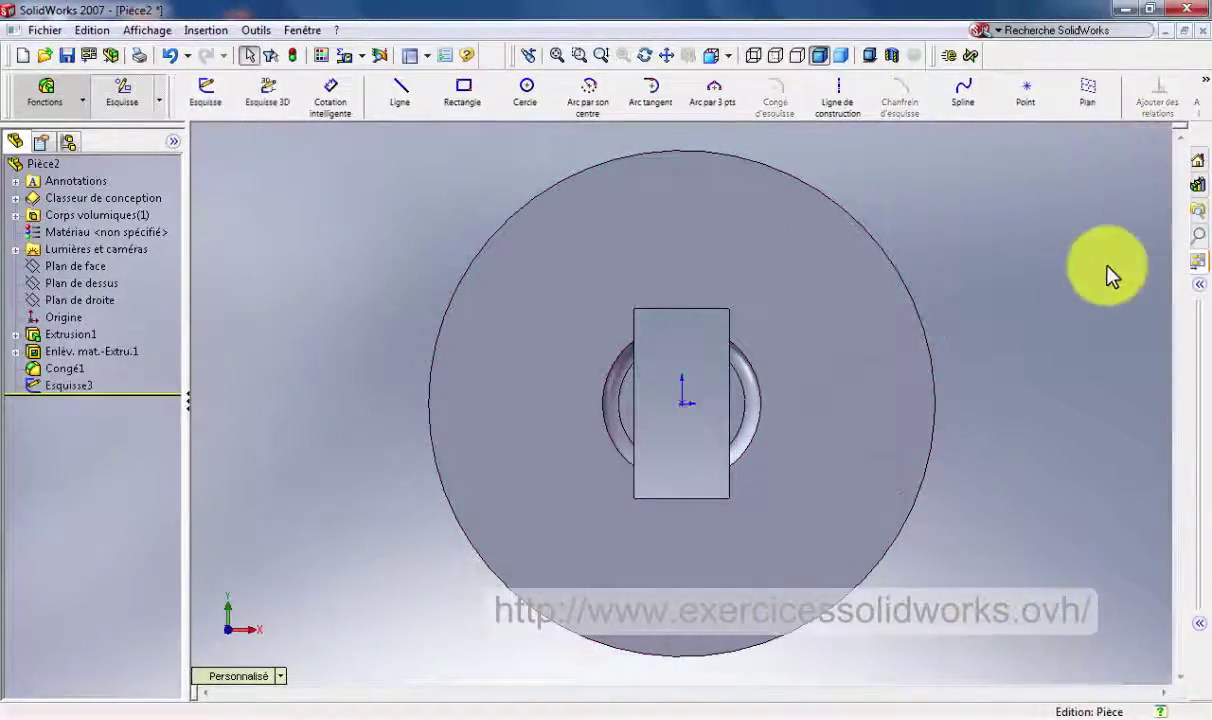
left_click(860, 458)
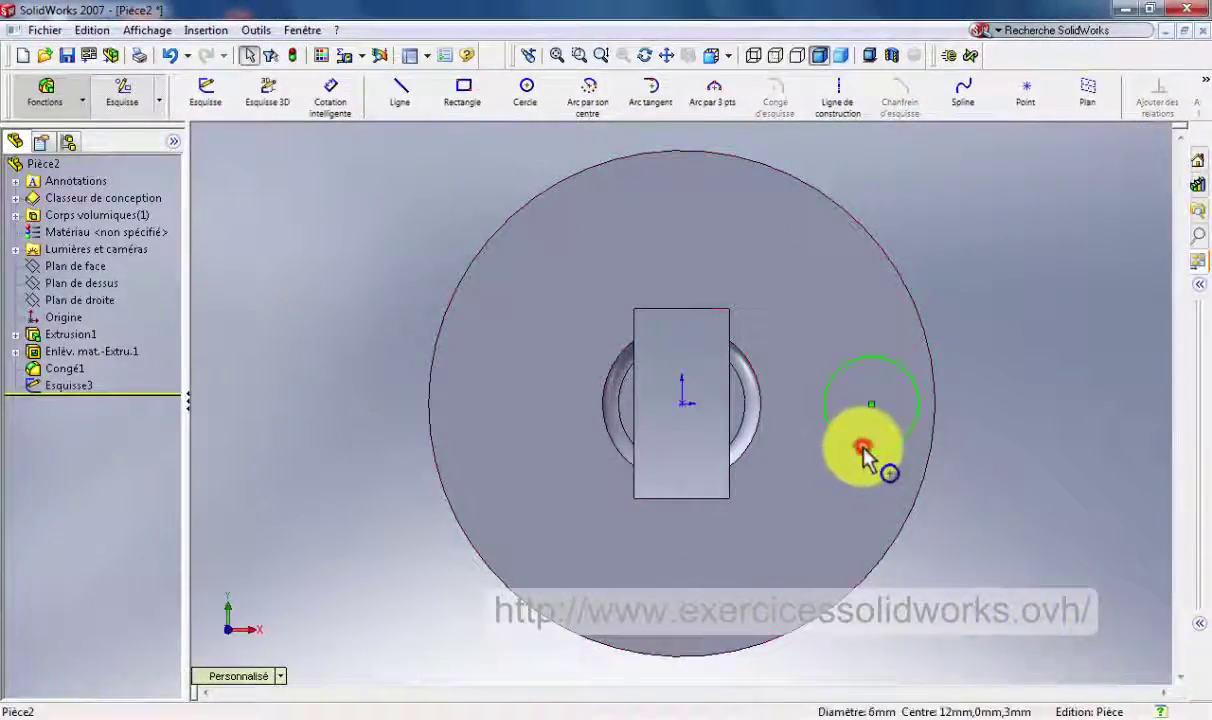
left_click(63, 101)
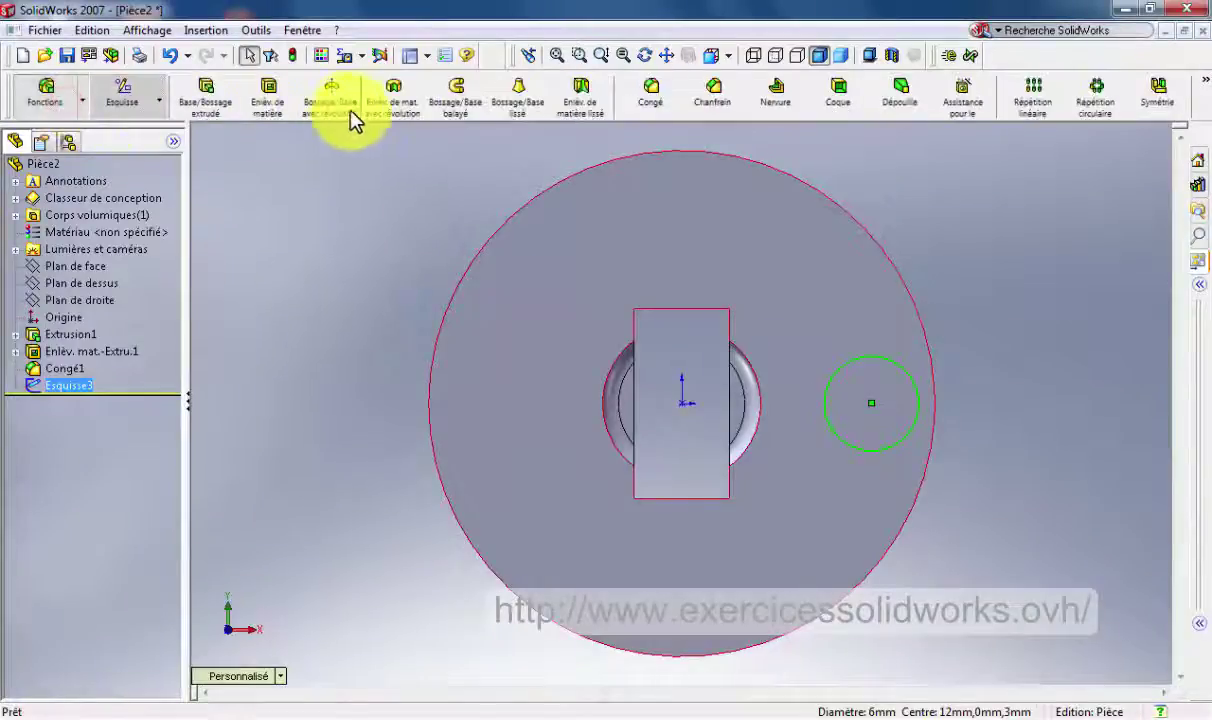
left_click(212, 97)
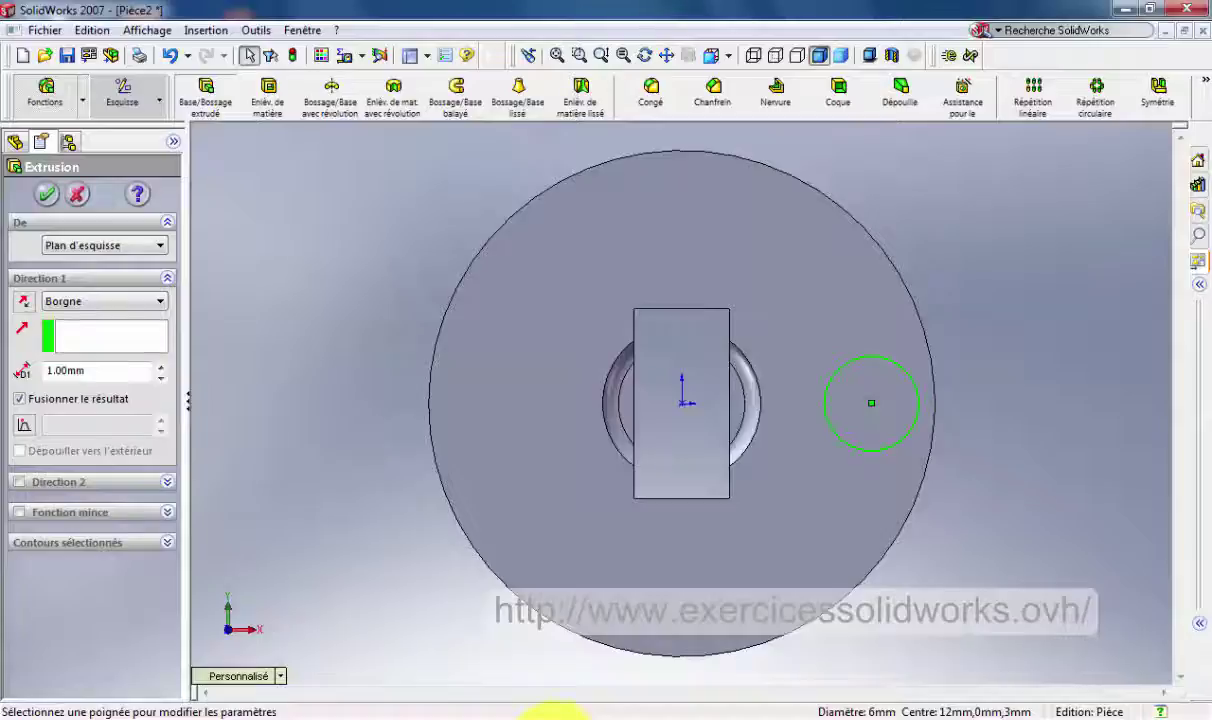
left_click(550, 714)
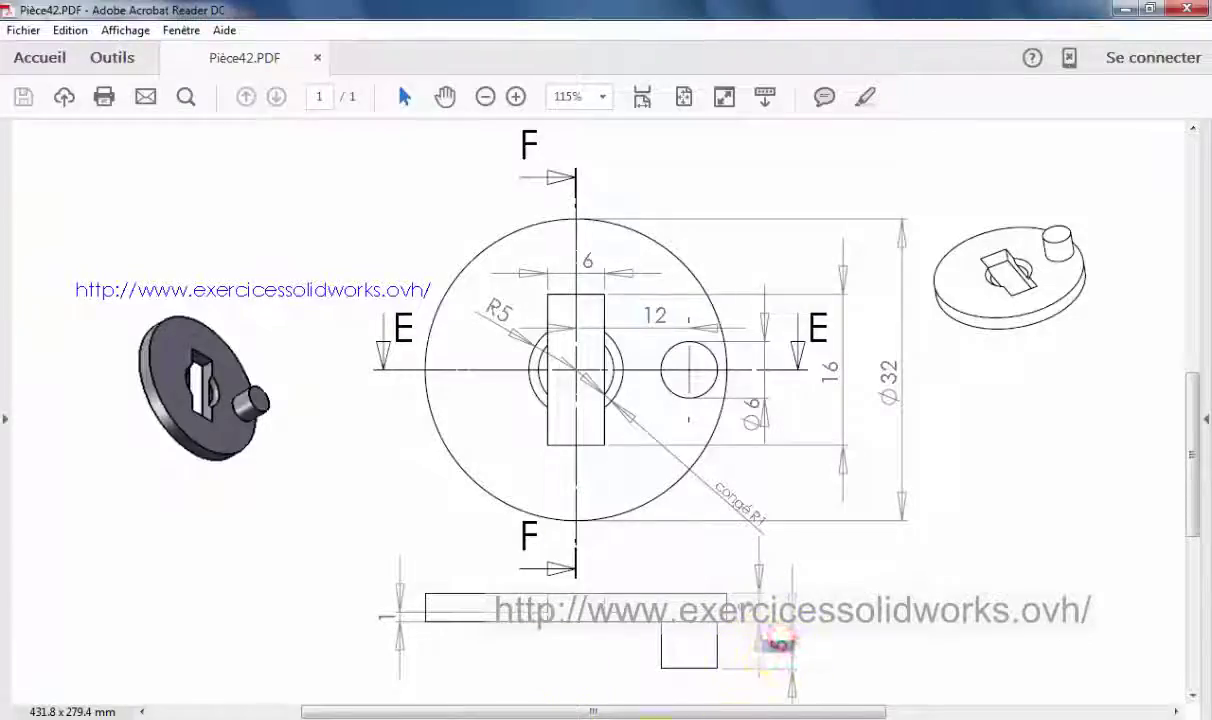
left_click(545, 712)
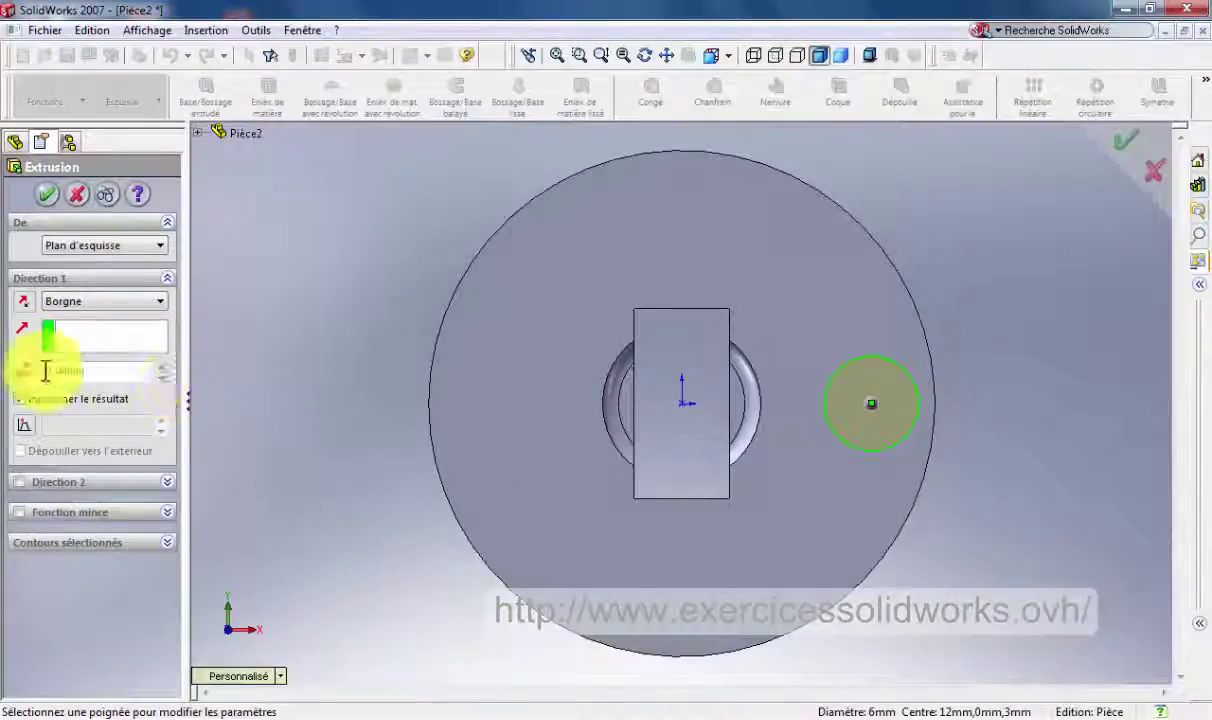
left_click_drag(97, 369, 24, 369)
type("5")
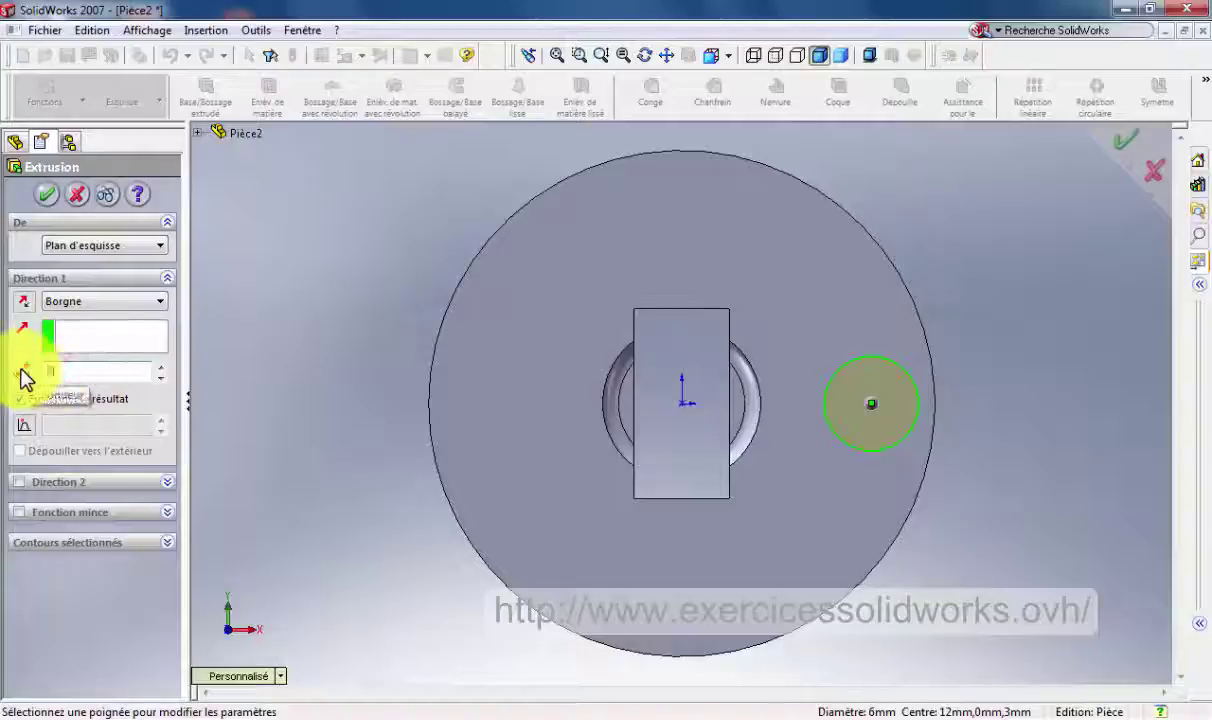
left_click(1125, 140)
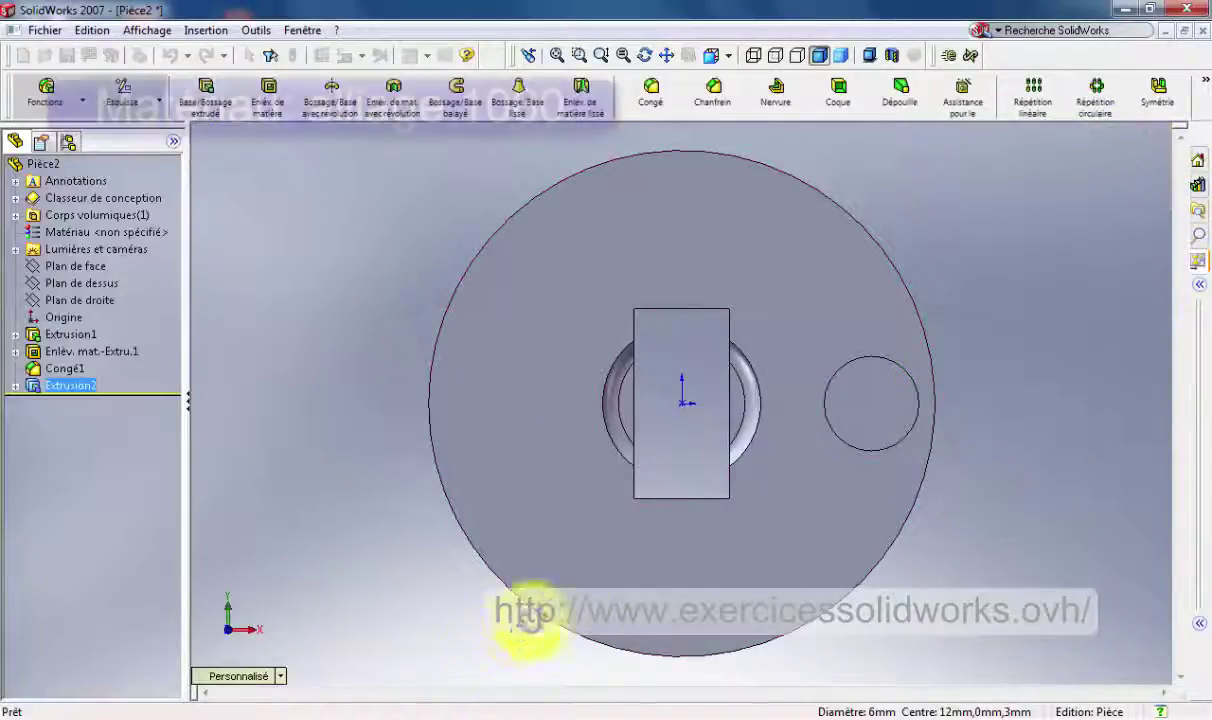
- Assign Alliage 1060 as the material of part Pièce2
middle_click_drag(525, 630, 457, 520)
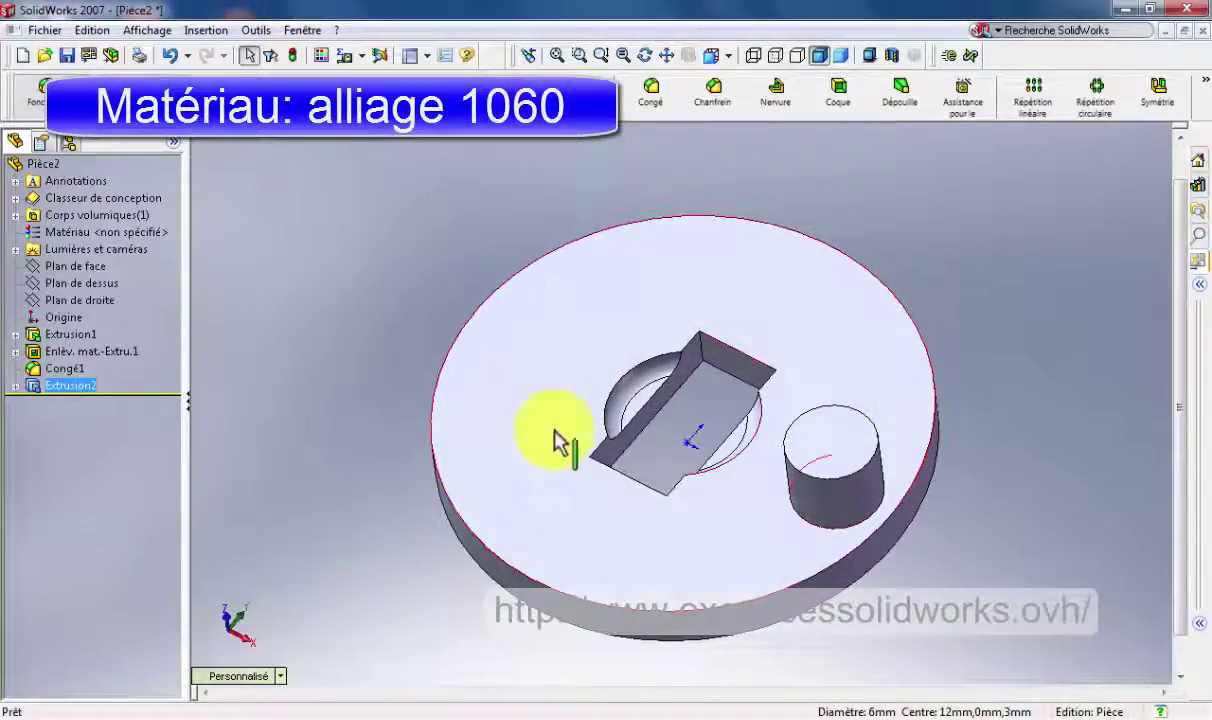
right_click(120, 234)
left_click(185, 270)
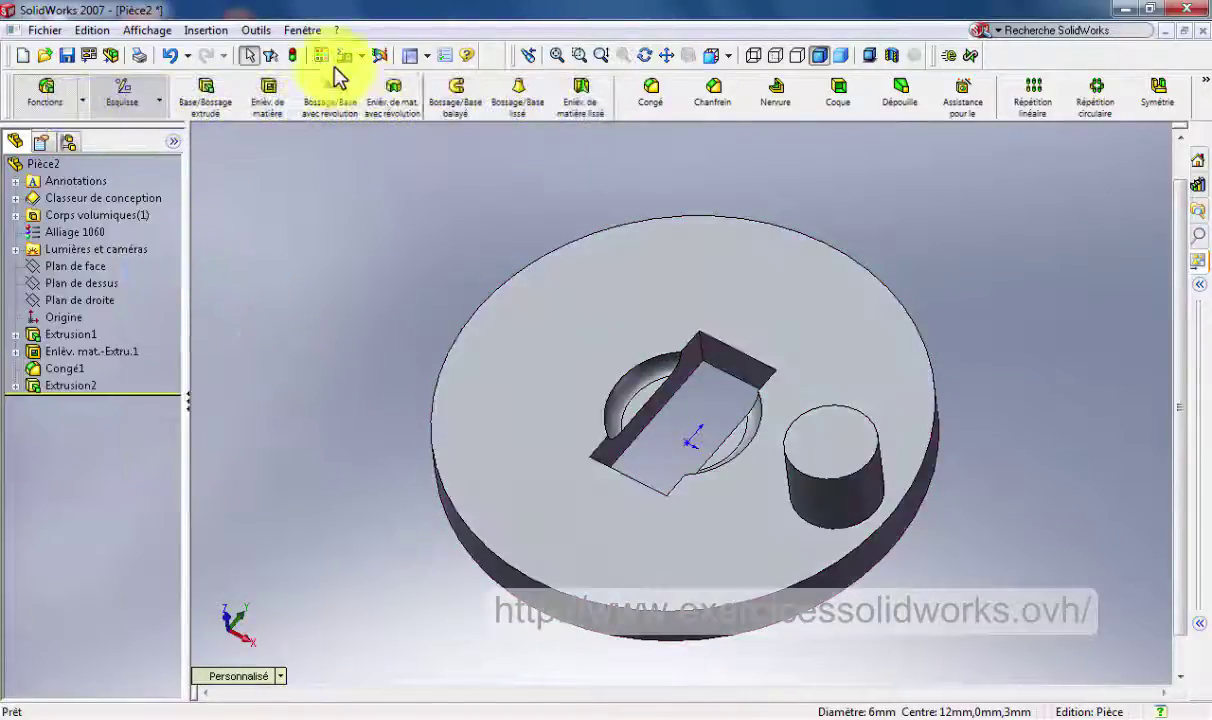
left_click(251, 30)
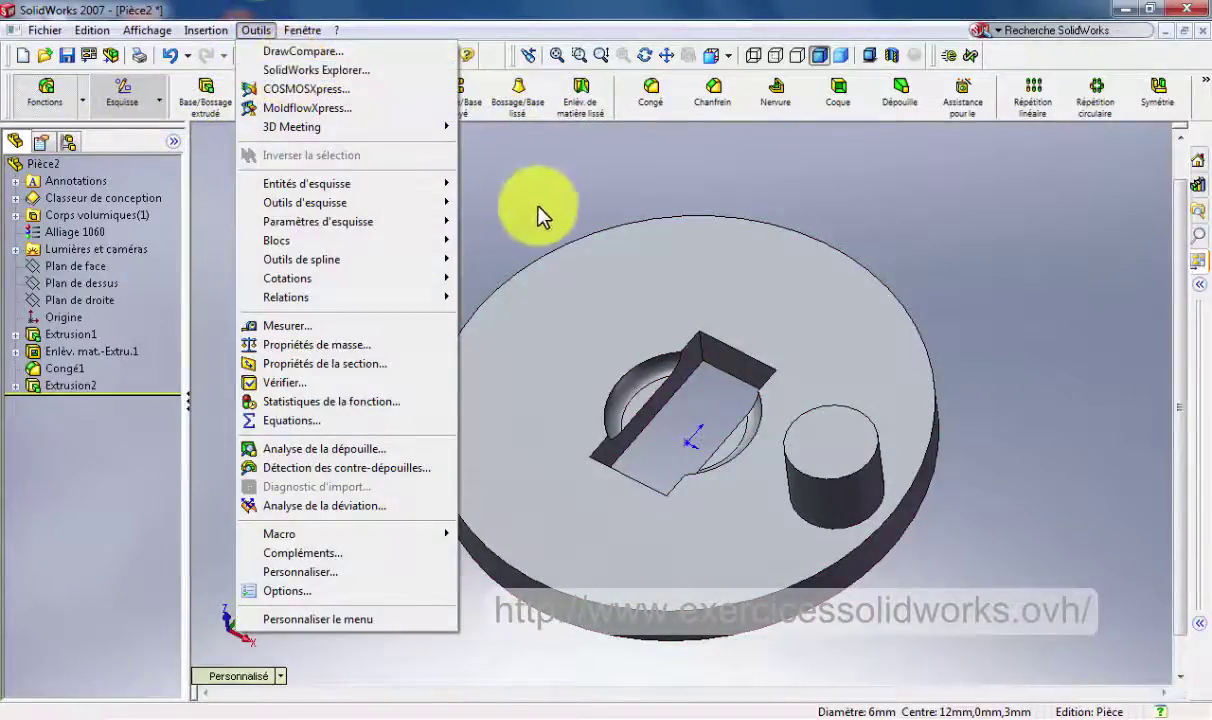
- Read the mass properties, 6.26 g and 2319.40 mm³, then close the results
left_click(372, 345)
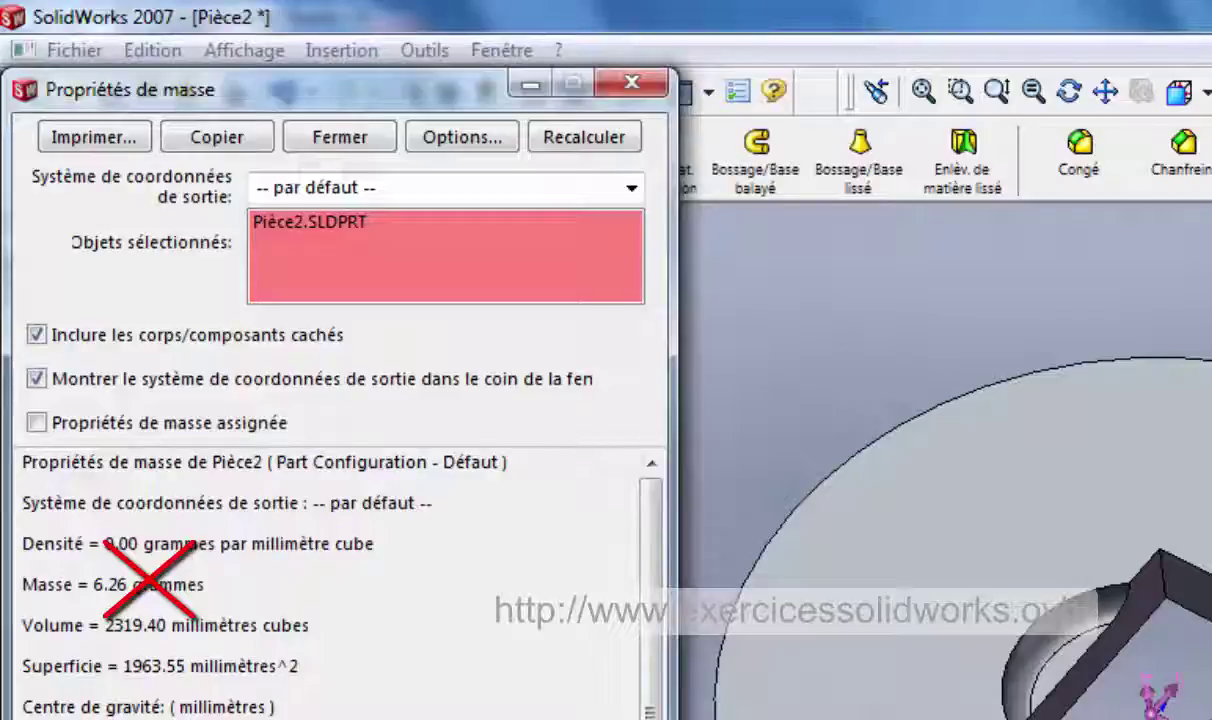
left_click(631, 83)
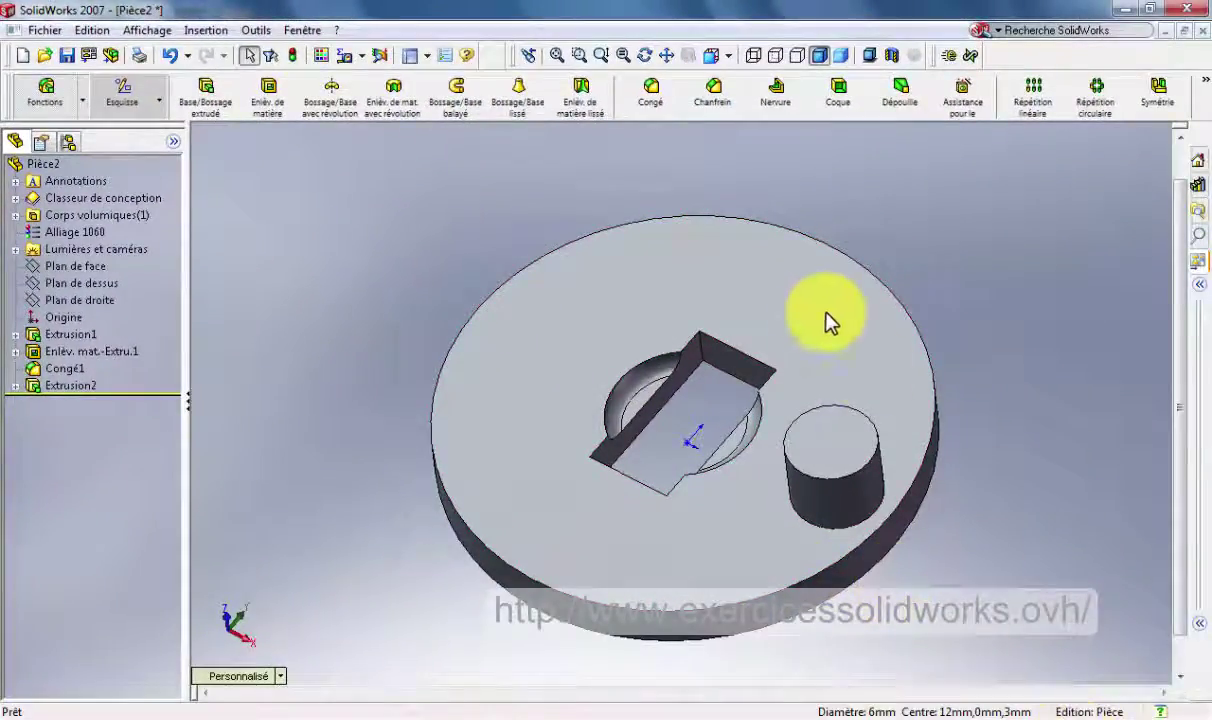
left_click(765, 325)
- View the disc from the front and open Extrusion1's sketch for editing
left_click(733, 57)
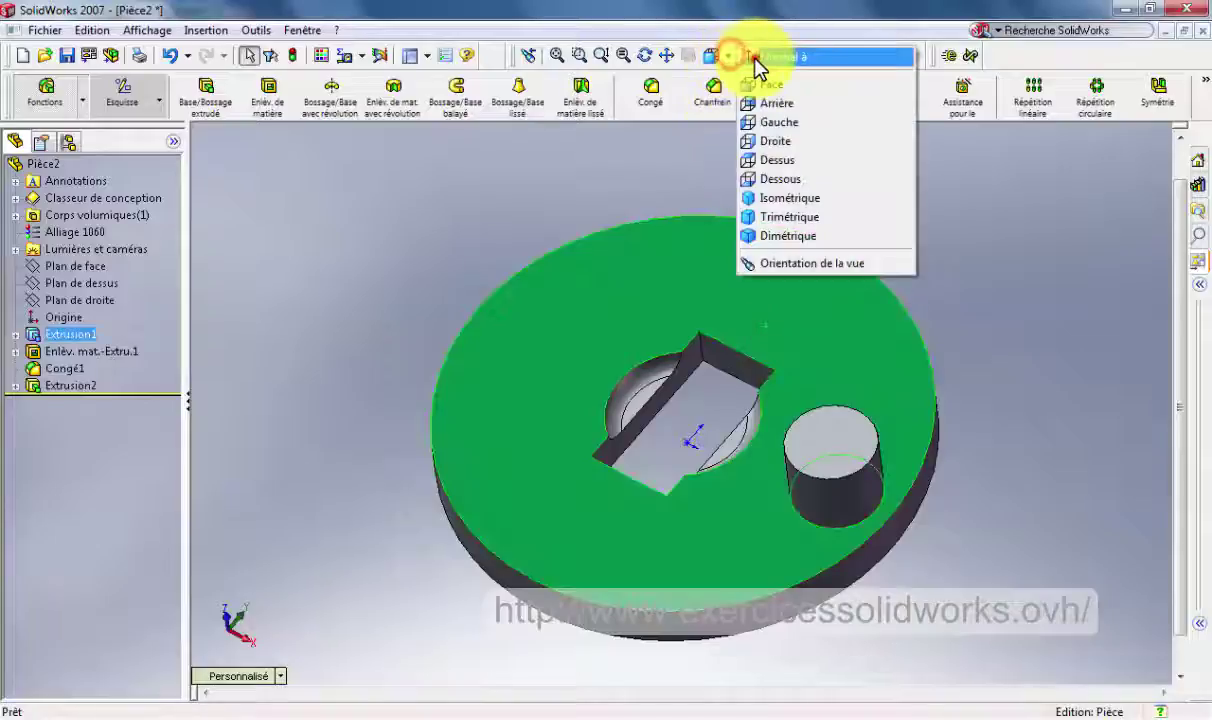
left_click(790, 103)
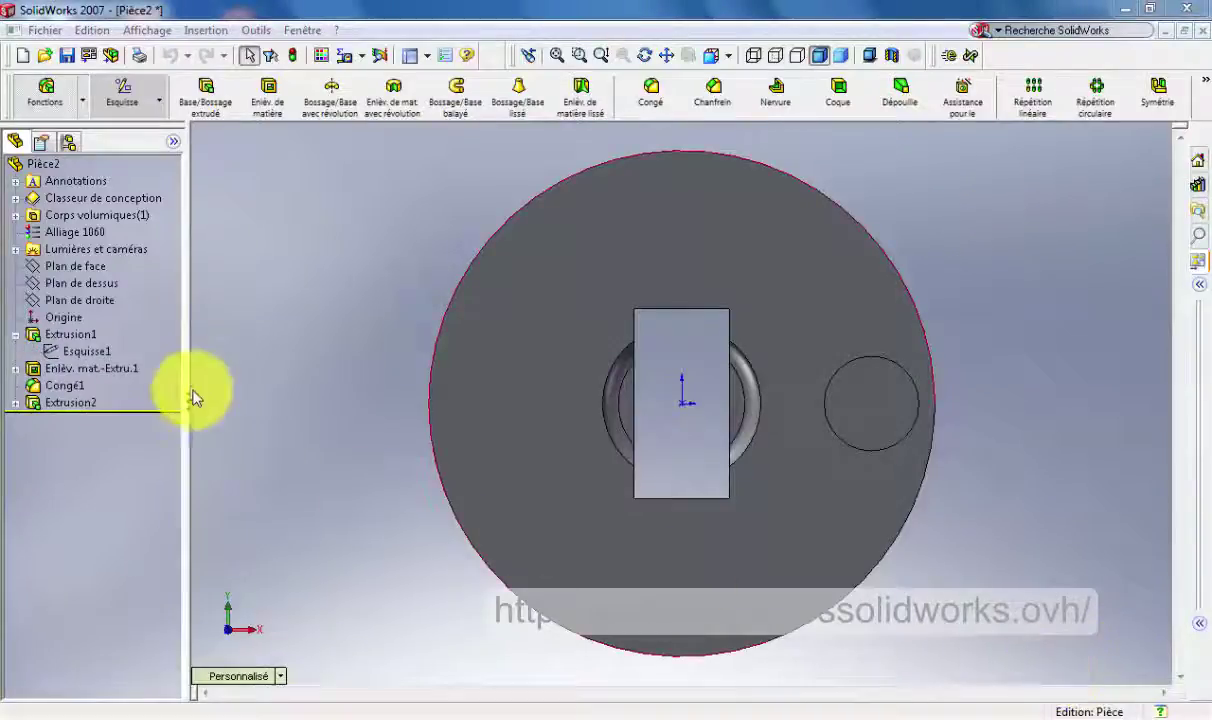
right_click(81, 337)
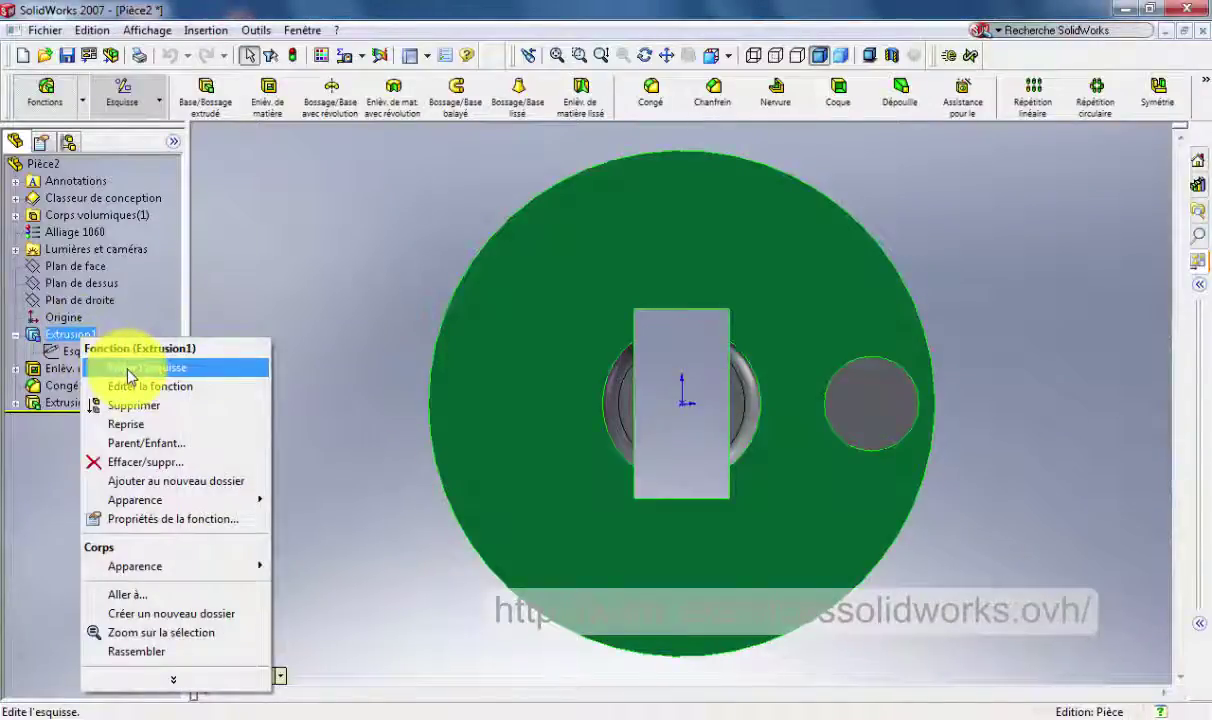
left_click(130, 373)
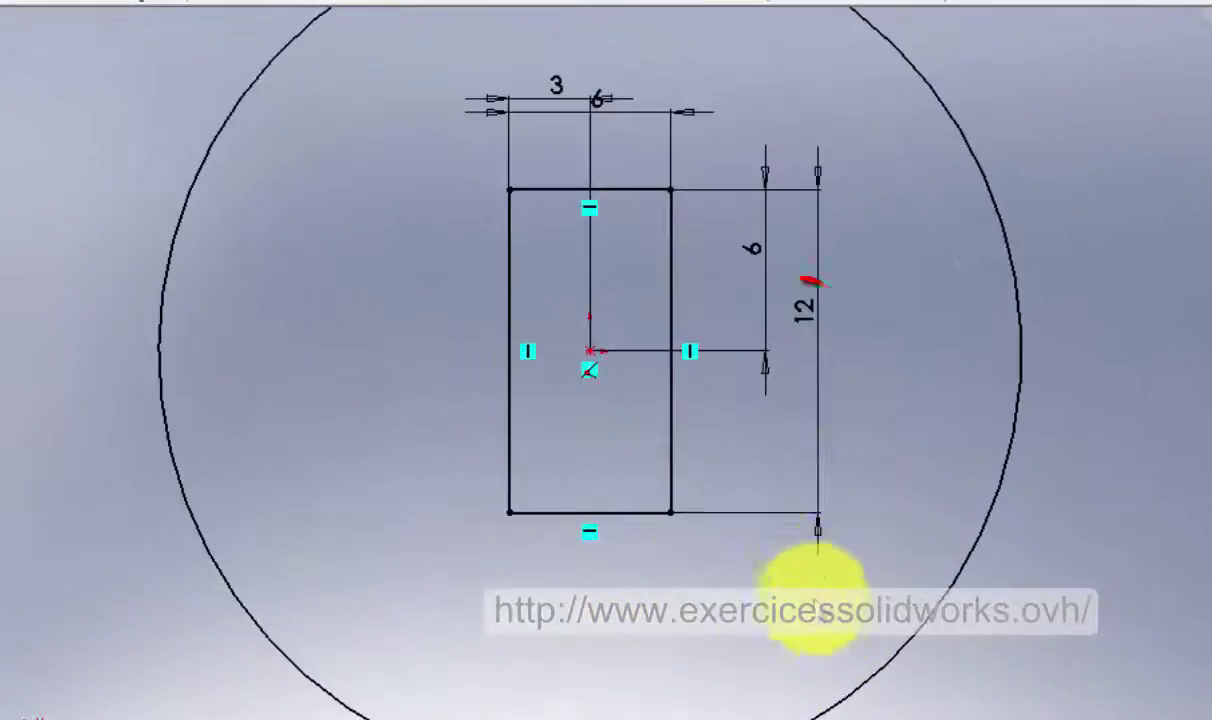
- Change the slot length from 12 to 16 mm and its offset to 8 mm, then rebuild
left_click(822, 323)
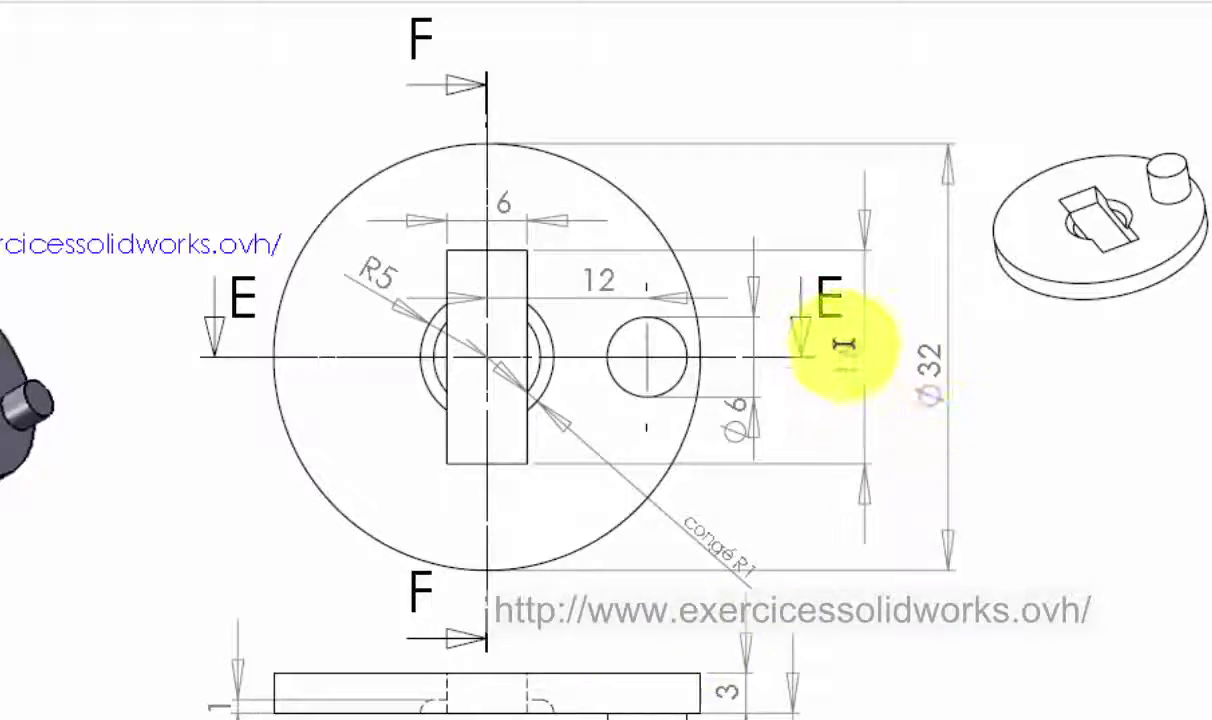
double_click(847, 345)
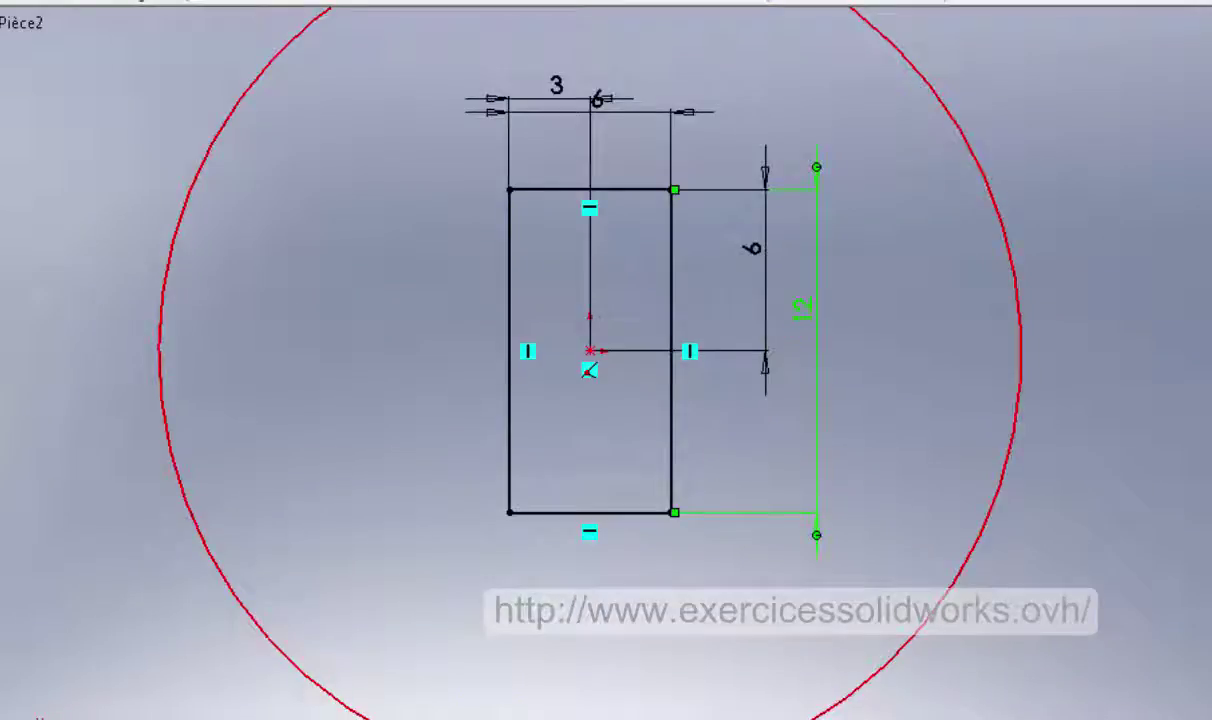
left_click(803, 313)
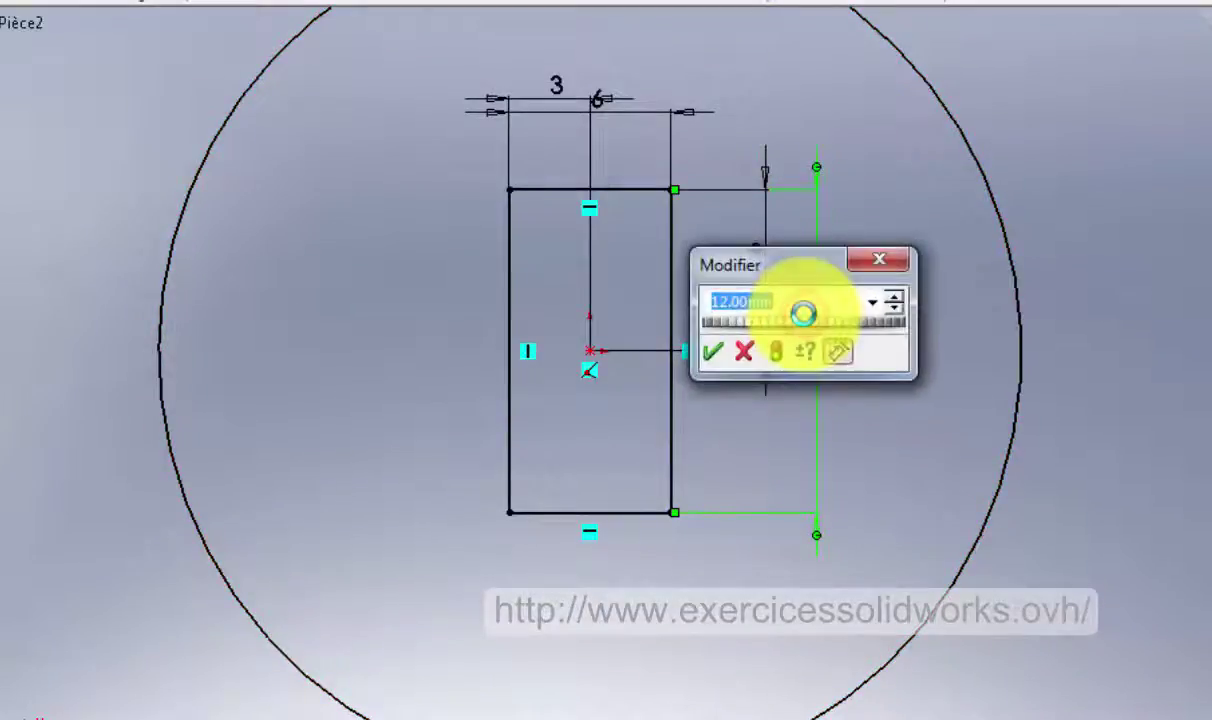
type("6")
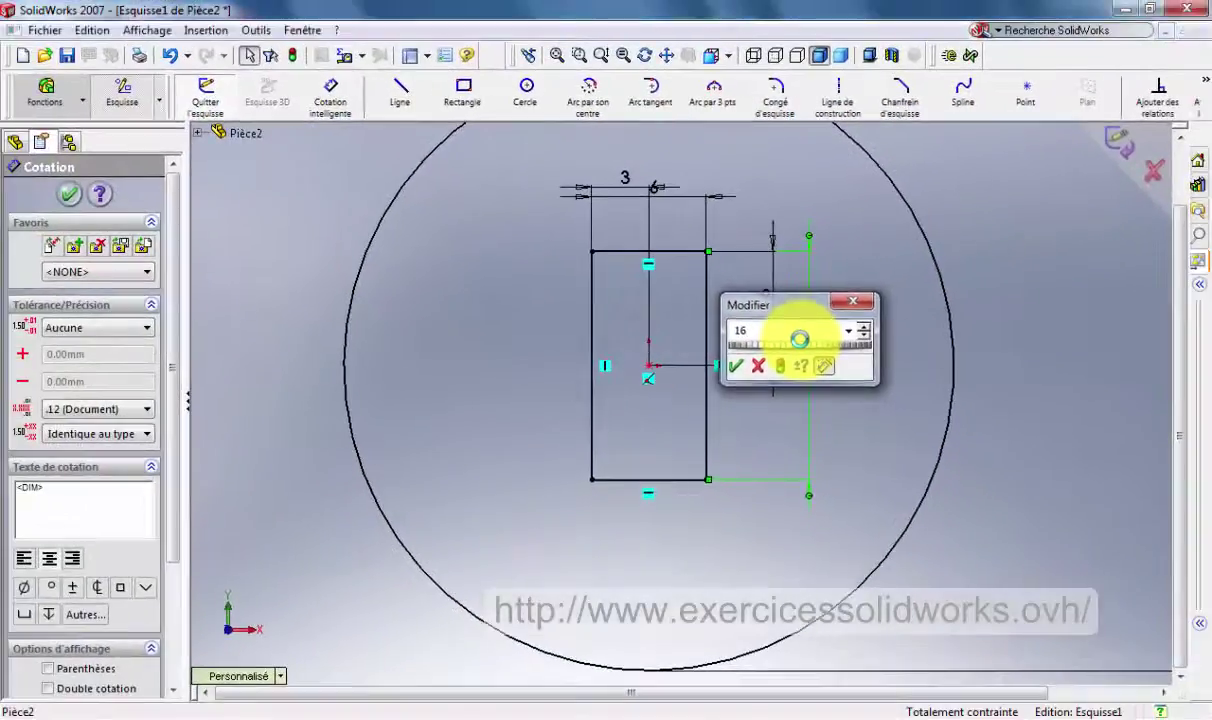
key("Return")
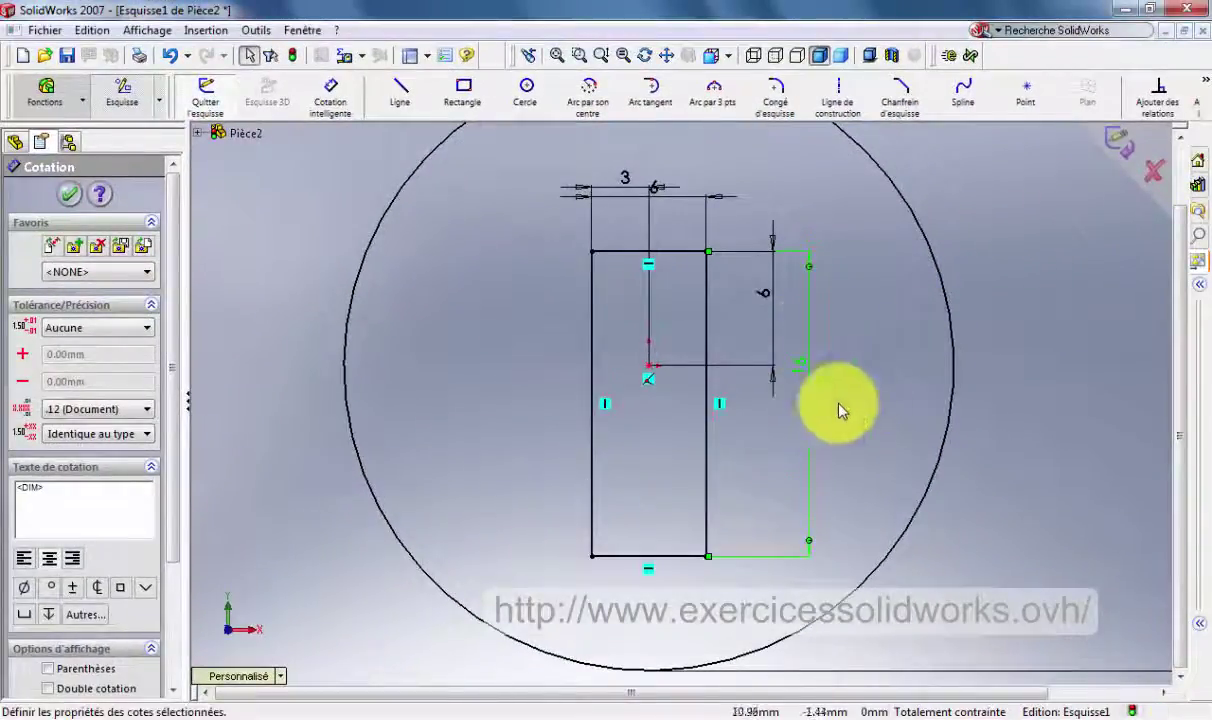
left_click(764, 286)
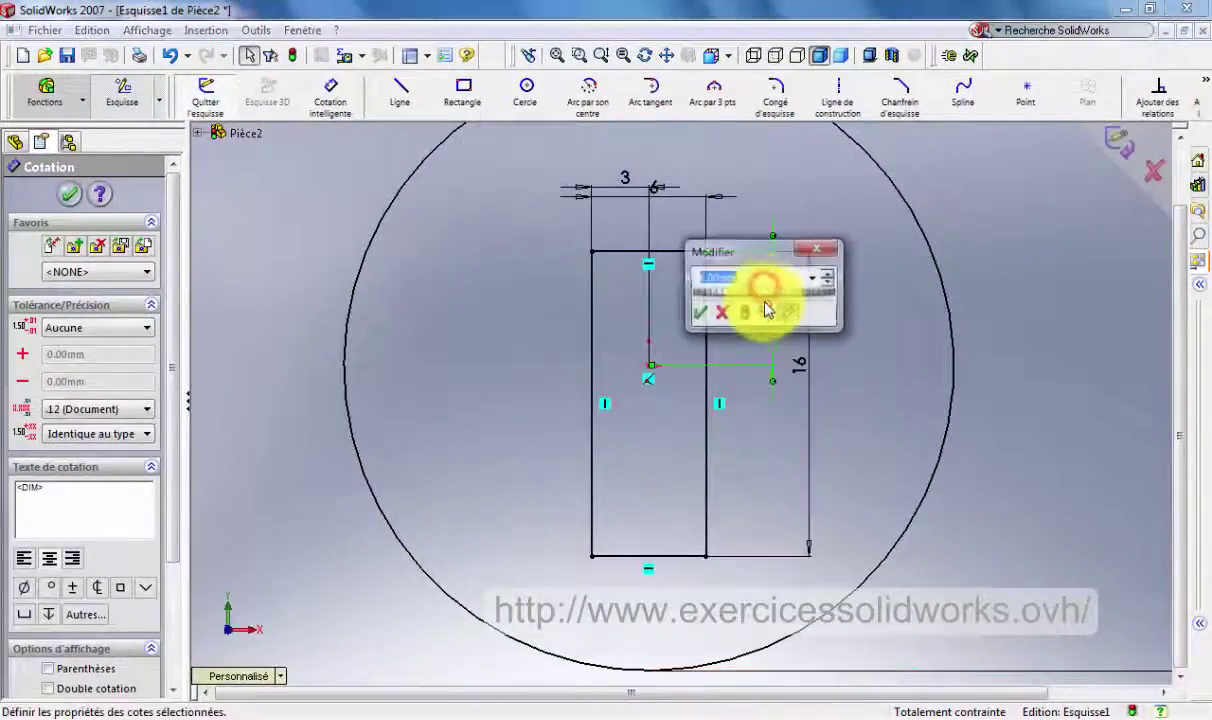
key("Return")
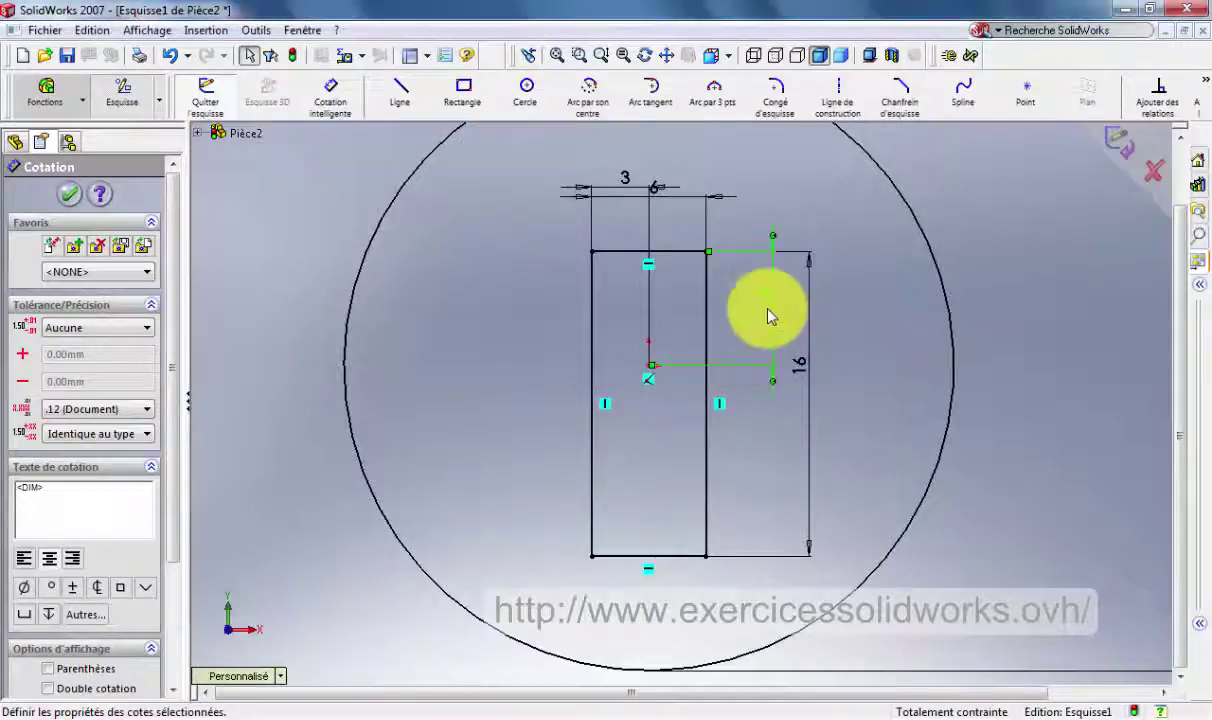
left_click(1108, 145)
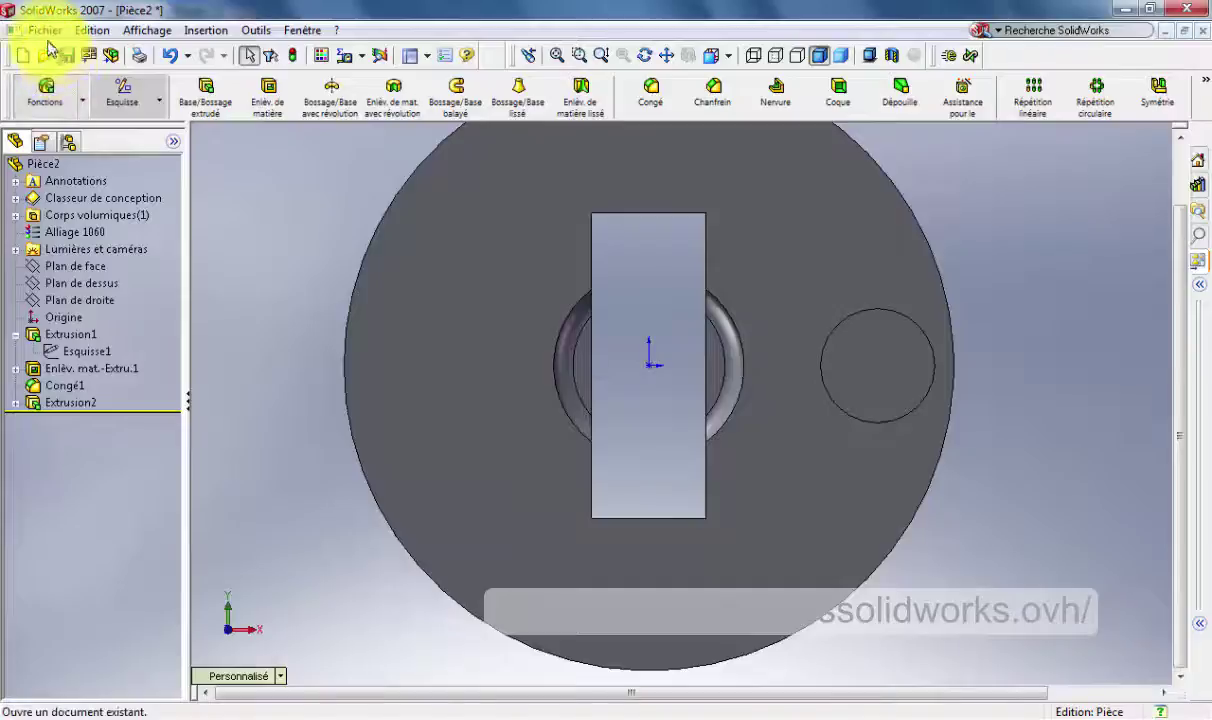
- Recheck mass properties, now 6.07 g and 2247.40 mm³, and close the results
left_click(45, 30)
mouse_move(256, 30)
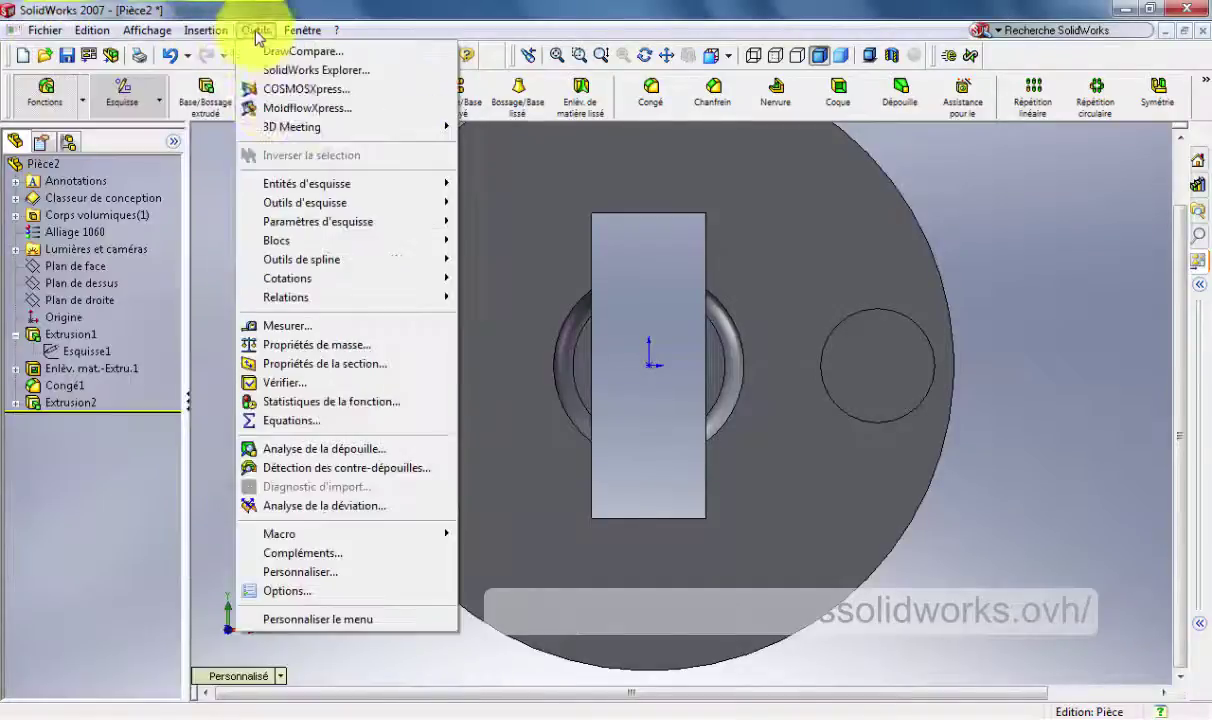
left_click(306, 344)
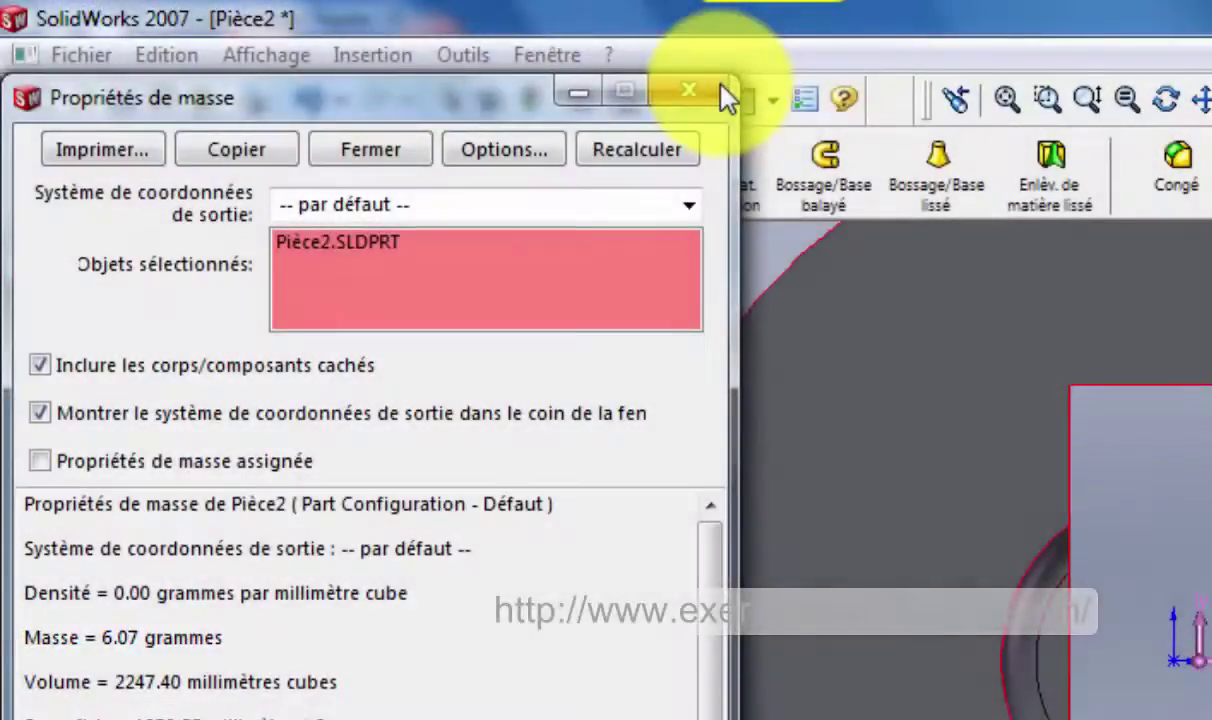
left_click(658, 84)
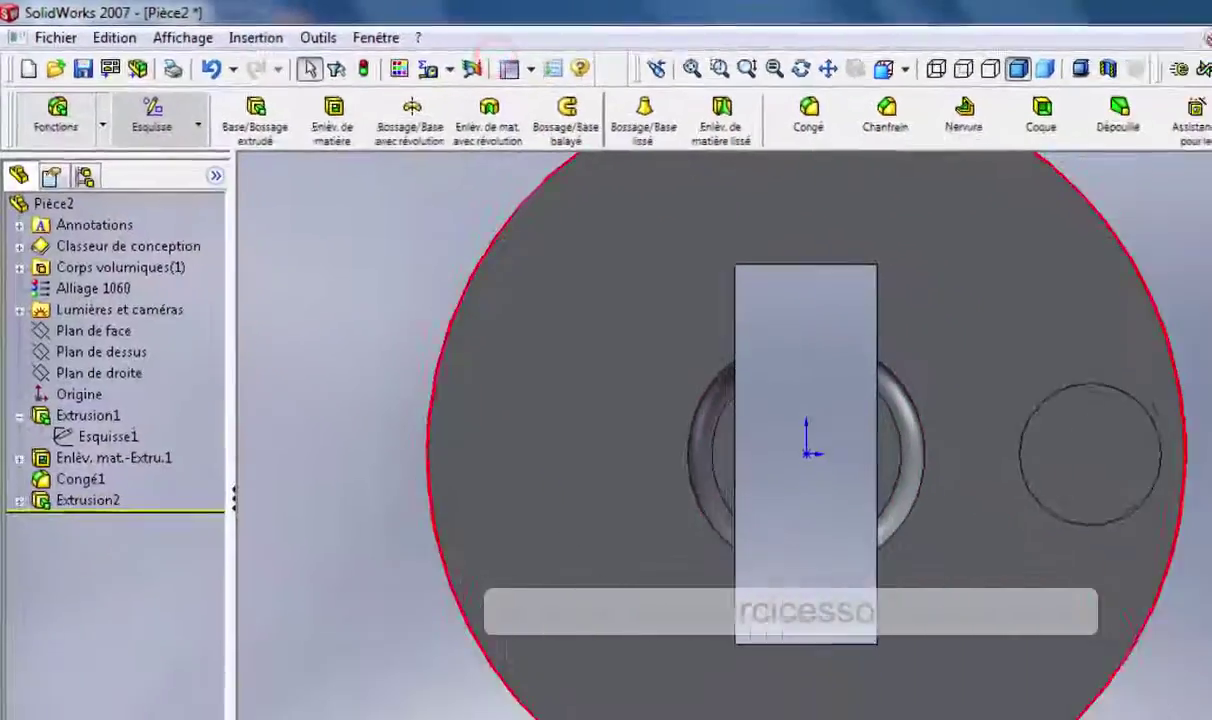
left_click(1123, 514)
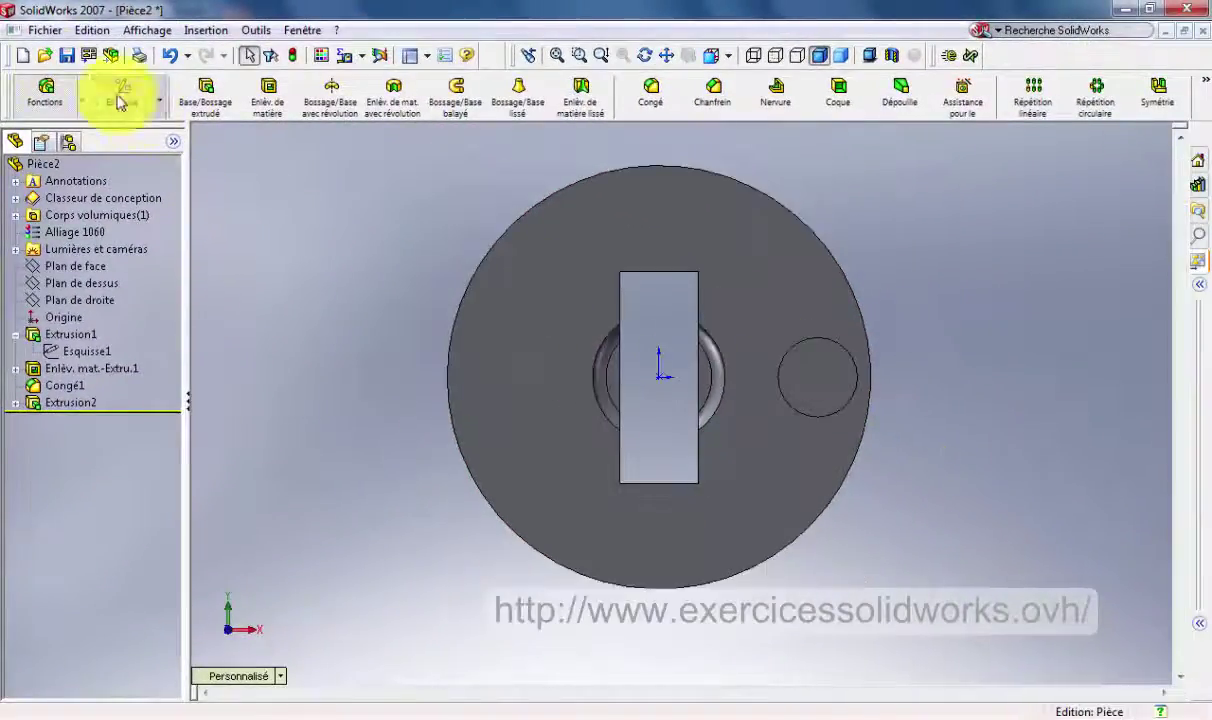
- Save the part via Enregistrer sous as Pièce45-2, then close the part window
left_click(44, 30)
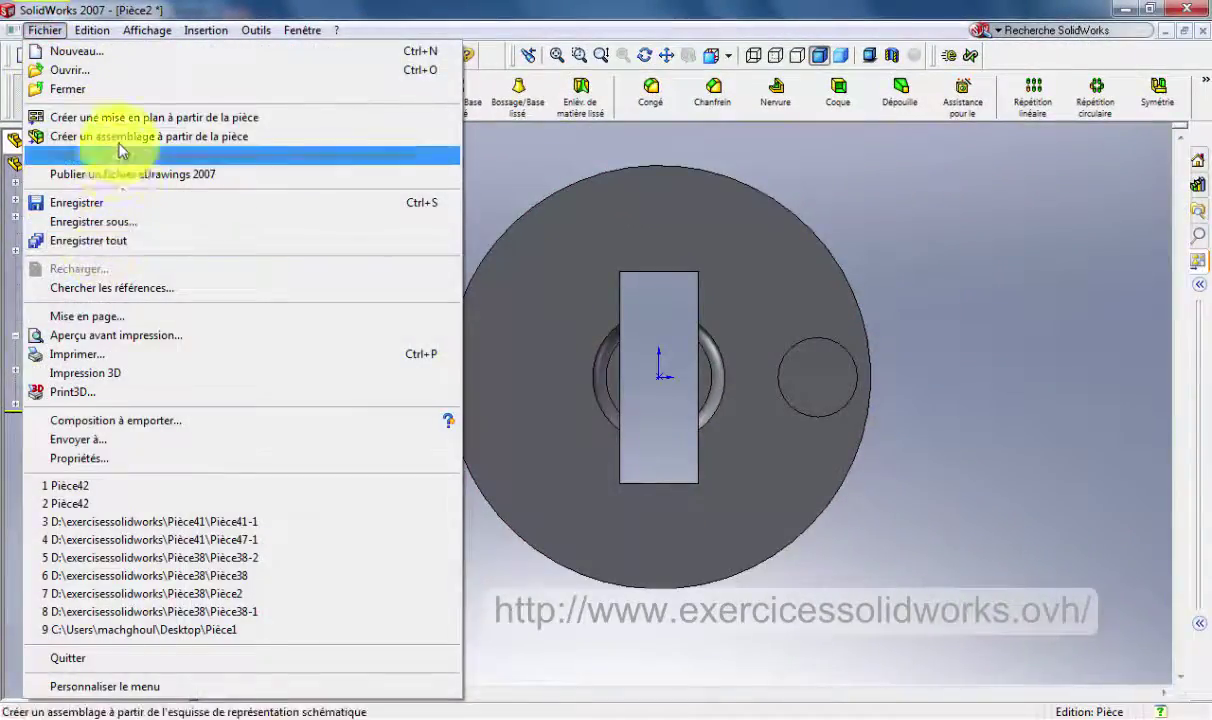
left_click(122, 221)
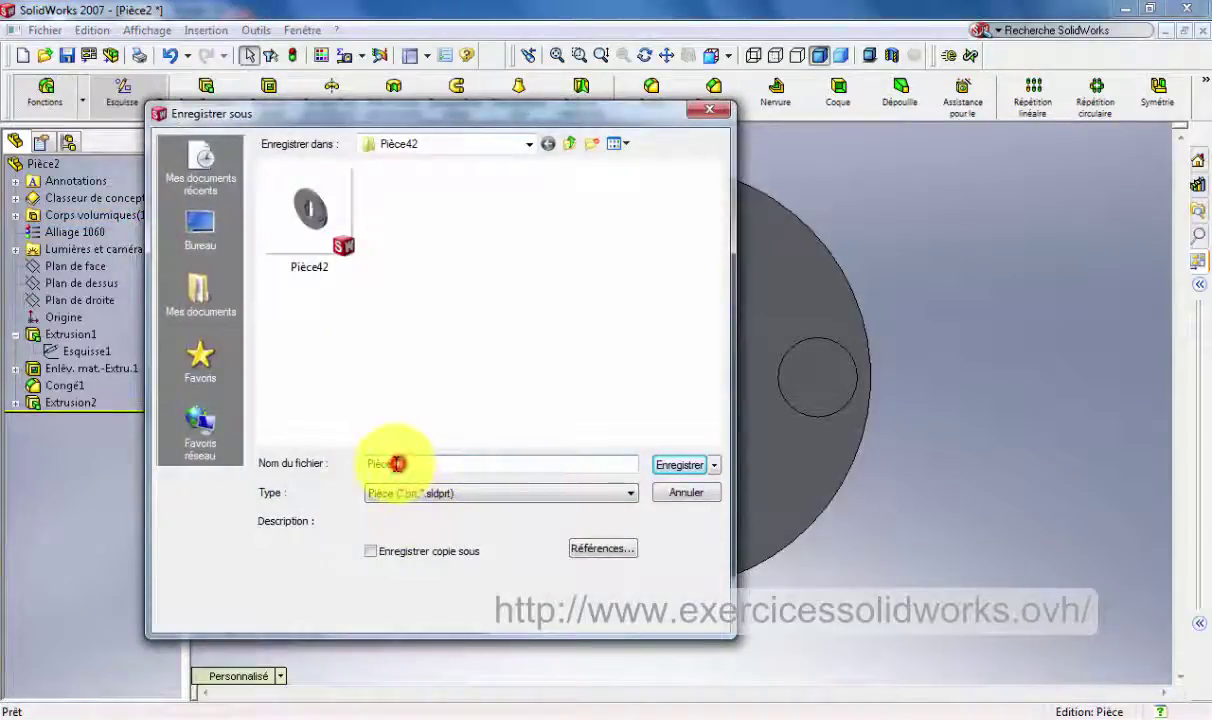
key("BackSpace")
type("4")
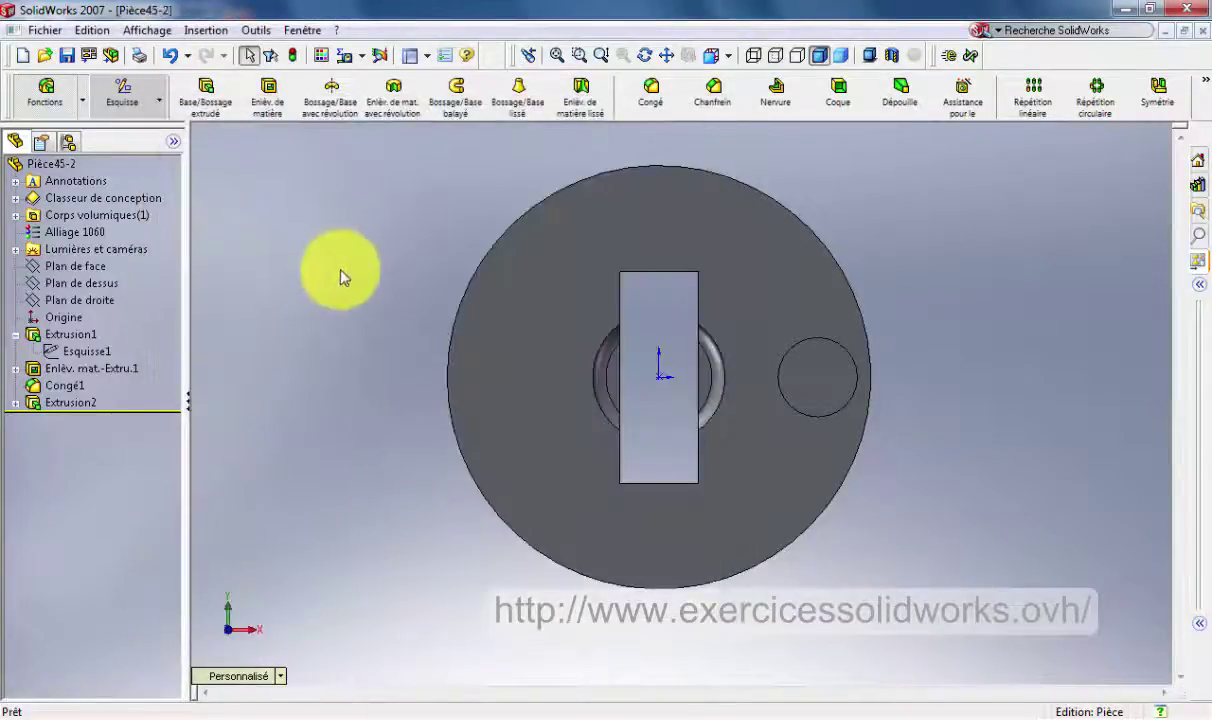
left_click(1202, 30)
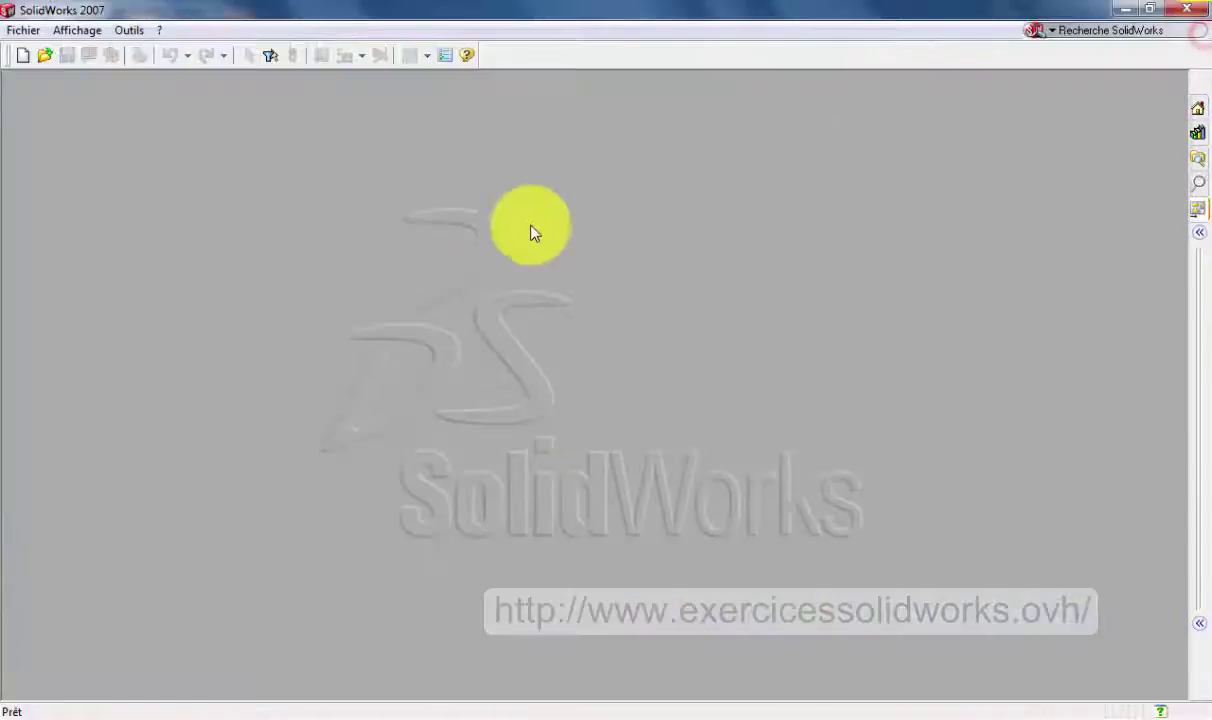
- Create a new drawing document and accept the sheet format to get a blank sheet
left_click(22, 55)
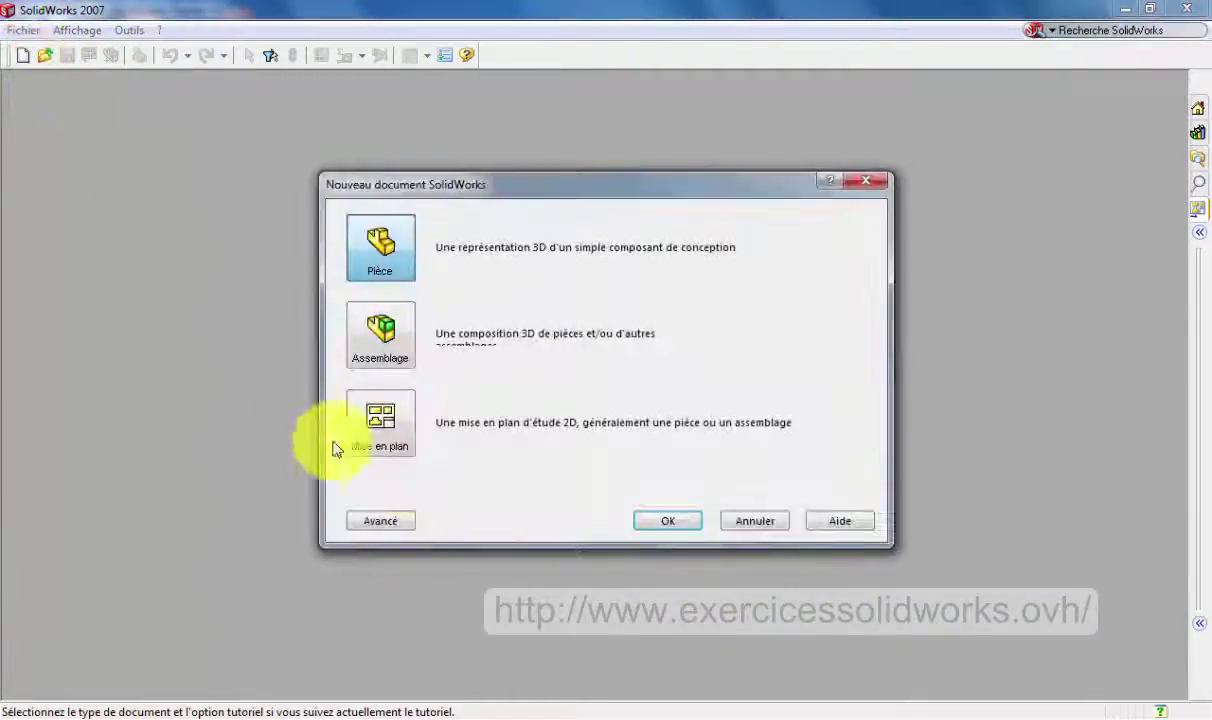
left_click(380, 435)
left_click(693, 528)
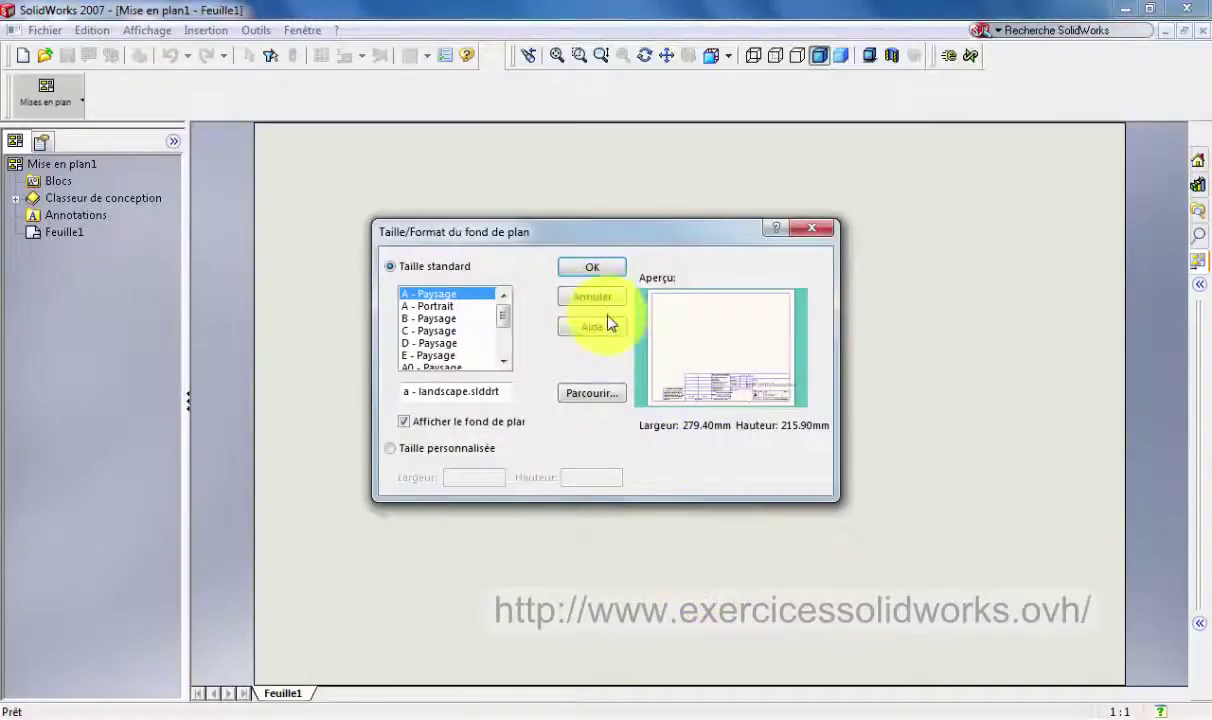
left_click(592, 267)
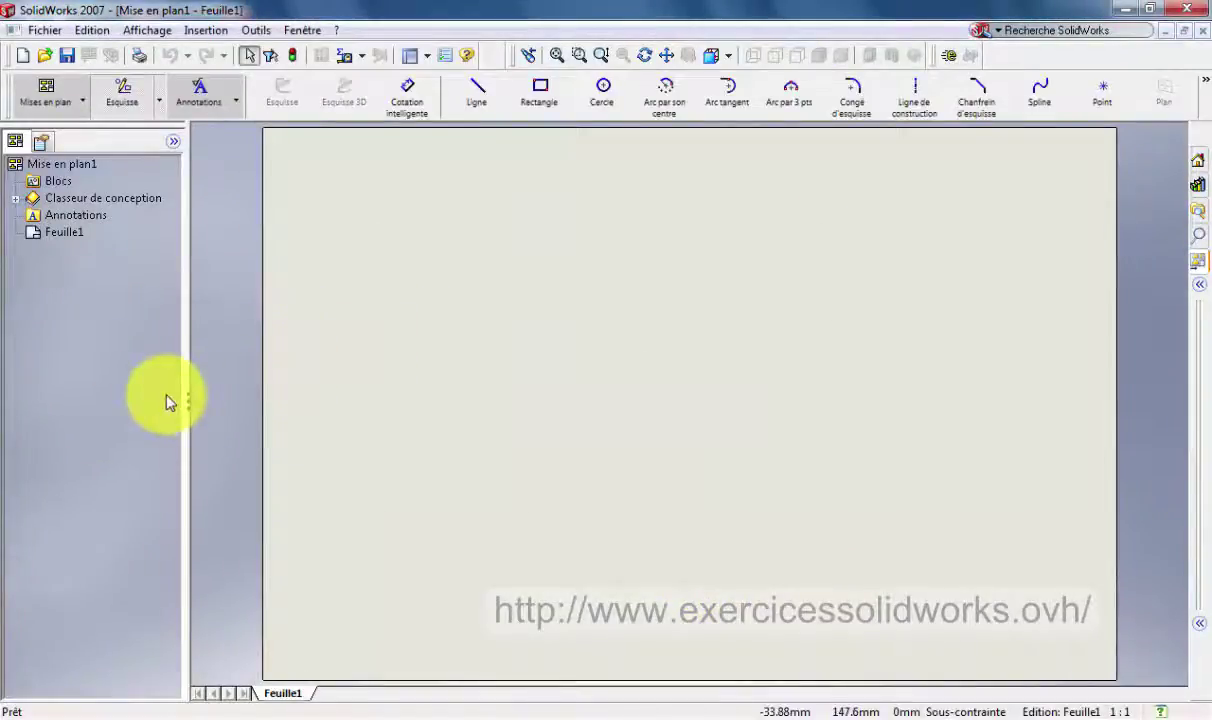
- Start a Vue du modèle and browse to pick part Pièce45-2 as its source
left_click(70, 95)
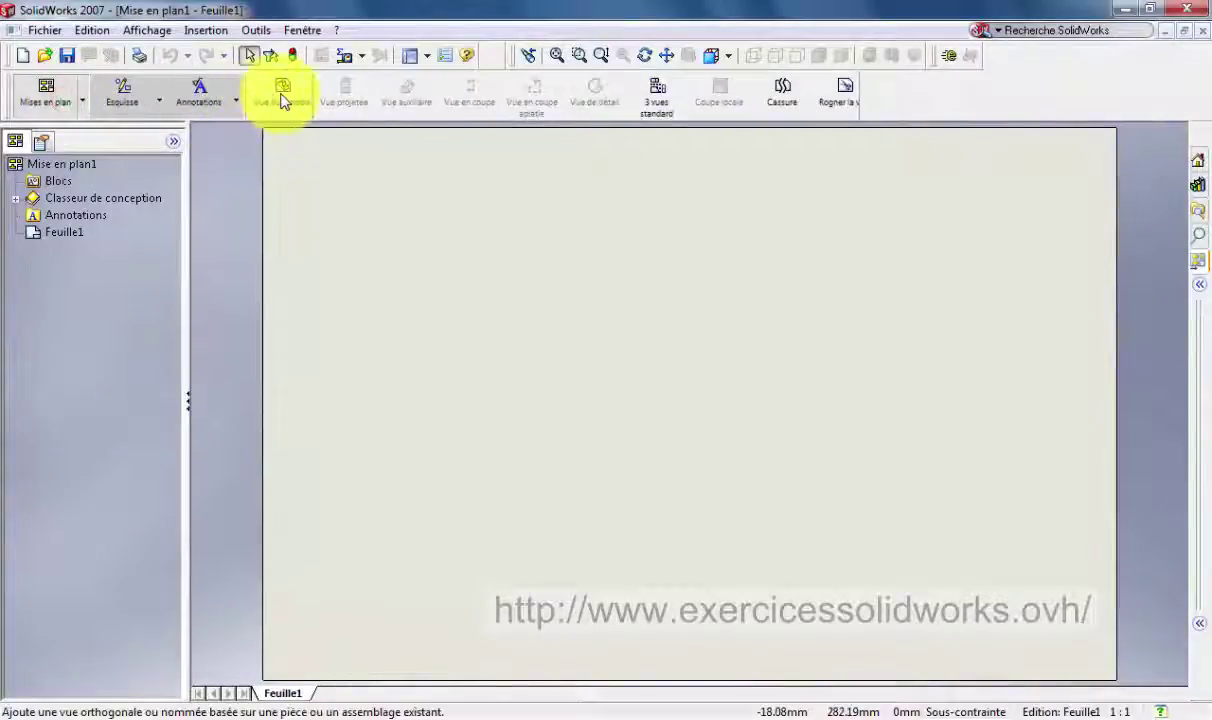
left_click(282, 92)
left_click(80, 513)
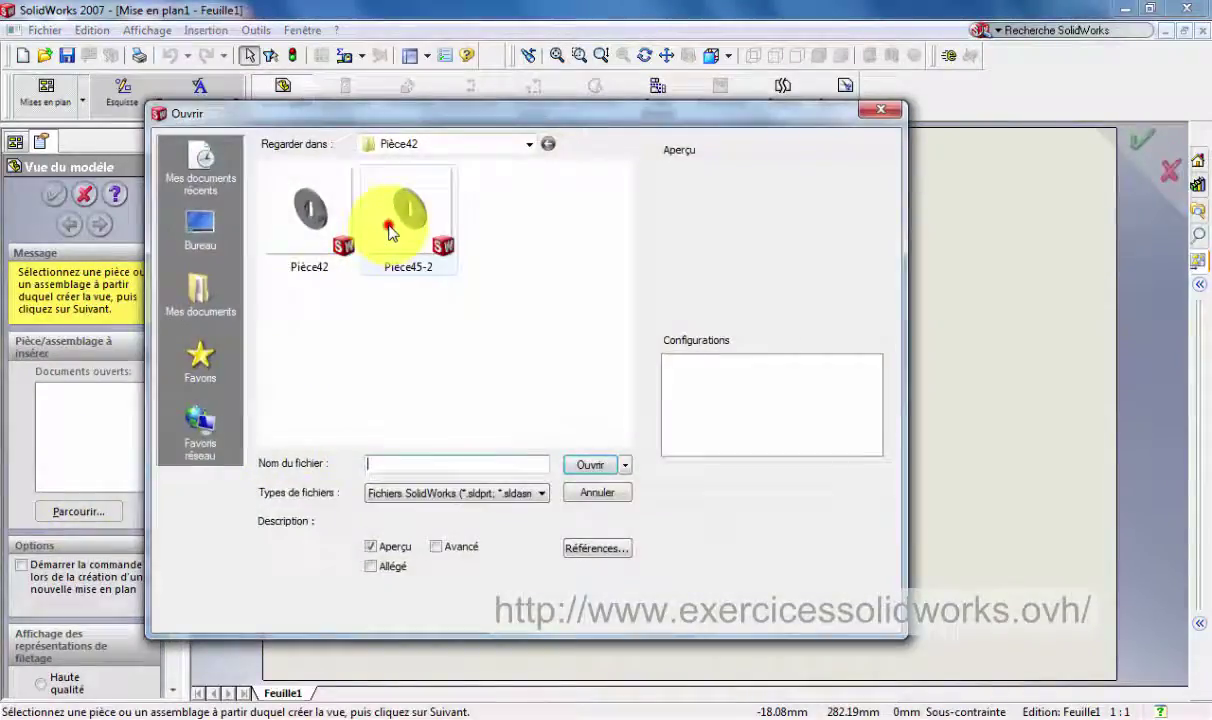
left_click(390, 230)
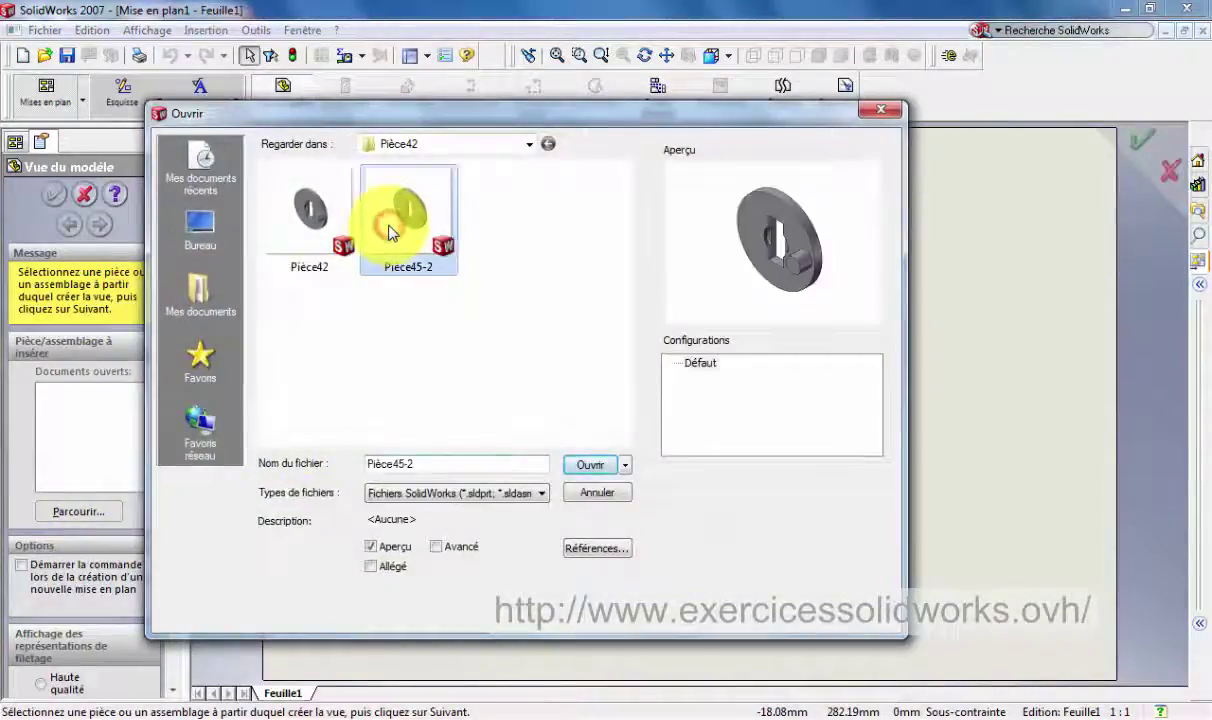
double_click(390, 230)
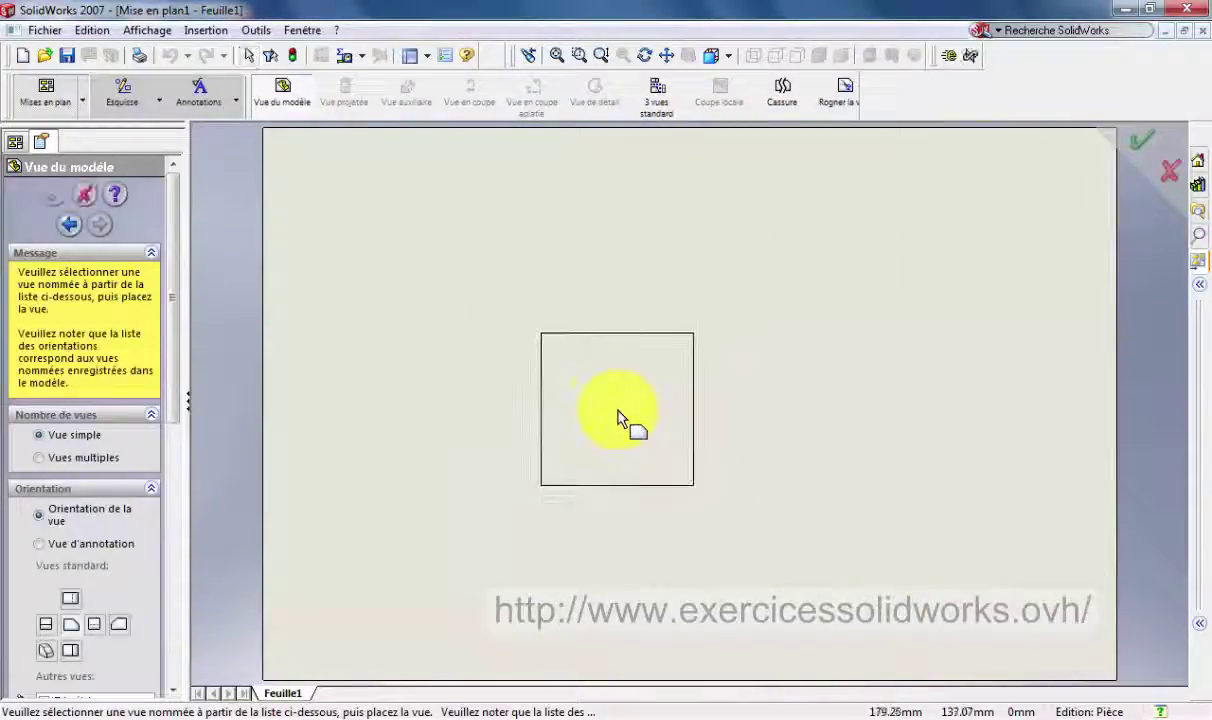
- Place the front view at the sheet centre with projected views above, left, below and right
left_click(617, 417)
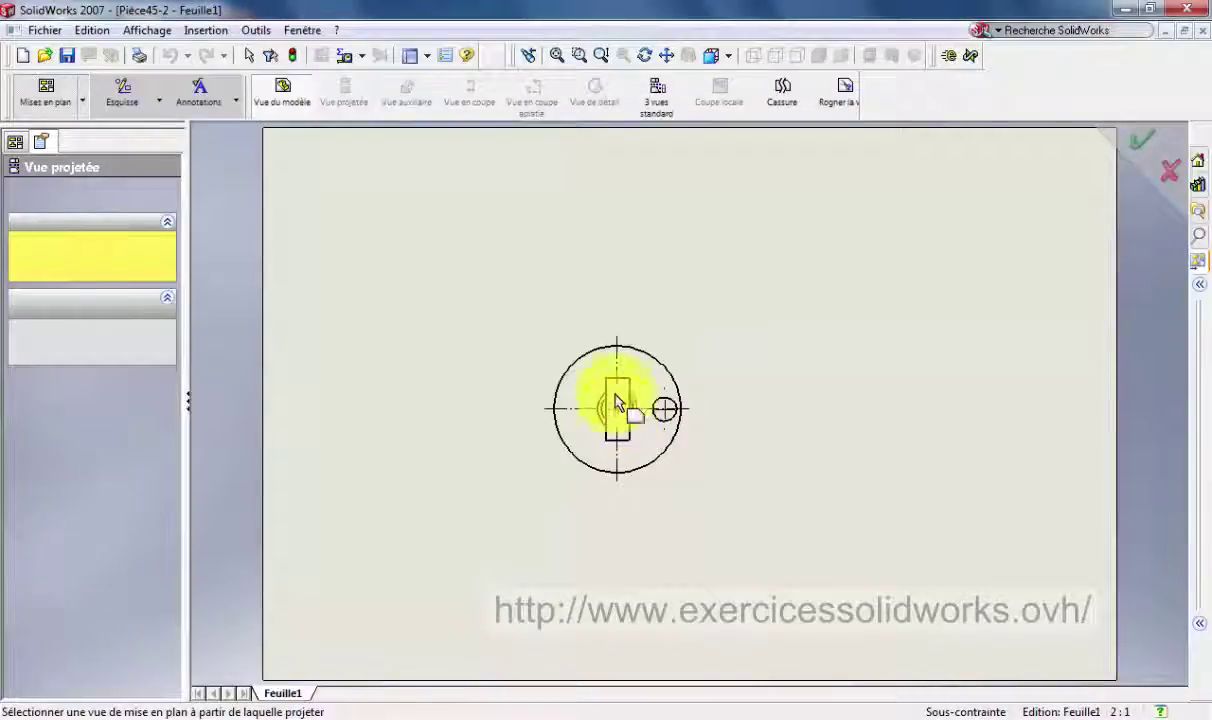
left_click(620, 303)
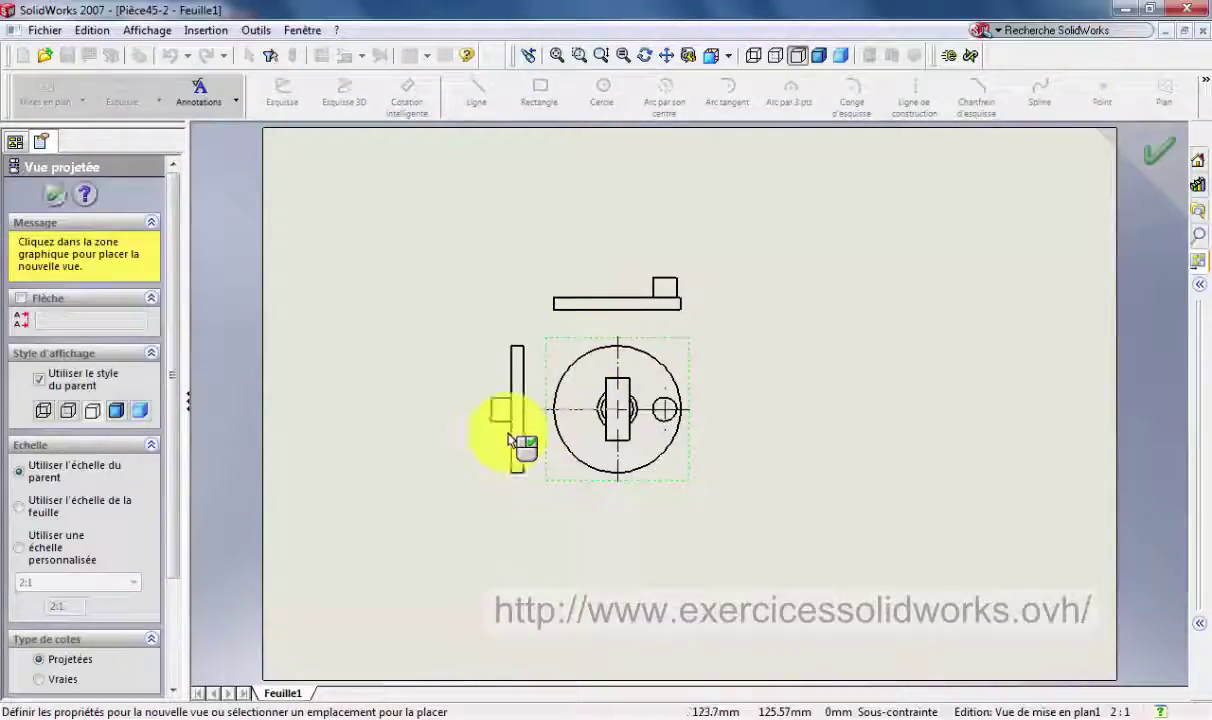
left_click(505, 430)
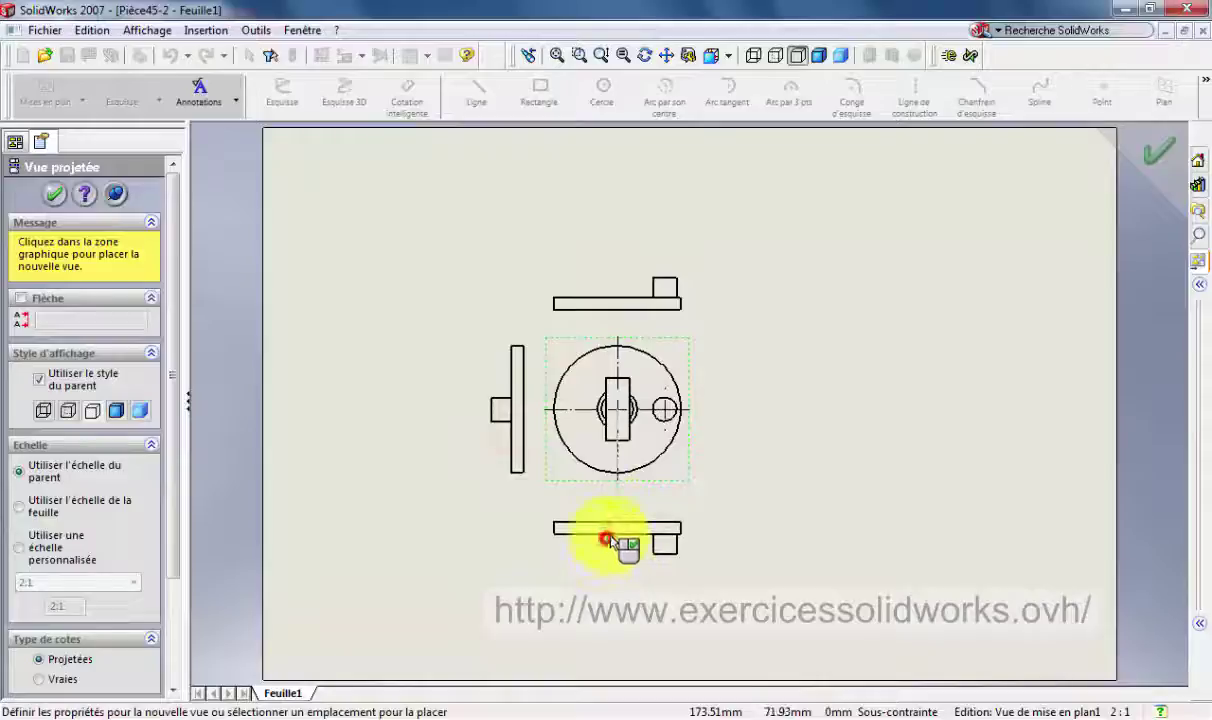
left_click(606, 539)
left_click(729, 411)
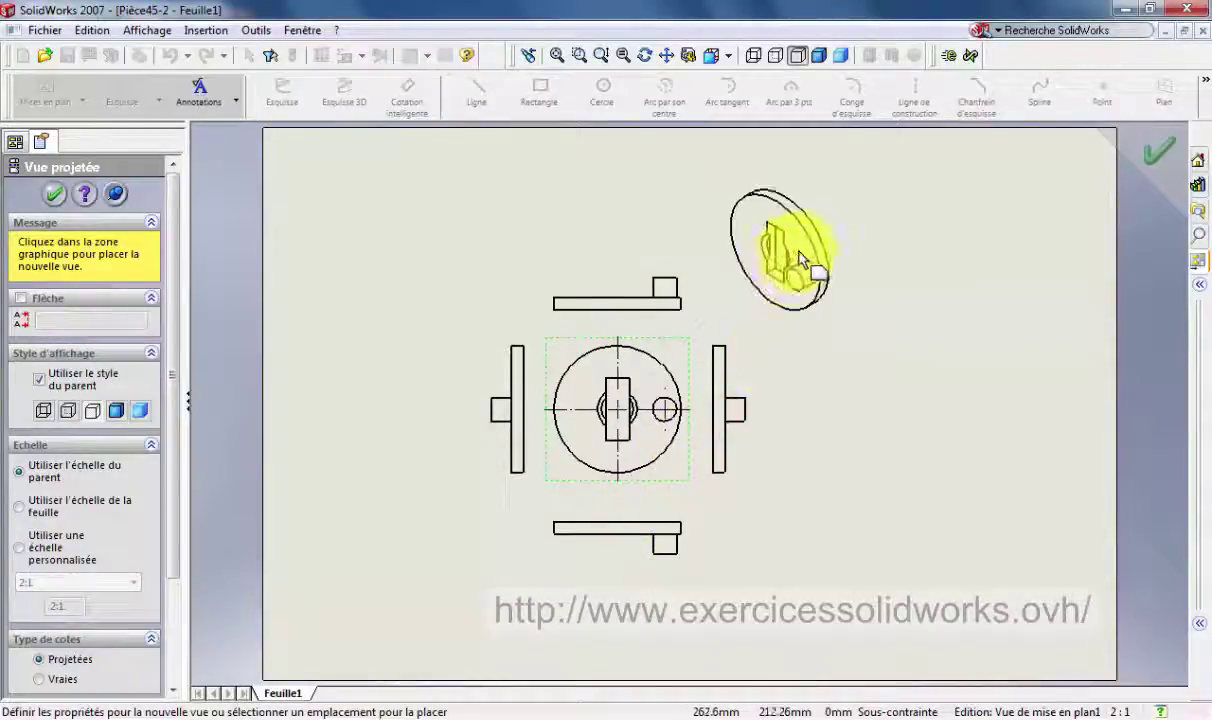
- Add isometric views at the top right and top left, then finish the projection
left_click(800, 257)
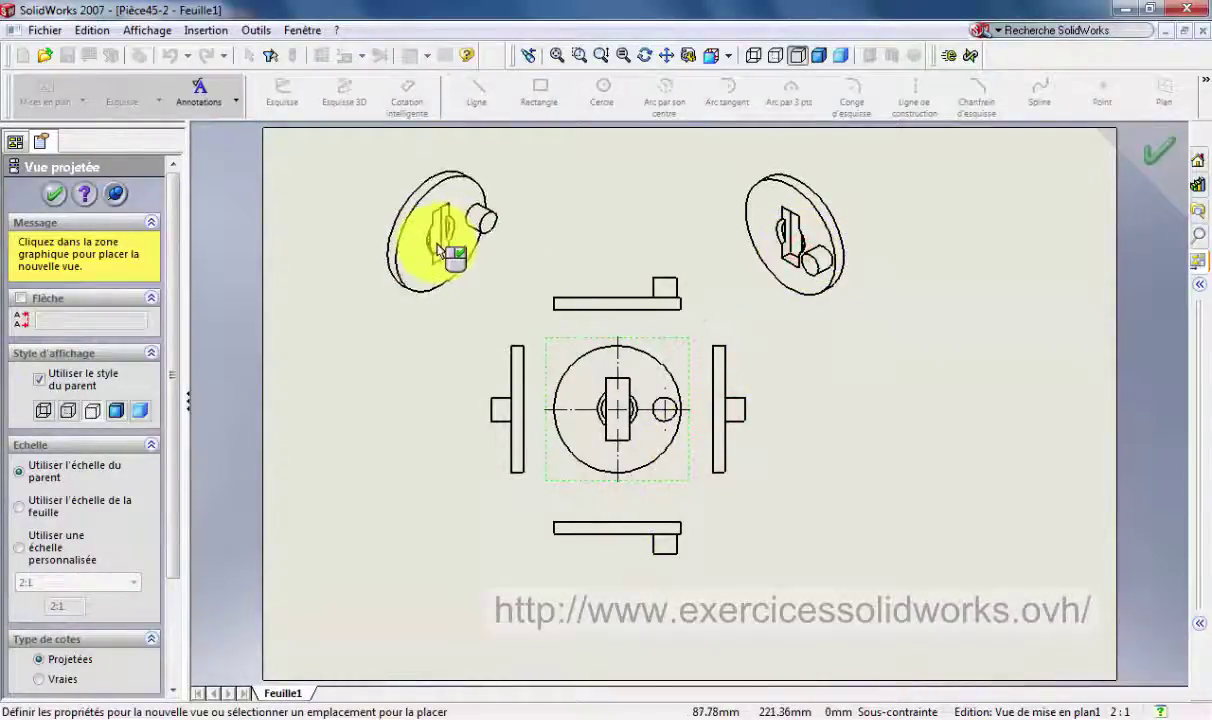
left_click(432, 240)
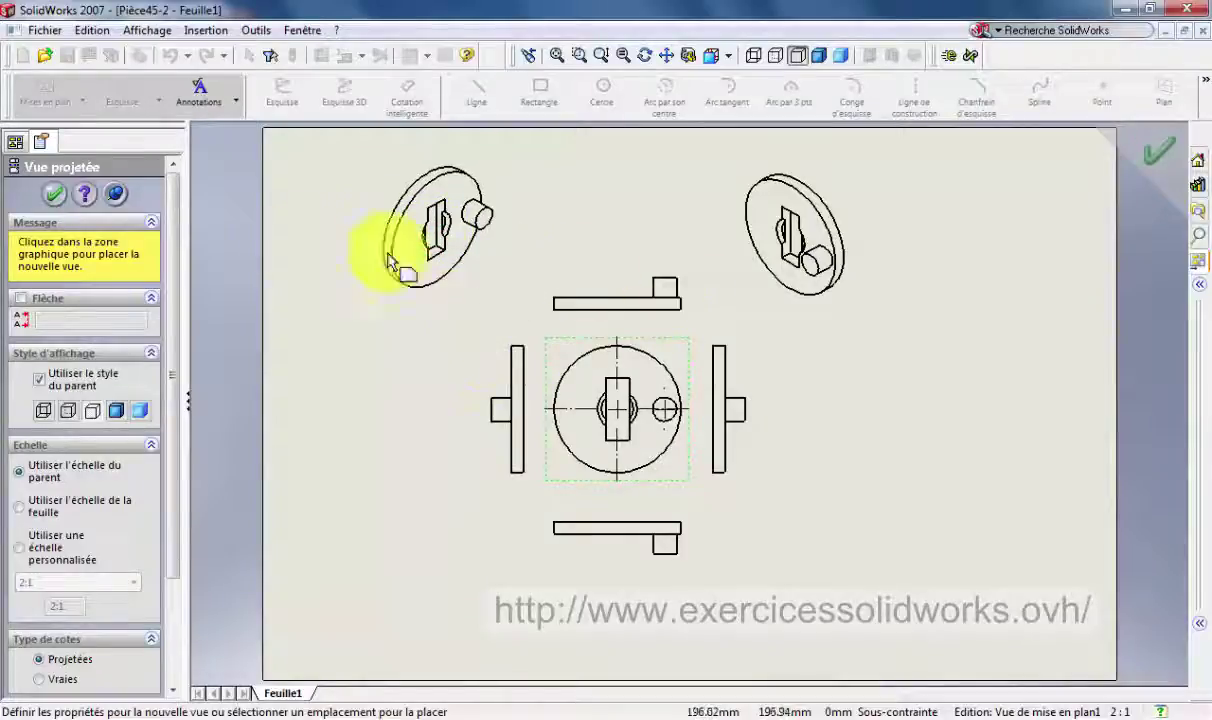
left_click(116, 410)
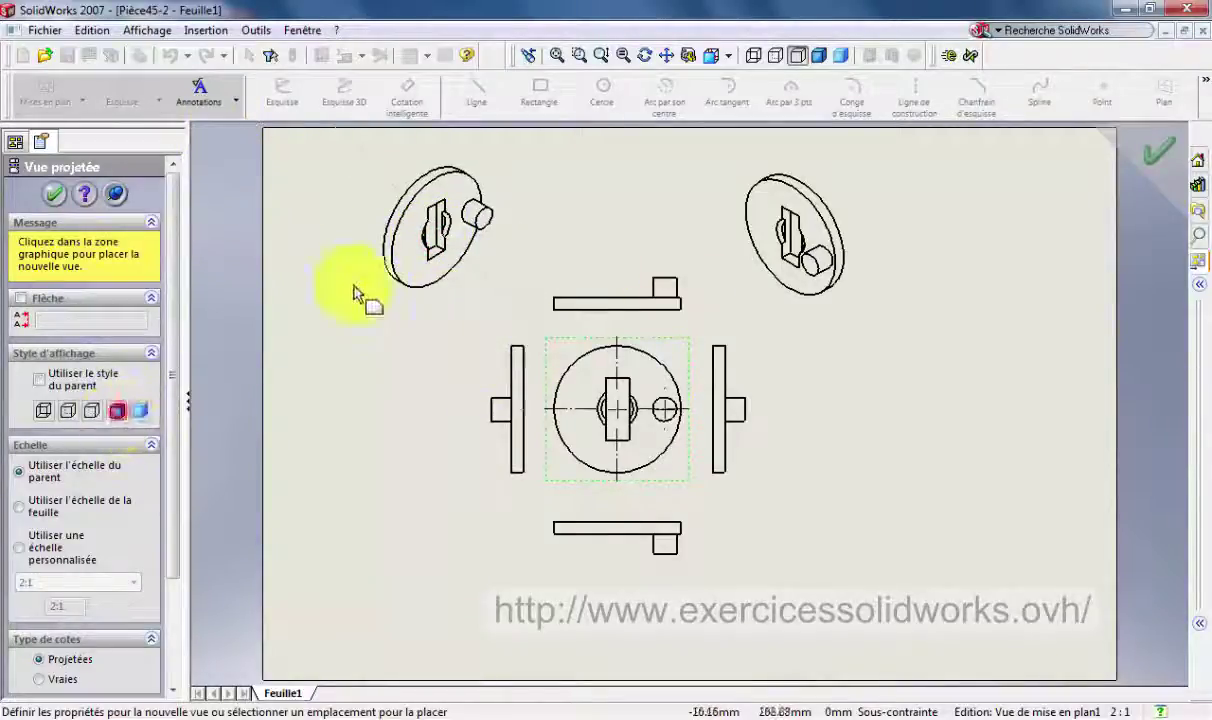
left_click(407, 268)
left_click(116, 410)
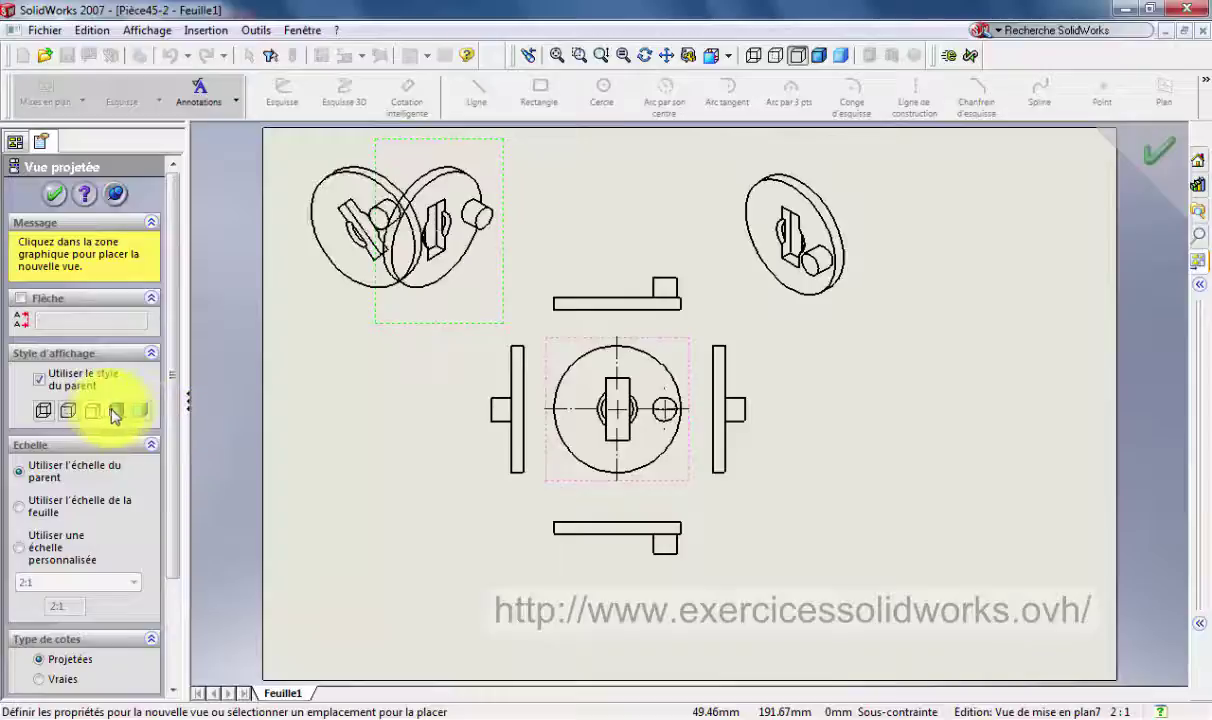
left_click(55, 194)
- Shade the top-left isometric view and show the front view's hidden edges as dashed lines
left_click(425, 262)
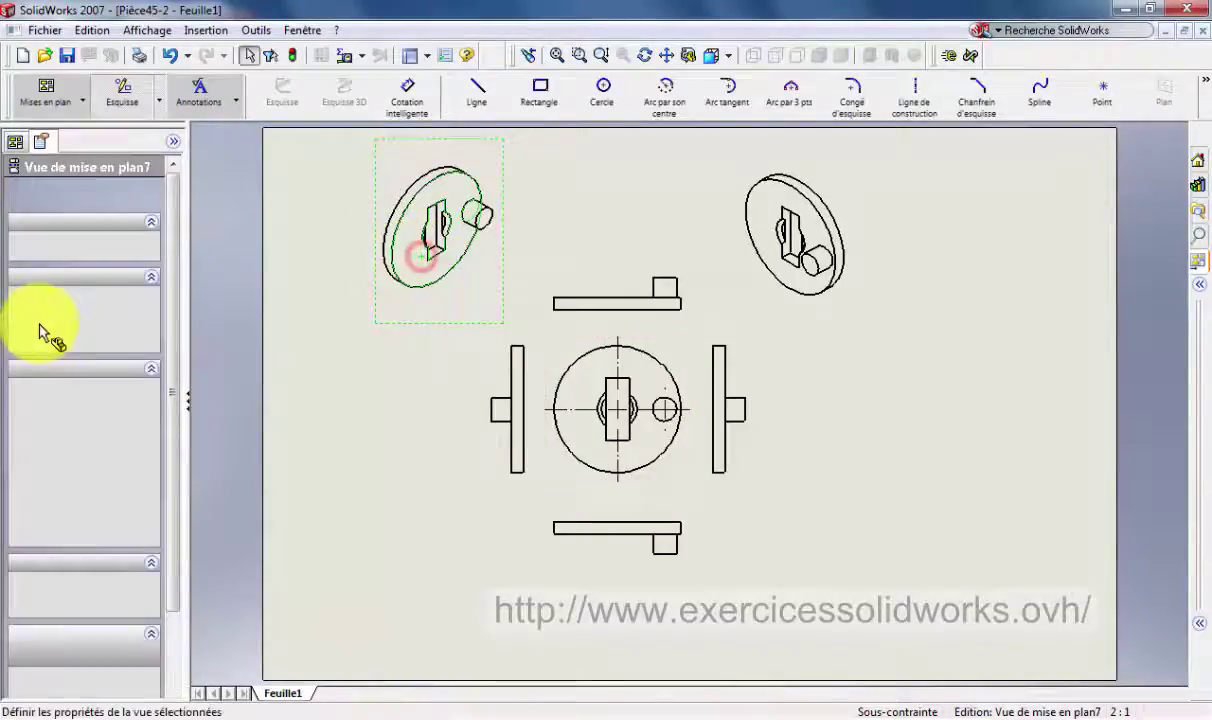
left_click(113, 337)
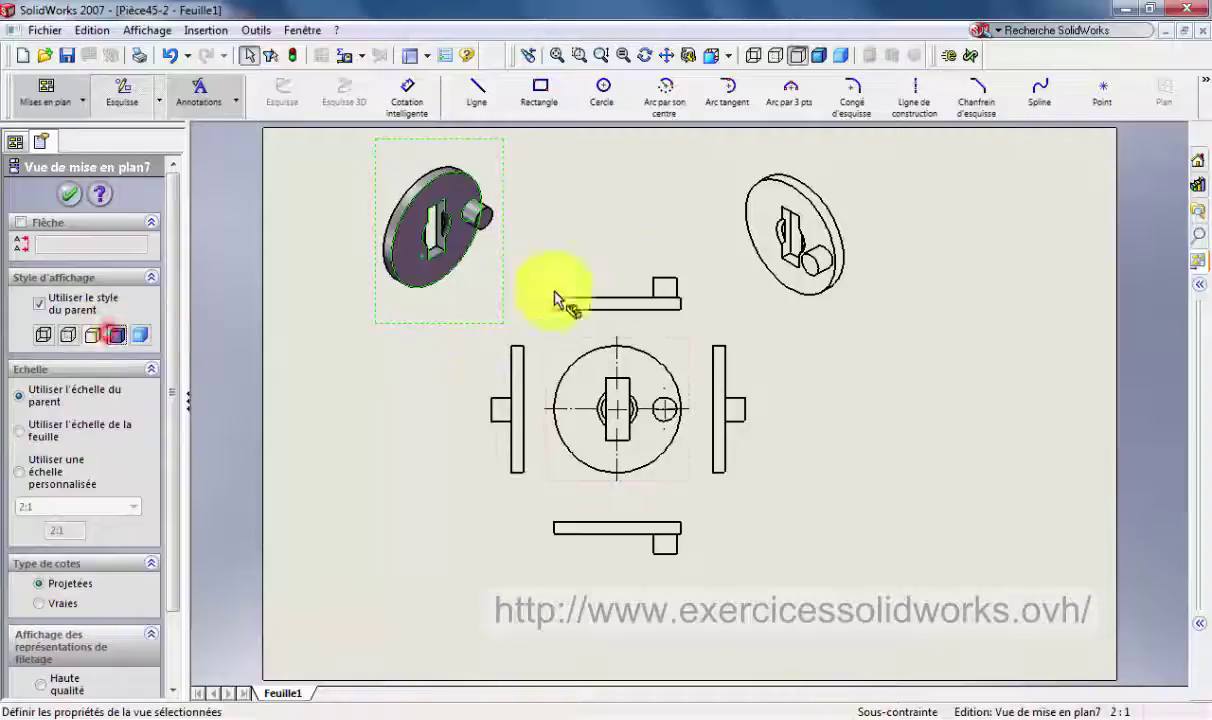
left_click(784, 262)
left_click(817, 468)
left_click(660, 455)
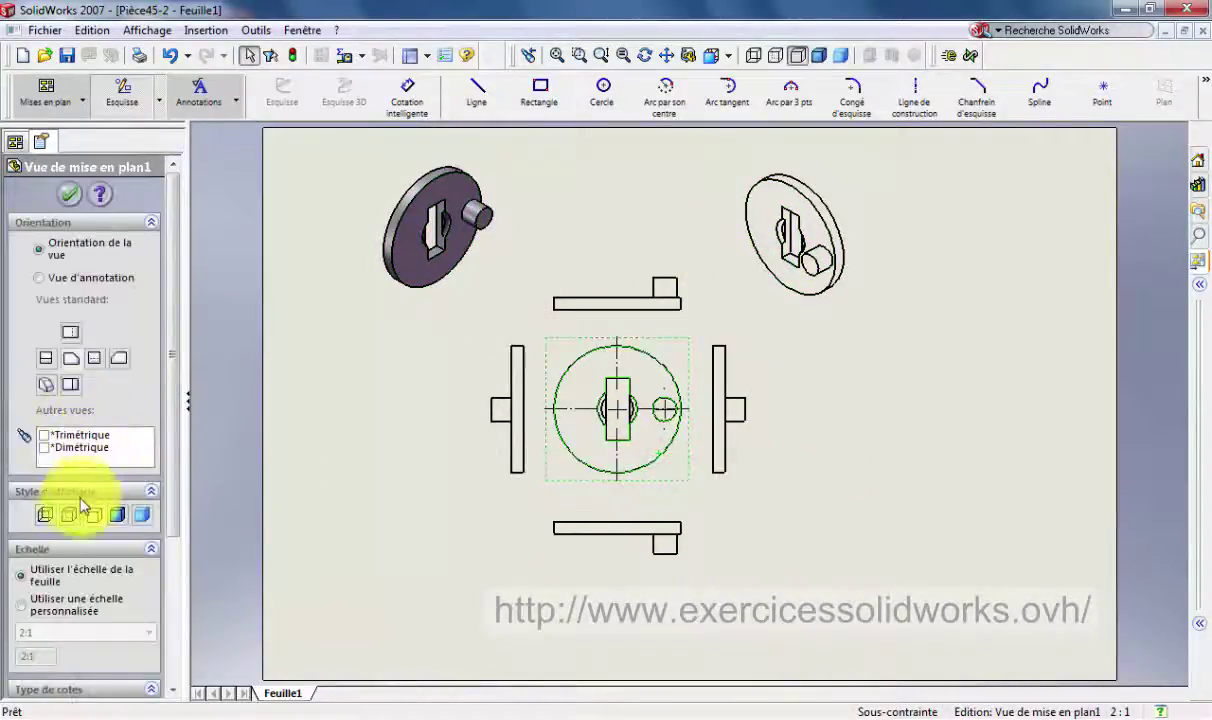
left_click(69, 514)
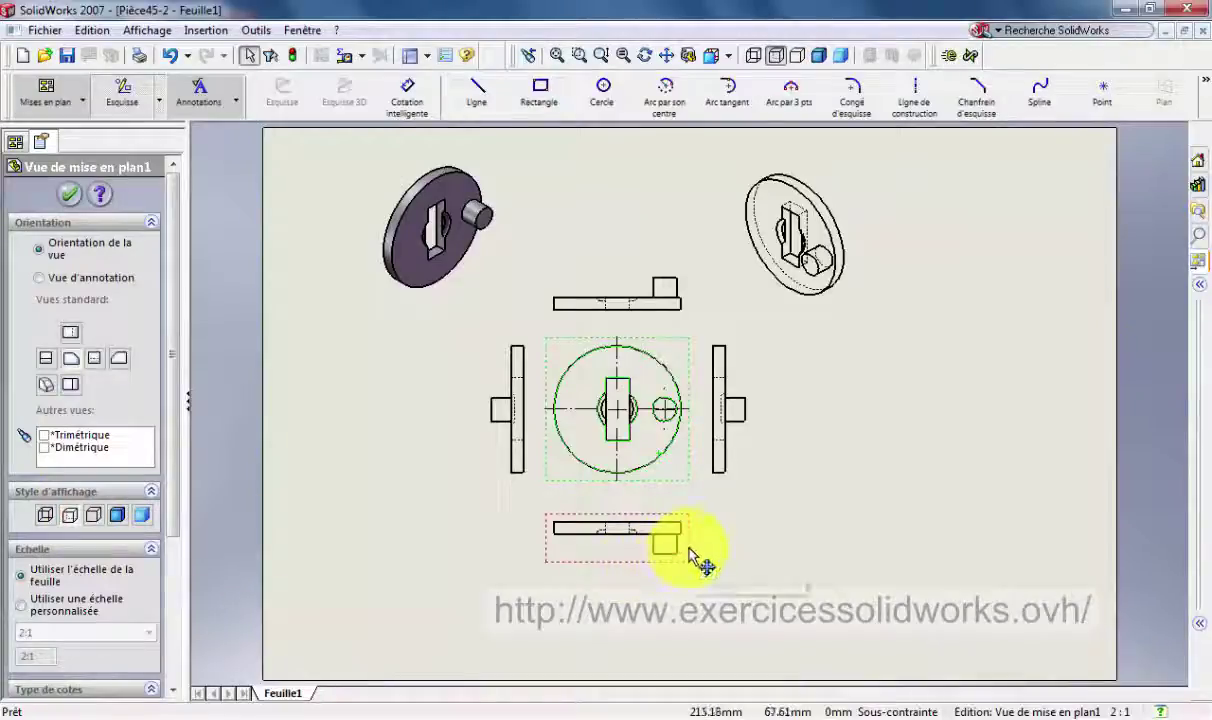
- Zoom in and draw a vertical line through the front view's disc centre, past both rims
scroll(668, 379, "down", 2)
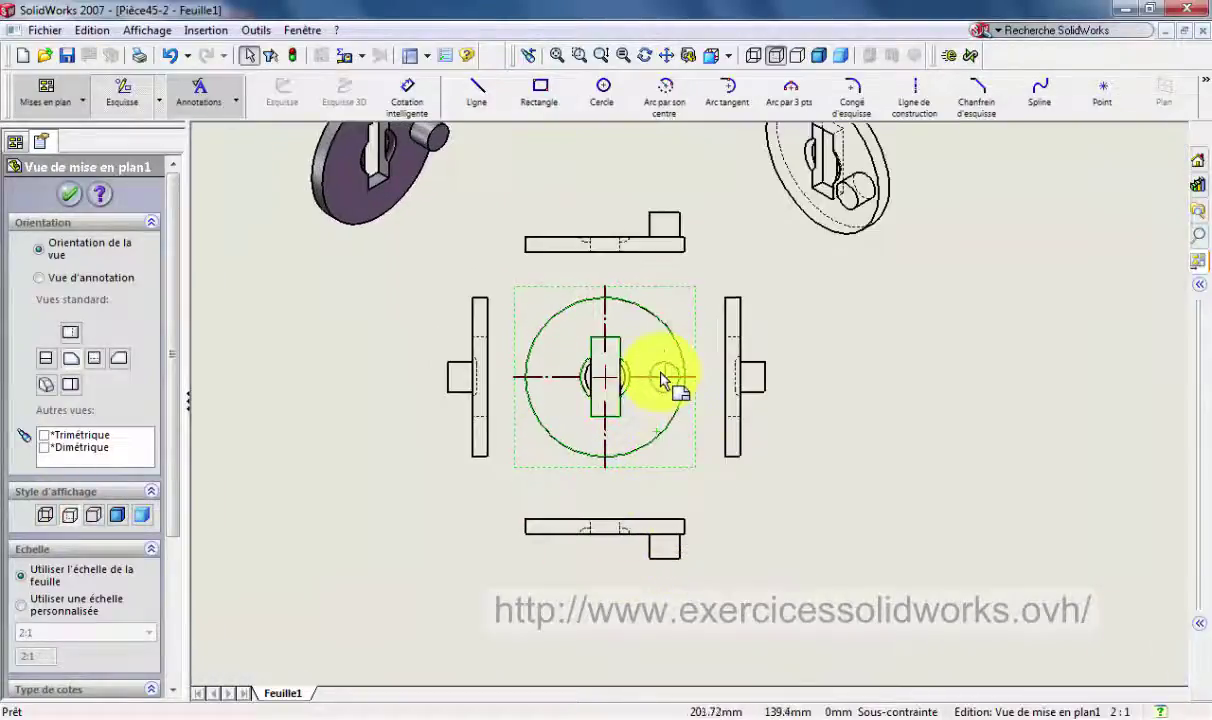
scroll(609, 346, "down", 2)
scroll(617, 362, "down", 2)
scroll(617, 362, "down", 2)
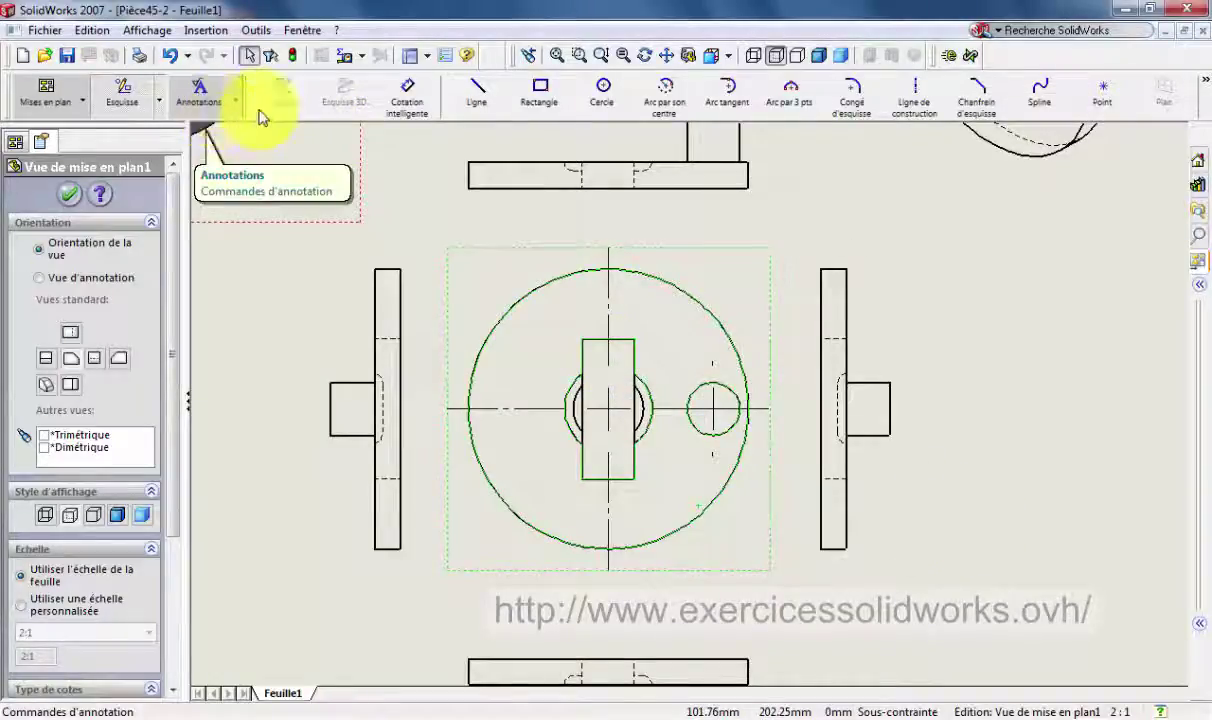
left_click(478, 96)
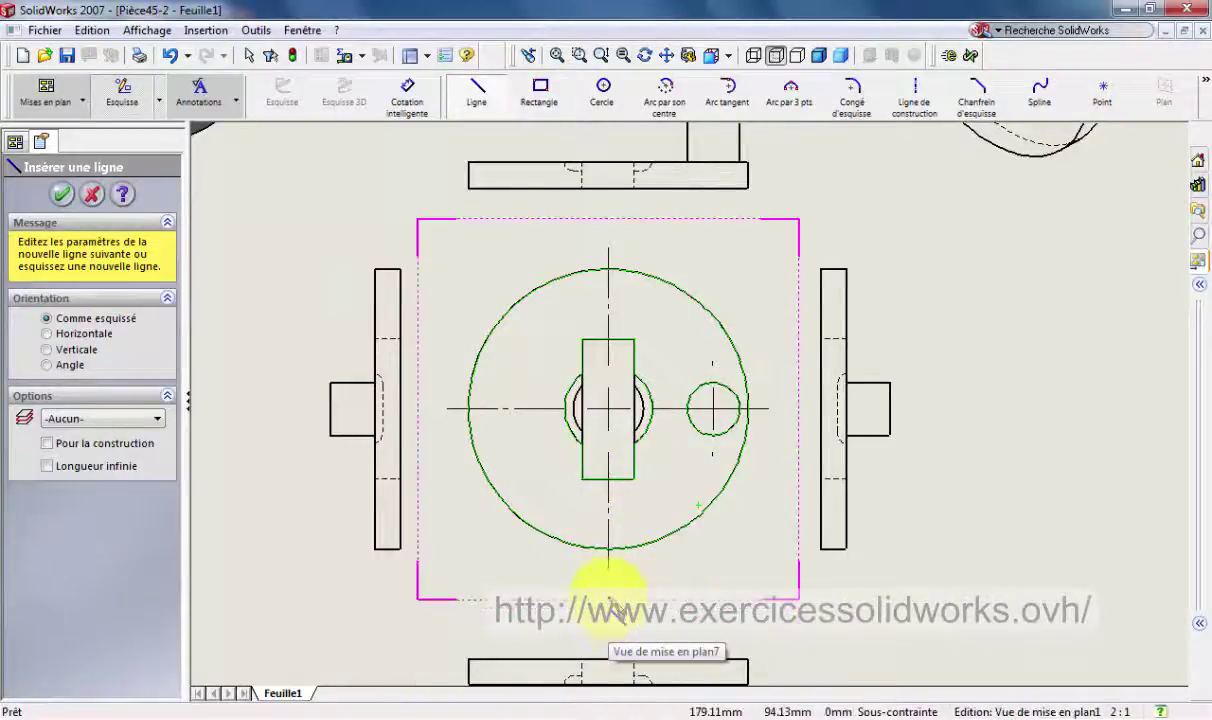
left_click(612, 605)
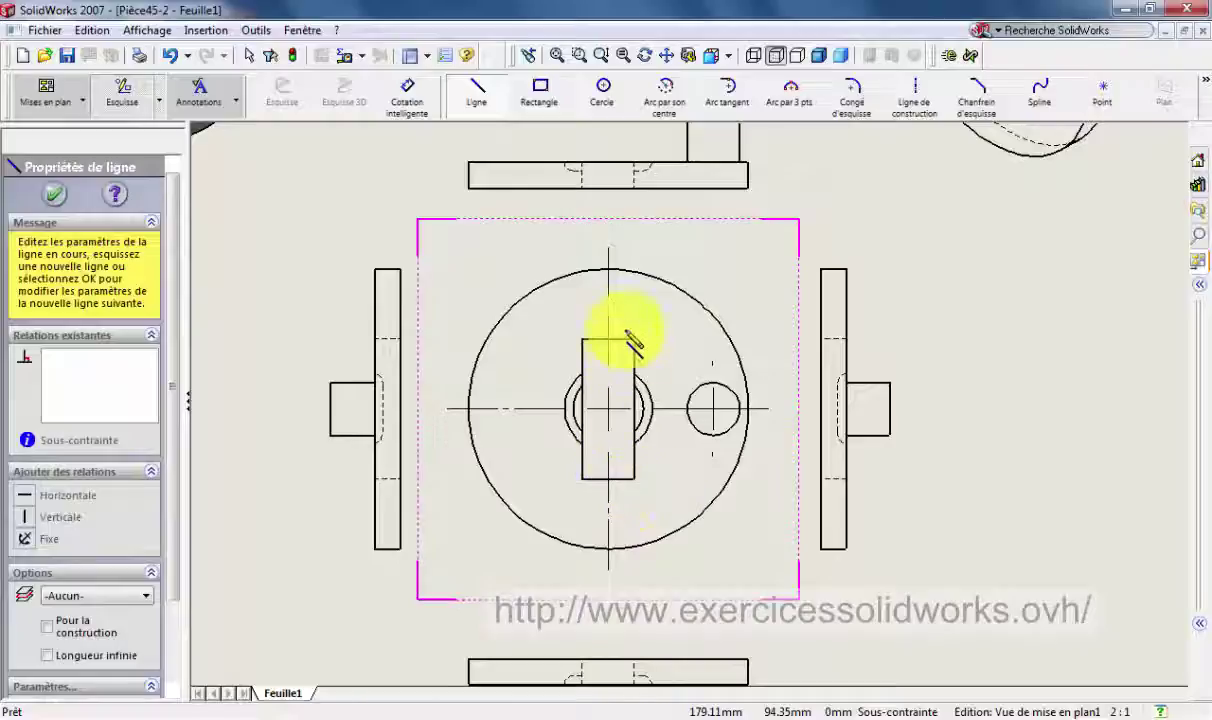
left_click(611, 269)
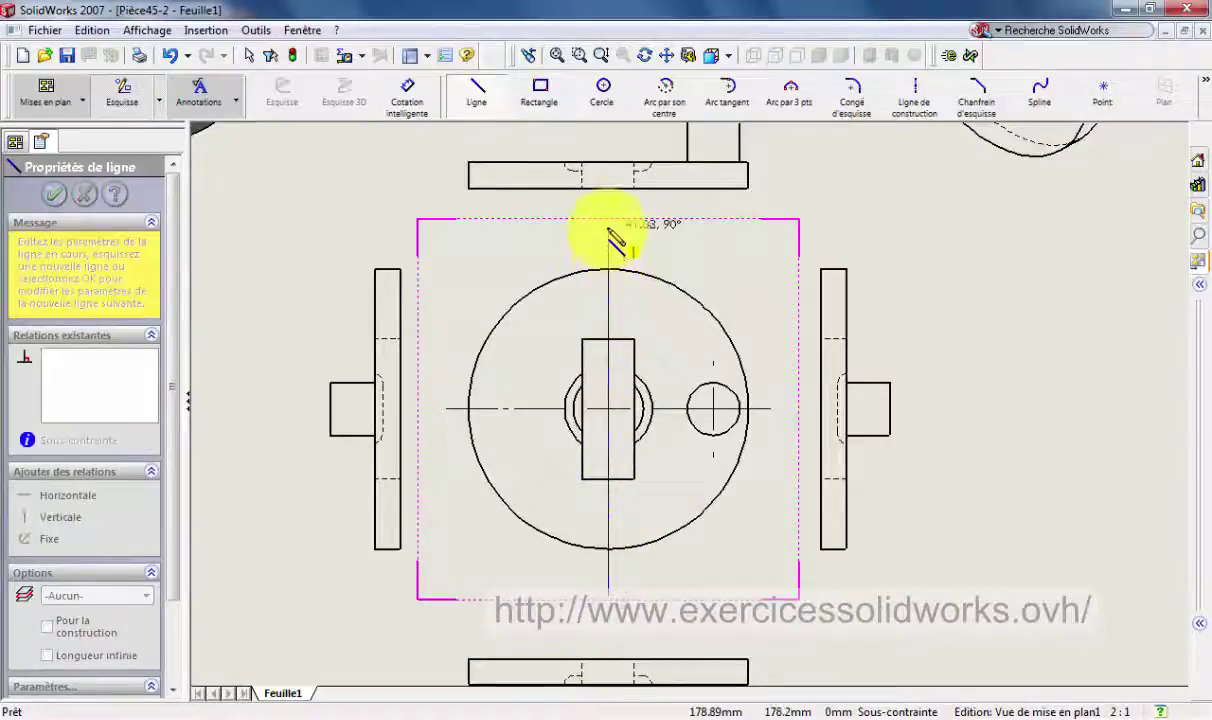
left_click(607, 227)
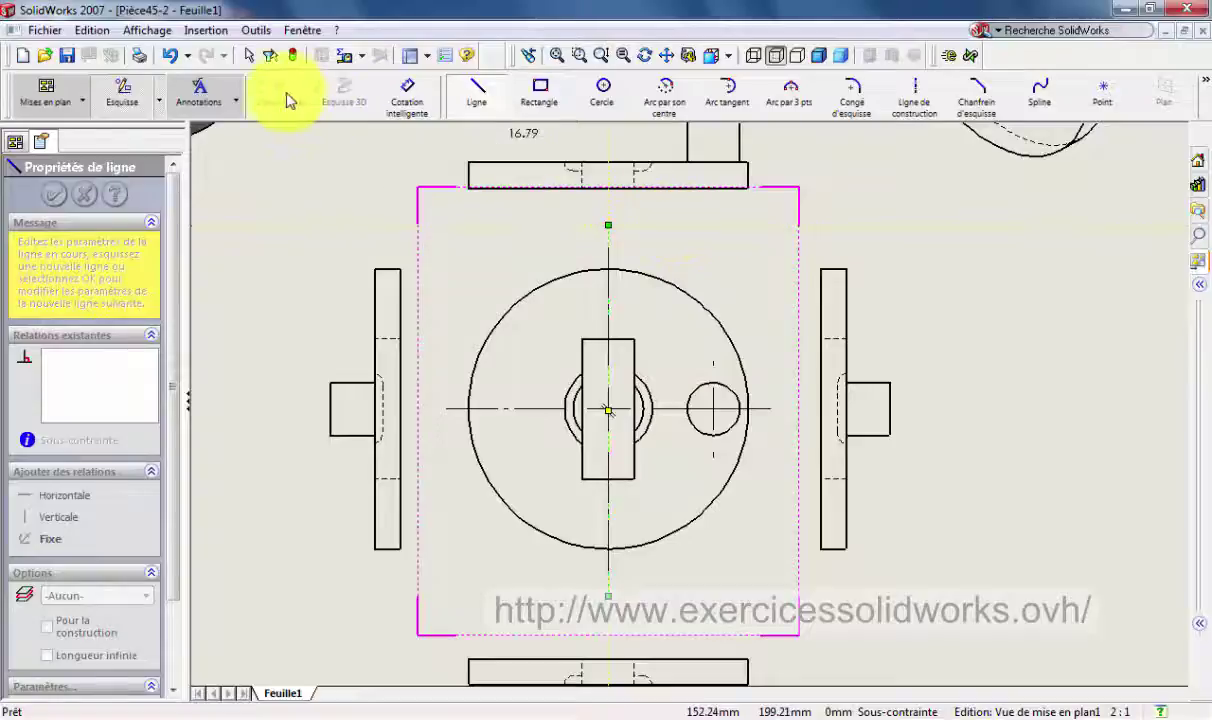
- Create section A-A from the vertical line and place COUPE A-A right of the side view
left_click(50, 103)
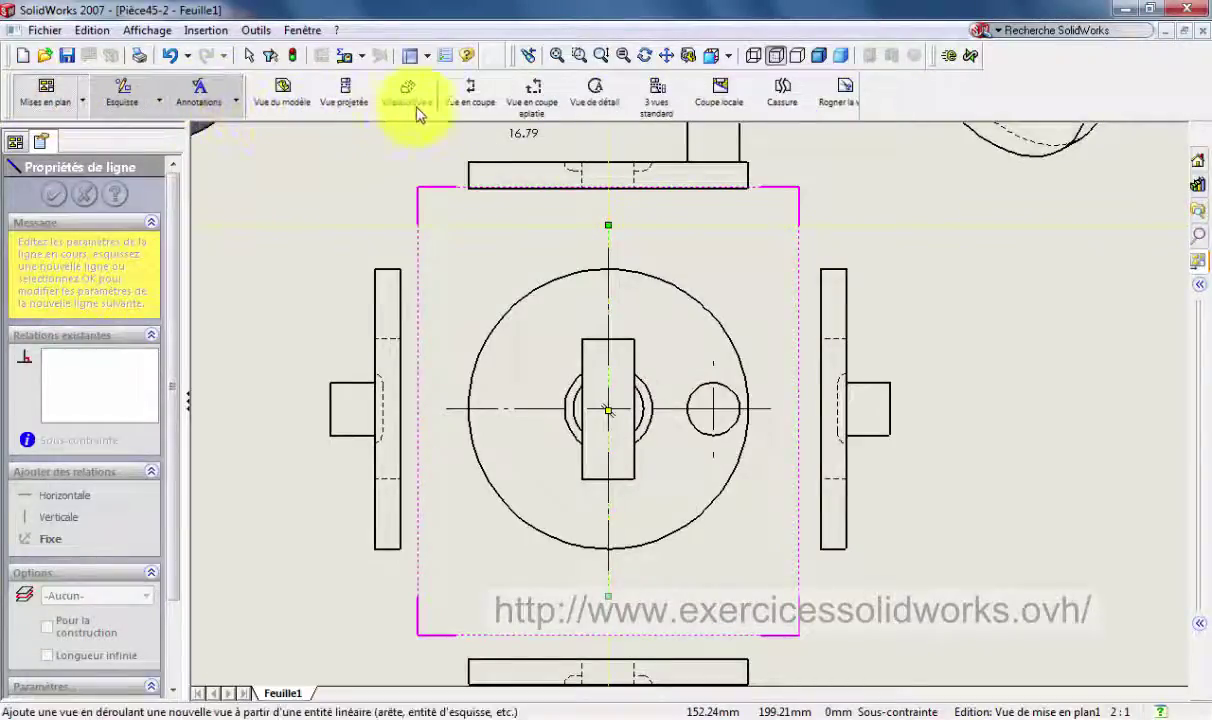
left_click(465, 95)
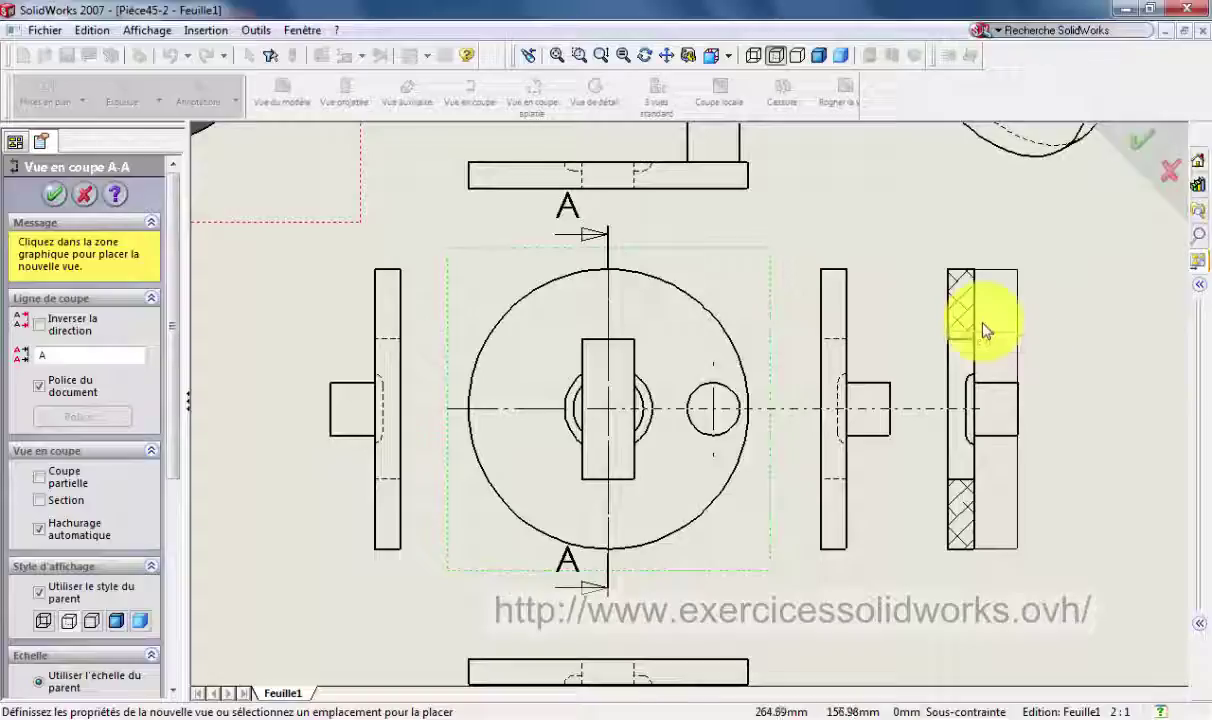
left_click(976, 338)
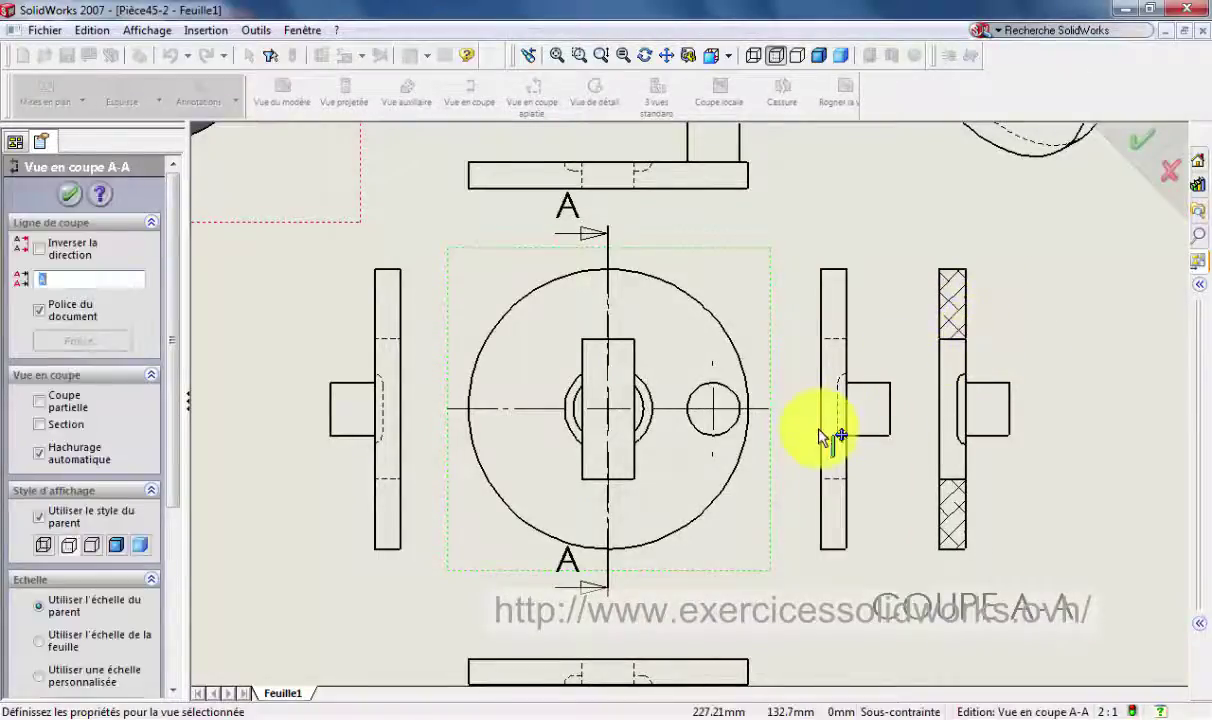
scroll(575, 437, "down", 1)
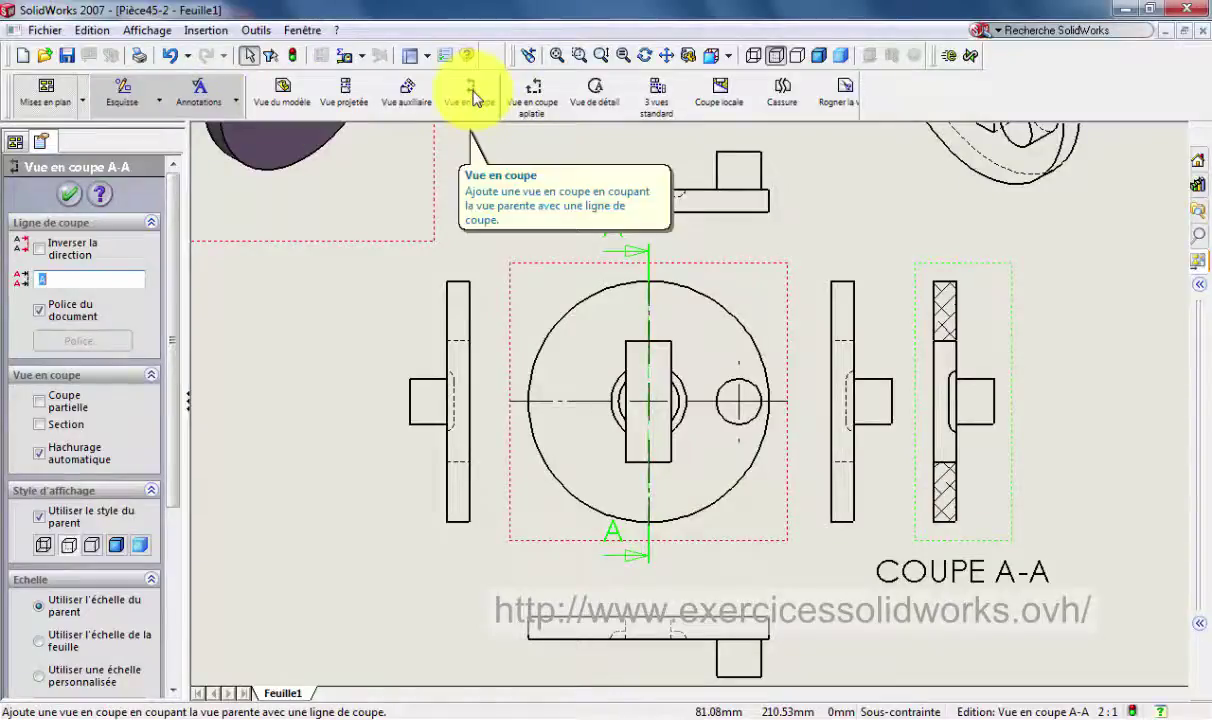
- Start a second section view, sketch a stray line, and cancel it with Escape
left_click(472, 95)
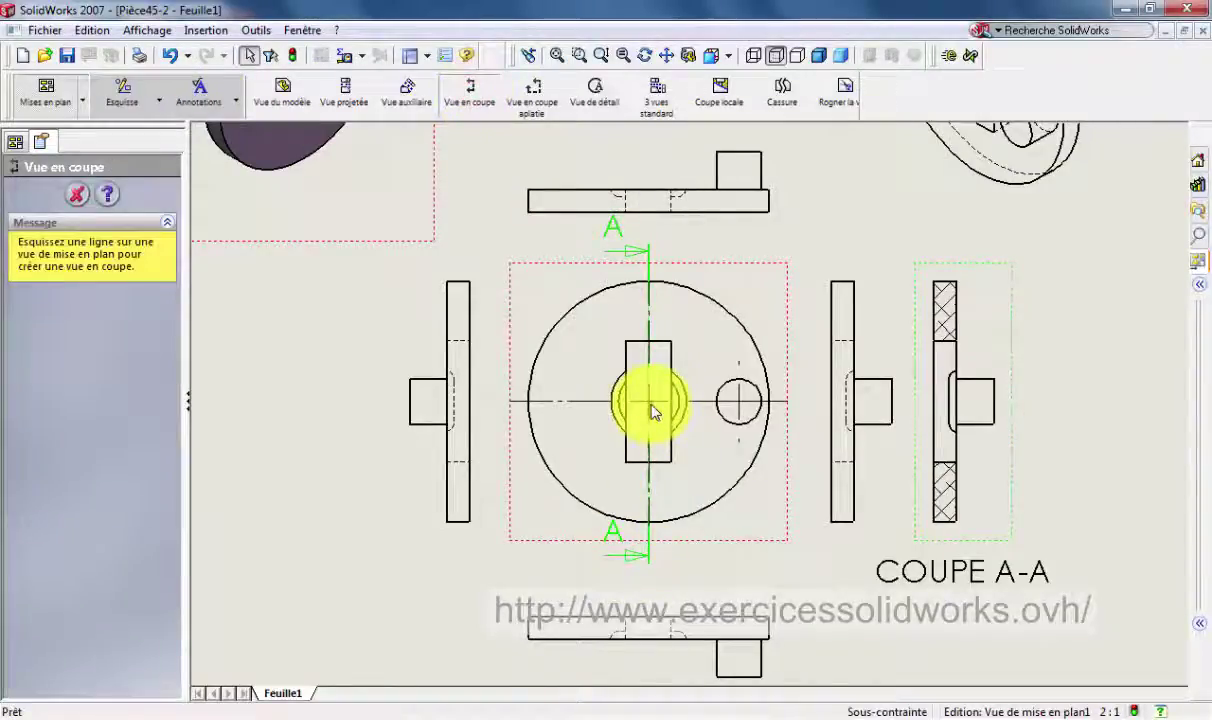
left_click(648, 401)
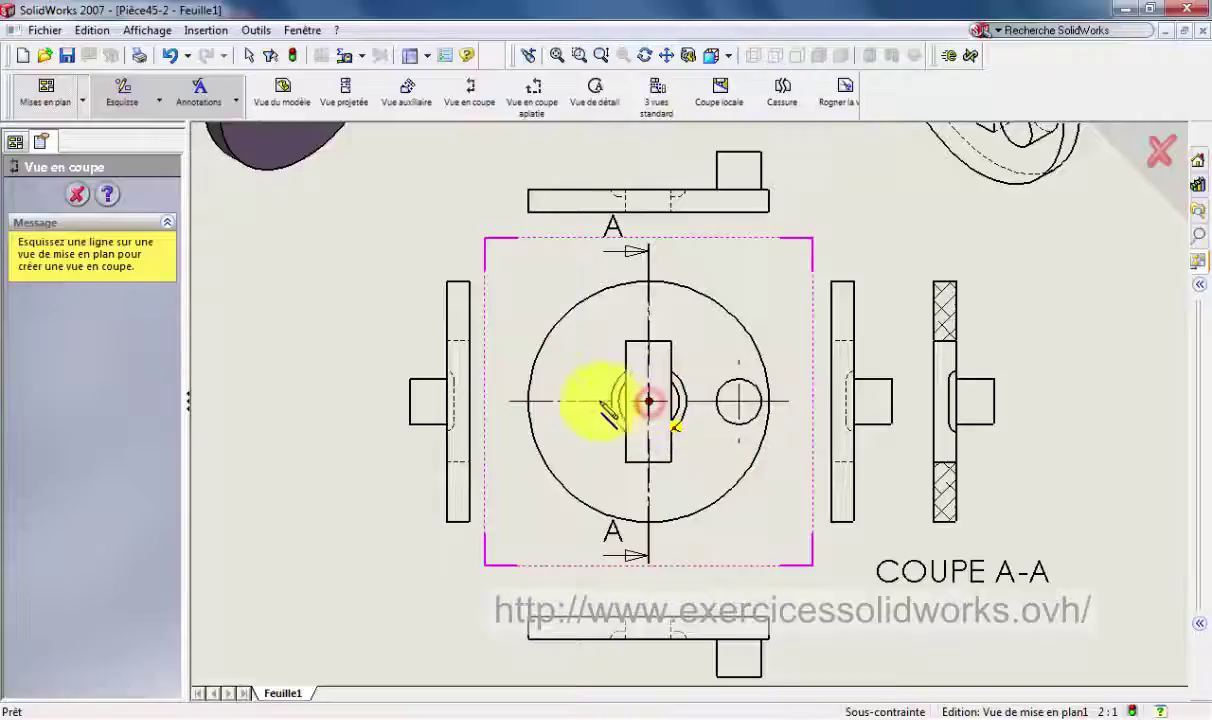
left_click(502, 409)
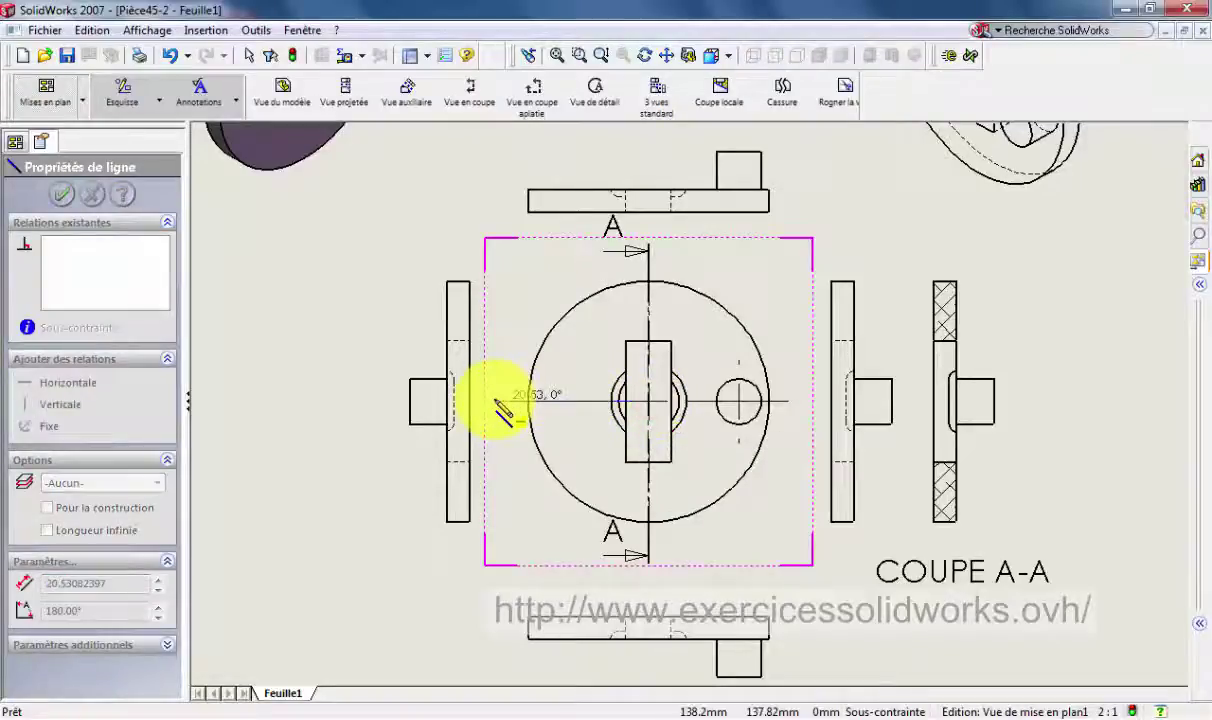
key("Escape")
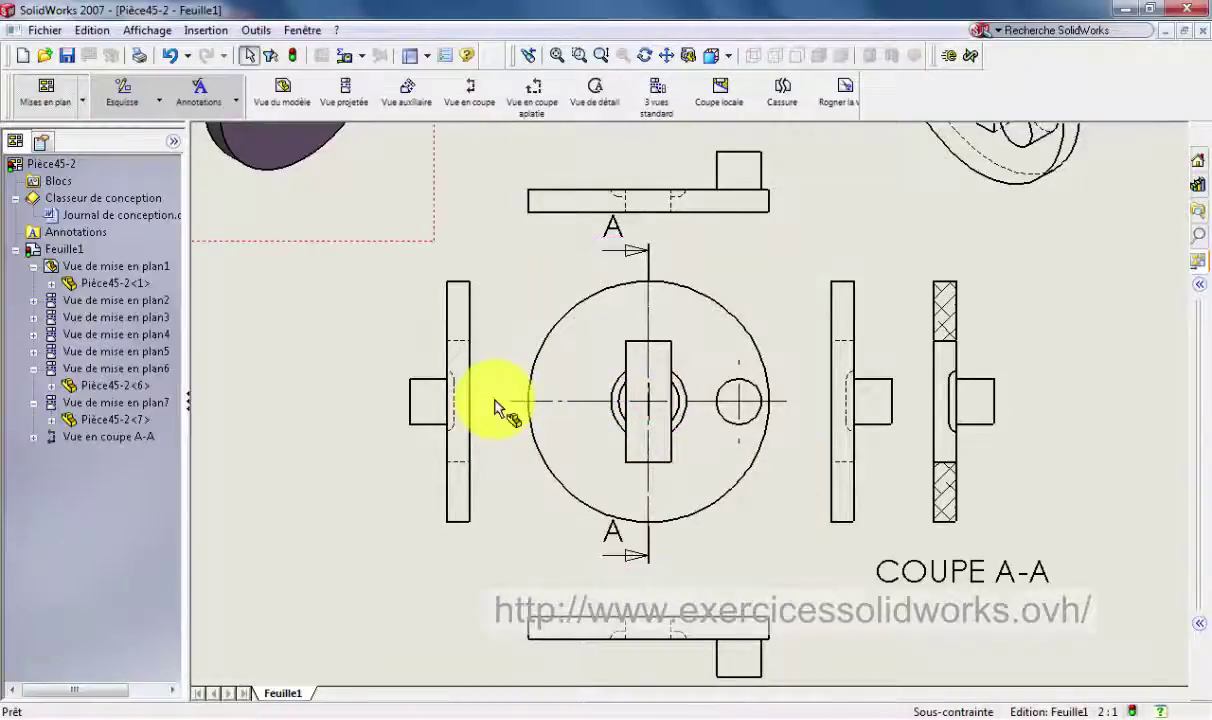
- Draw a horizontal cut line across the front view's circle to generate section B-B
left_click(468, 98)
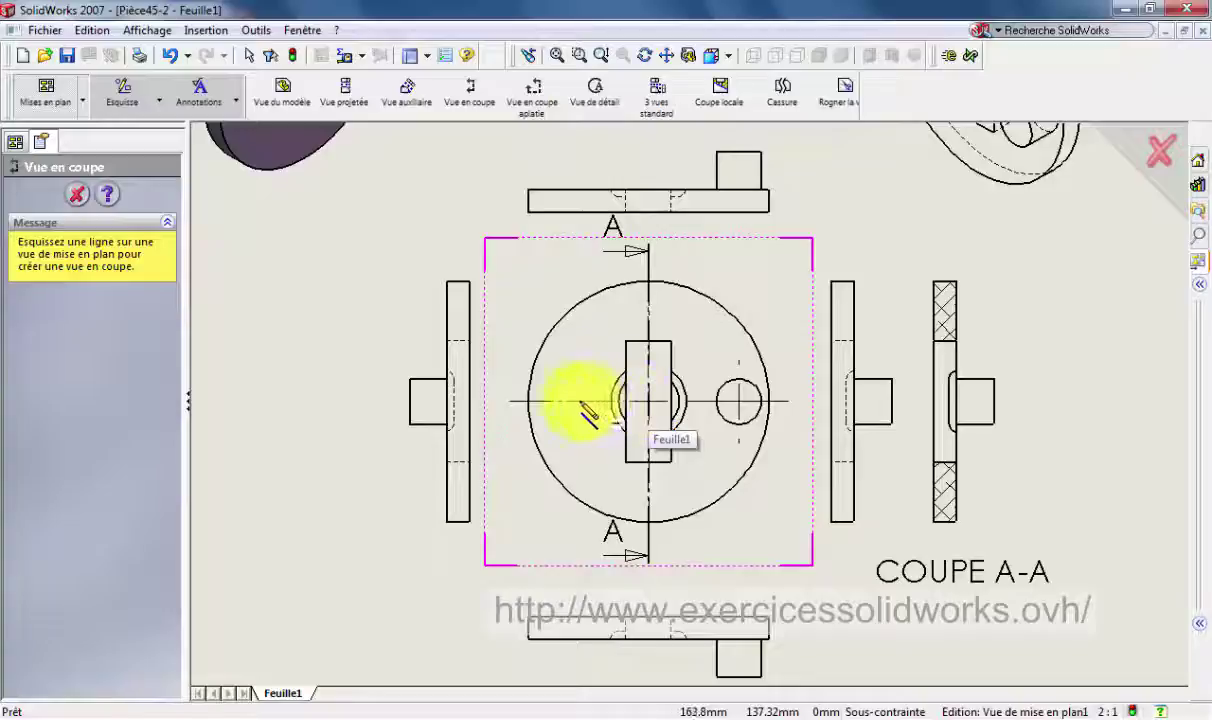
left_click(484, 402)
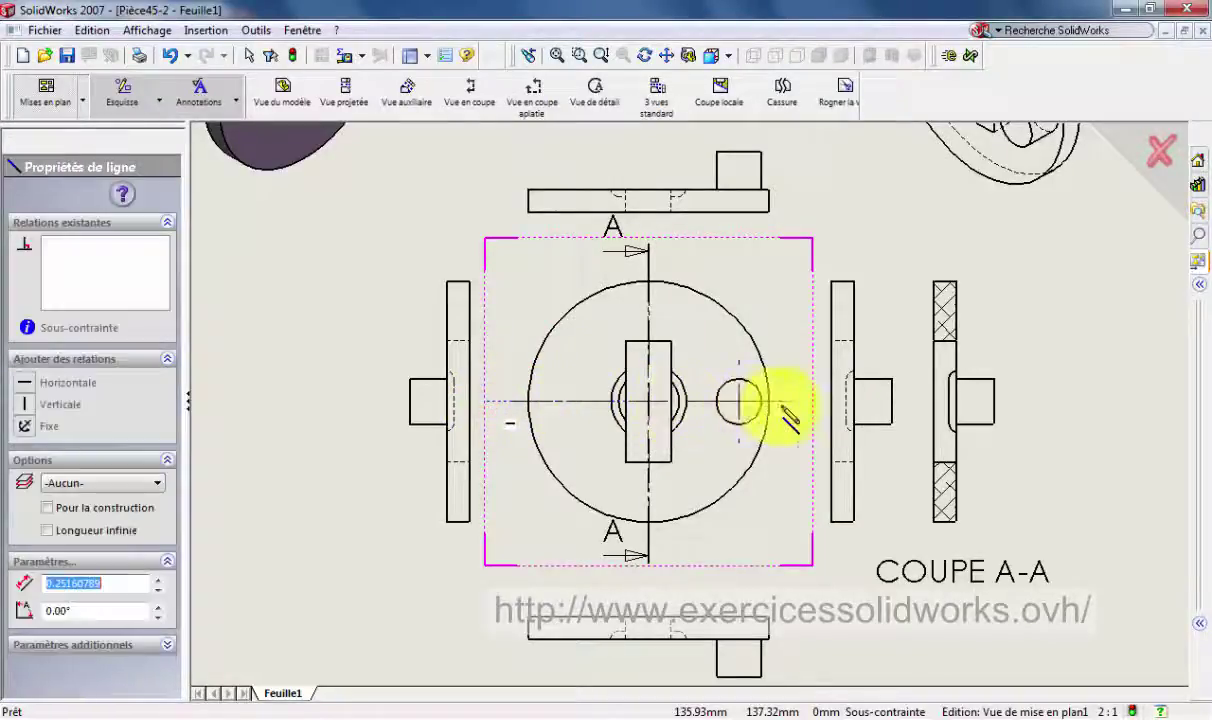
left_click(810, 403)
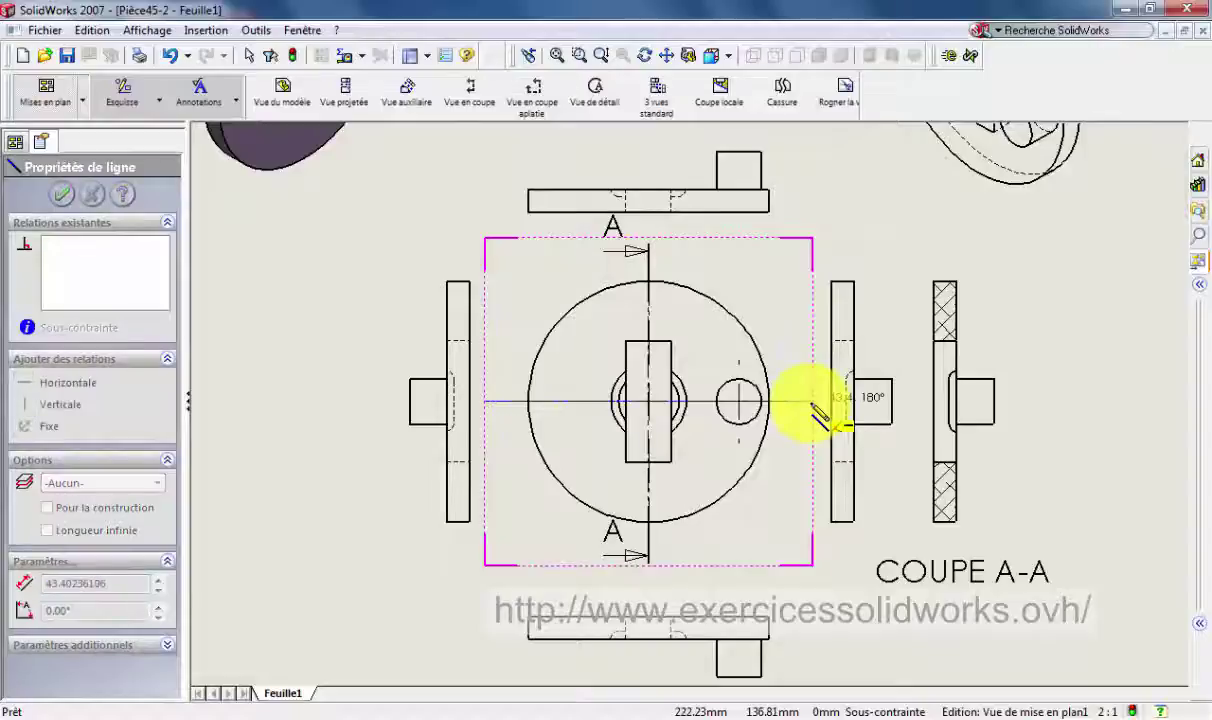
left_click(810, 403)
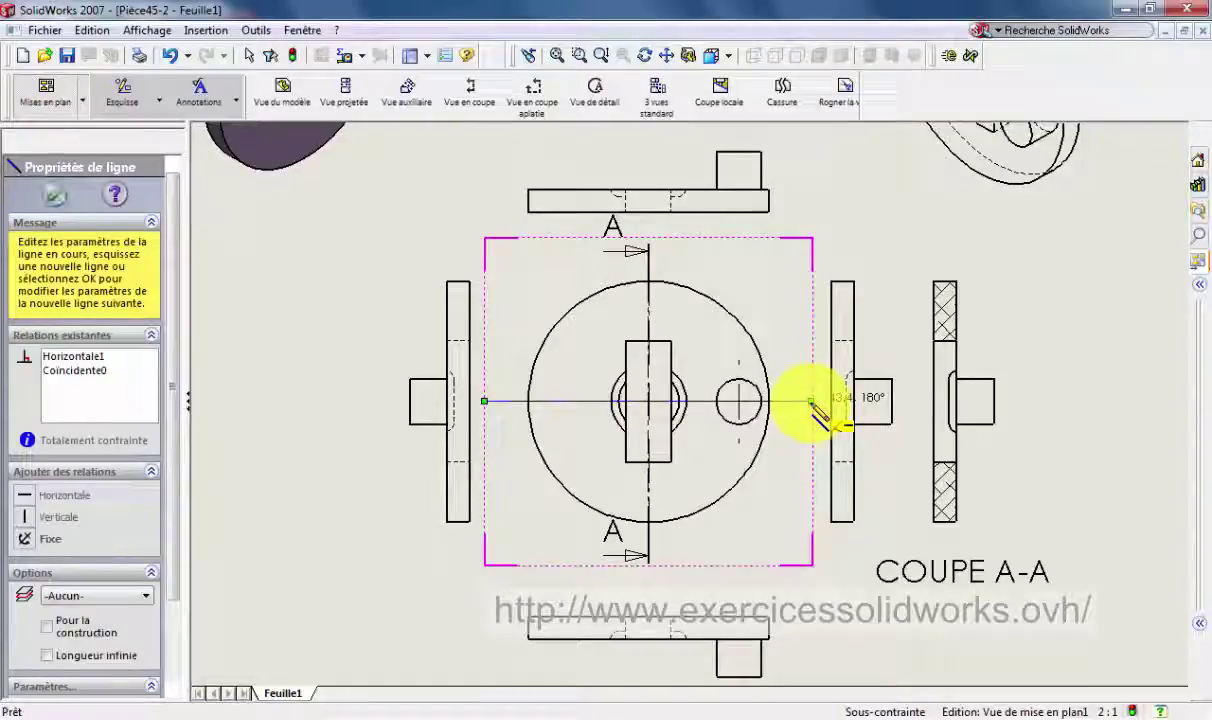
left_click(810, 403)
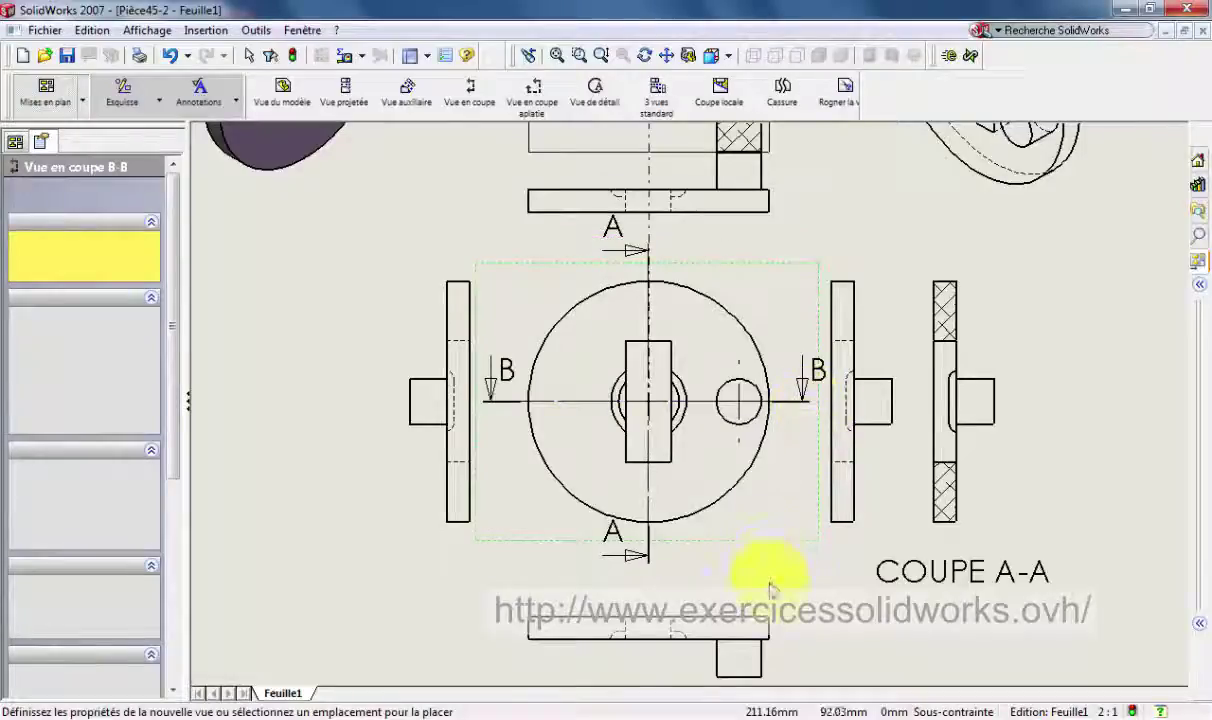
- Place the COUPE B-B section view below the front views and confirm it
key("z")
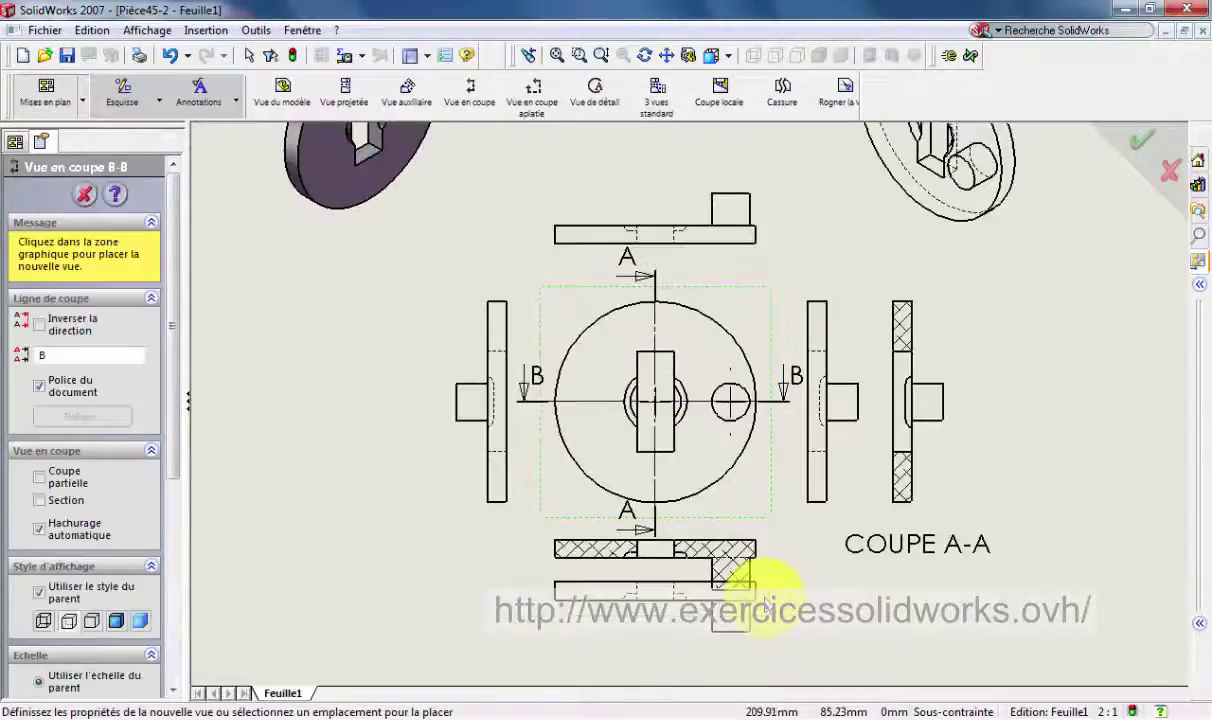
key("z")
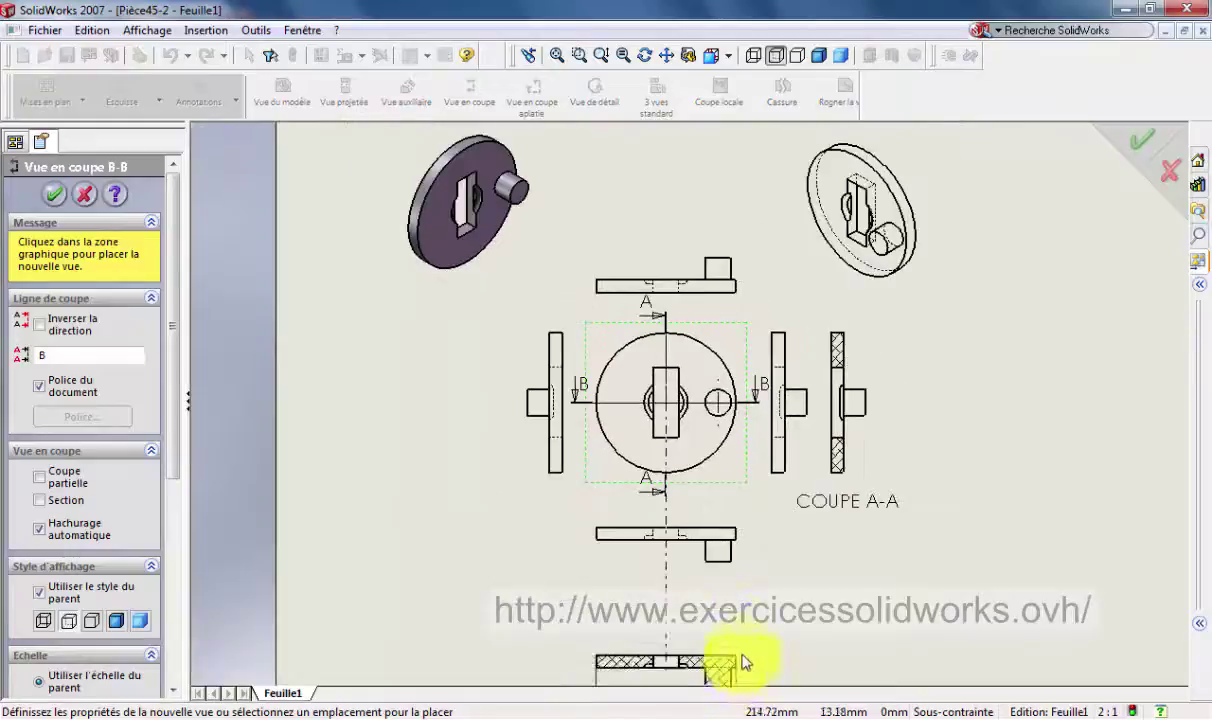
left_click(735, 598)
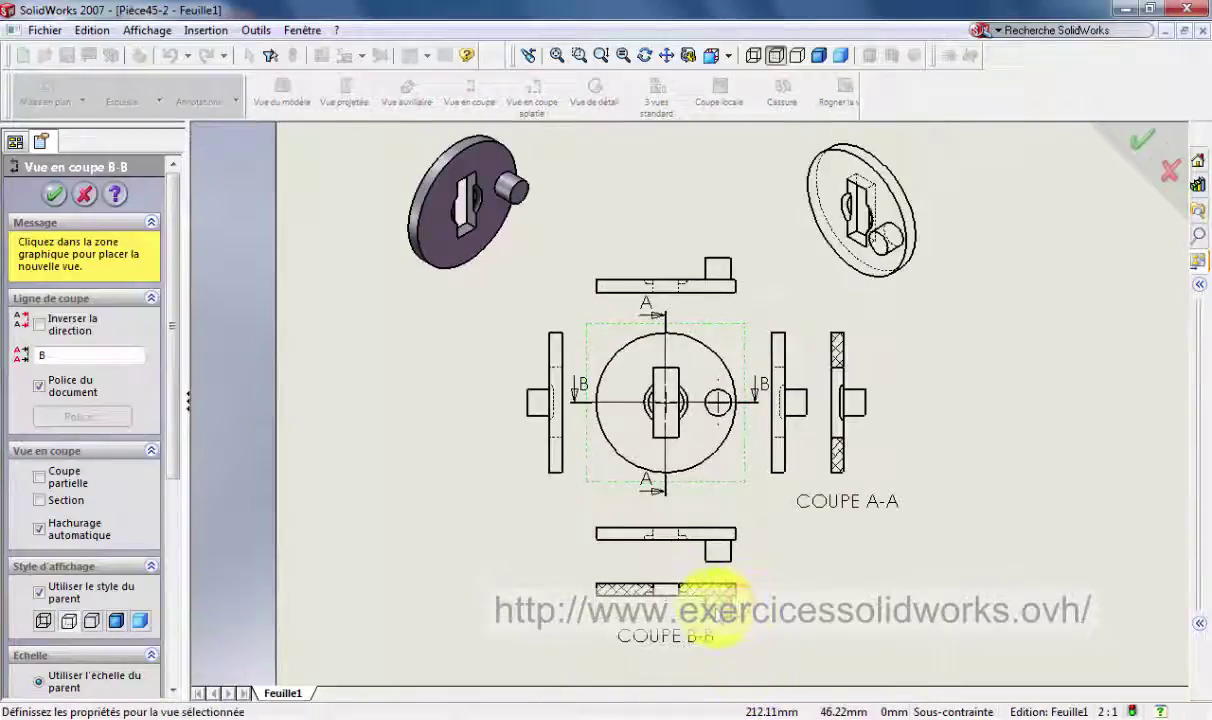
left_click(68, 193)
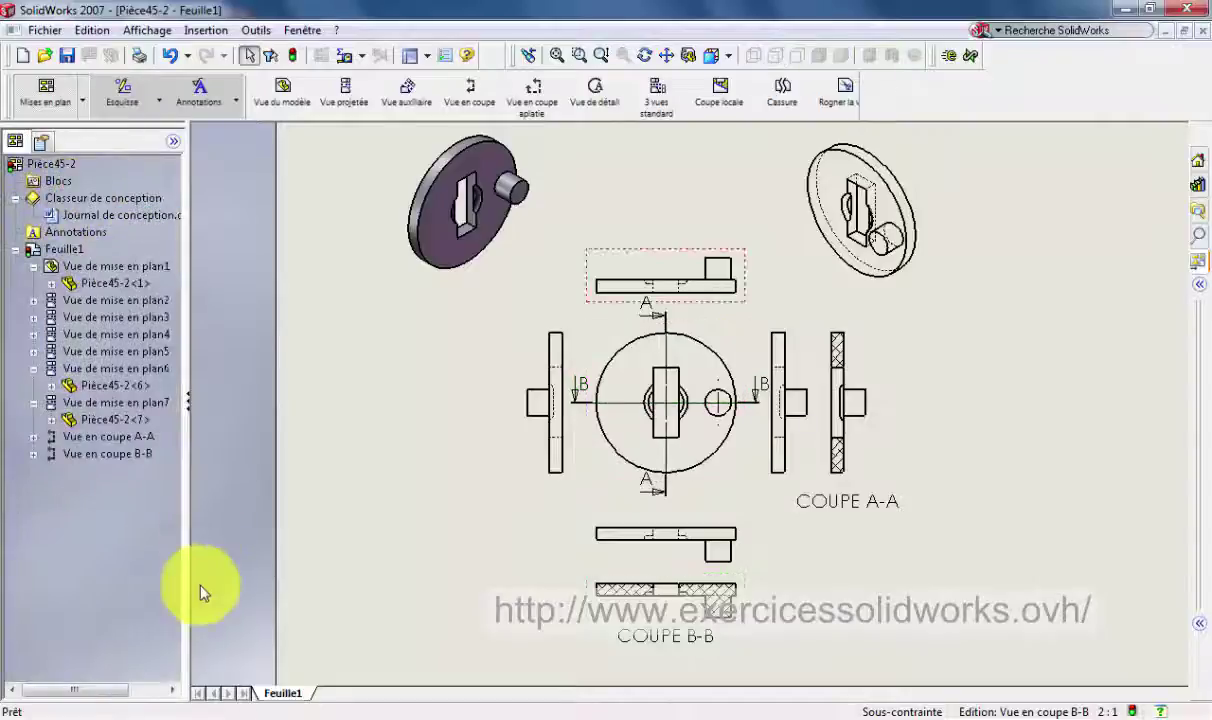
scroll(825, 506, "down", 1)
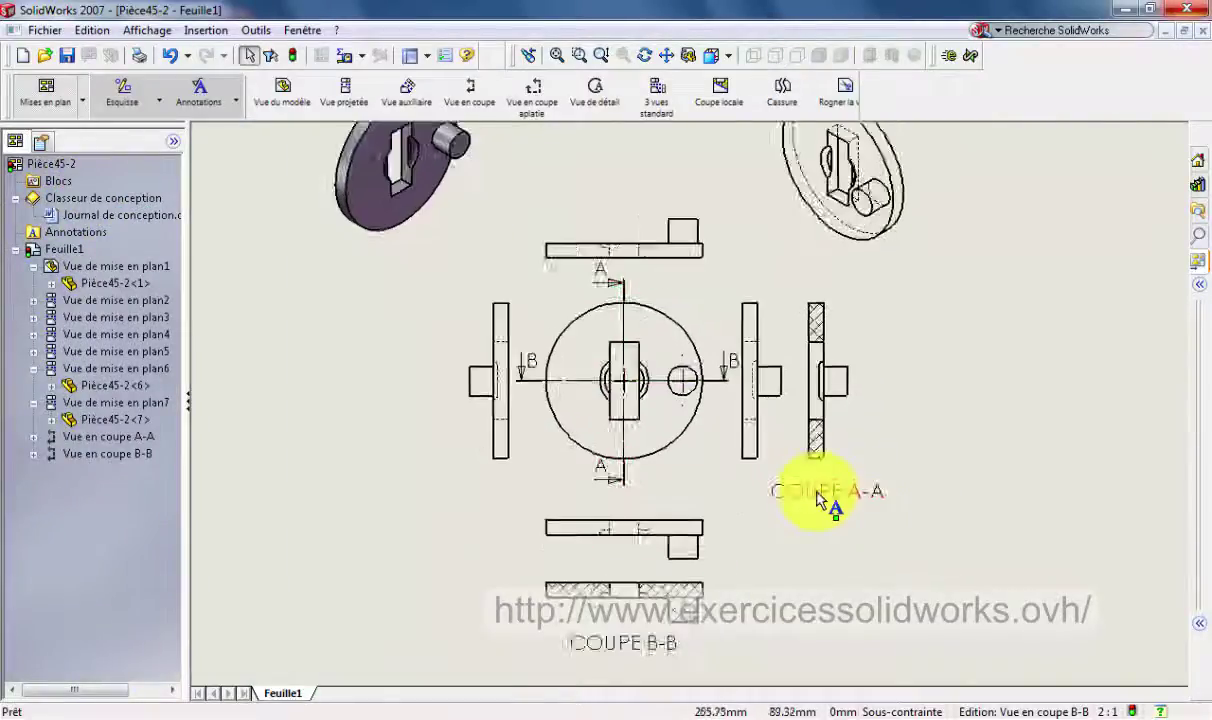
scroll(826, 490, "down", 1)
scroll(963, 416, "down", 1)
scroll(870, 411, "down", 2)
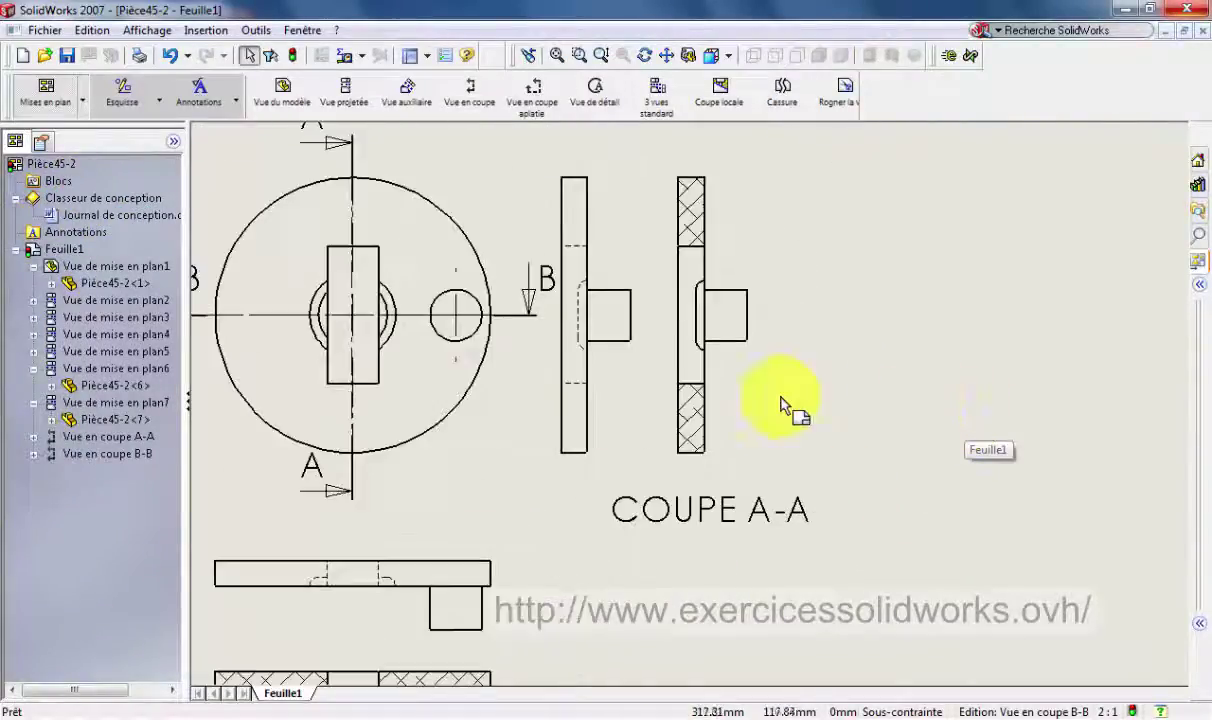
scroll(690, 398, "down", 2)
scroll(740, 230, "down", 1)
scroll(730, 253, "down", 1)
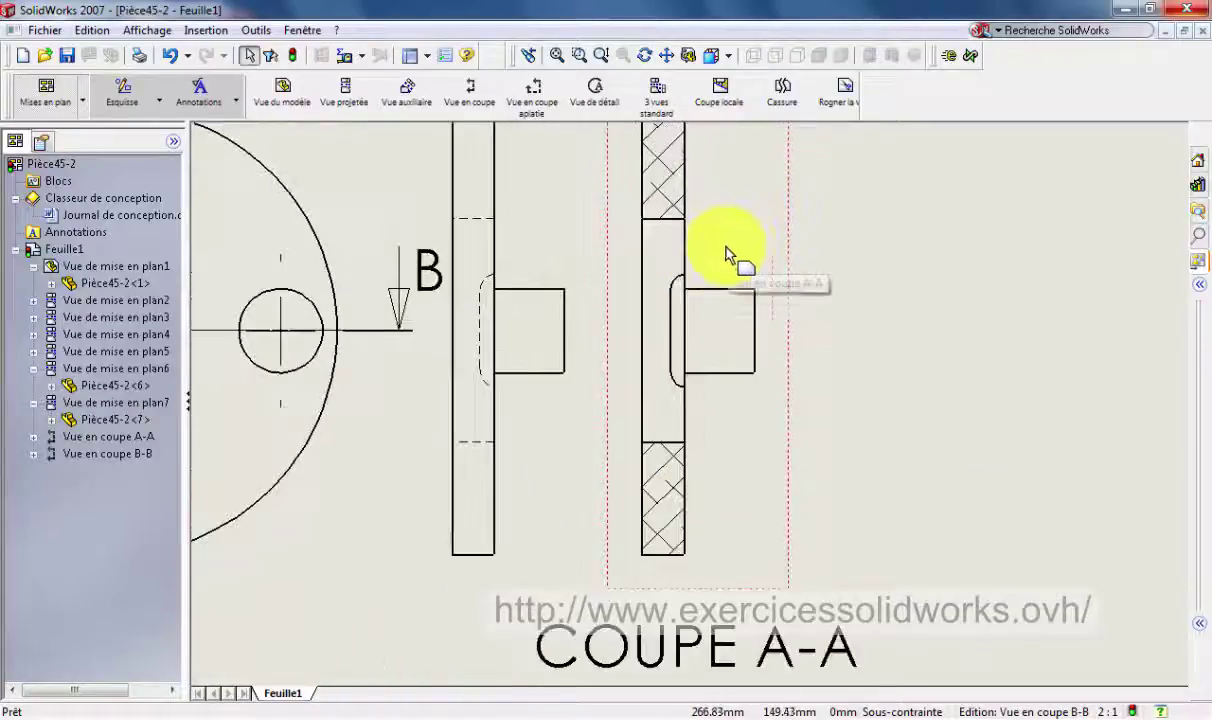
scroll(750, 330, "up", 1)
scroll(760, 360, "up", 2)
scroll(770, 330, "up", 2)
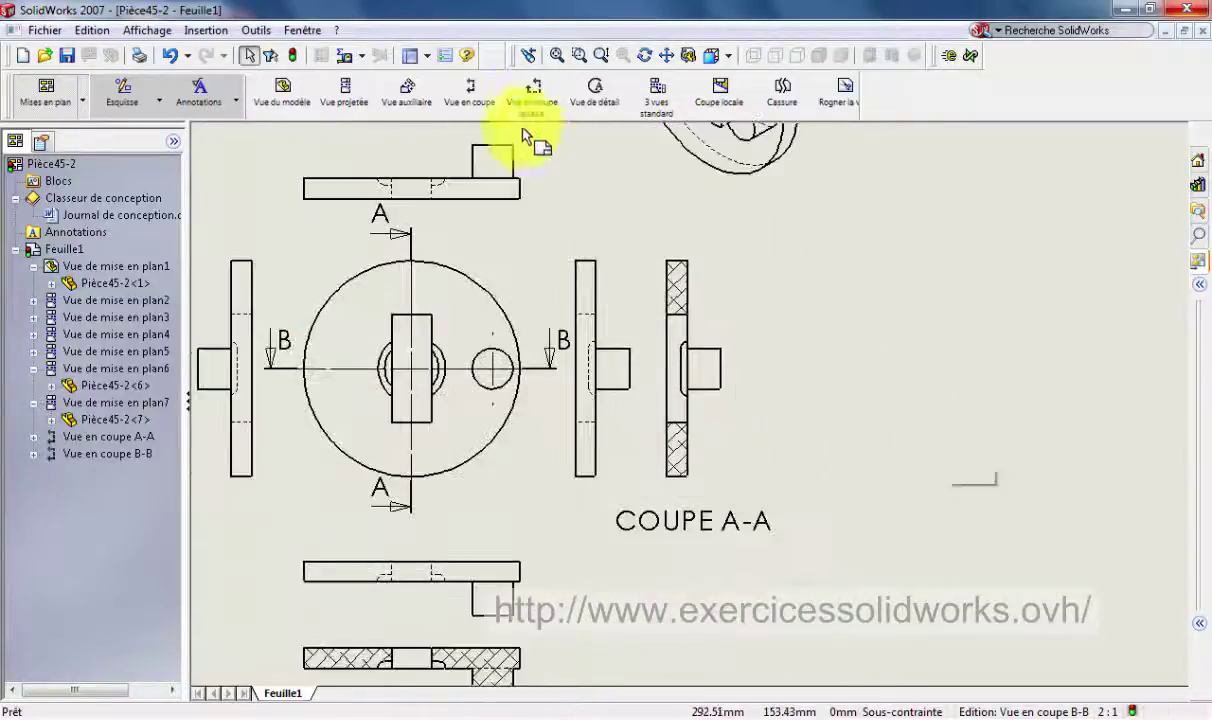
left_click(579, 55)
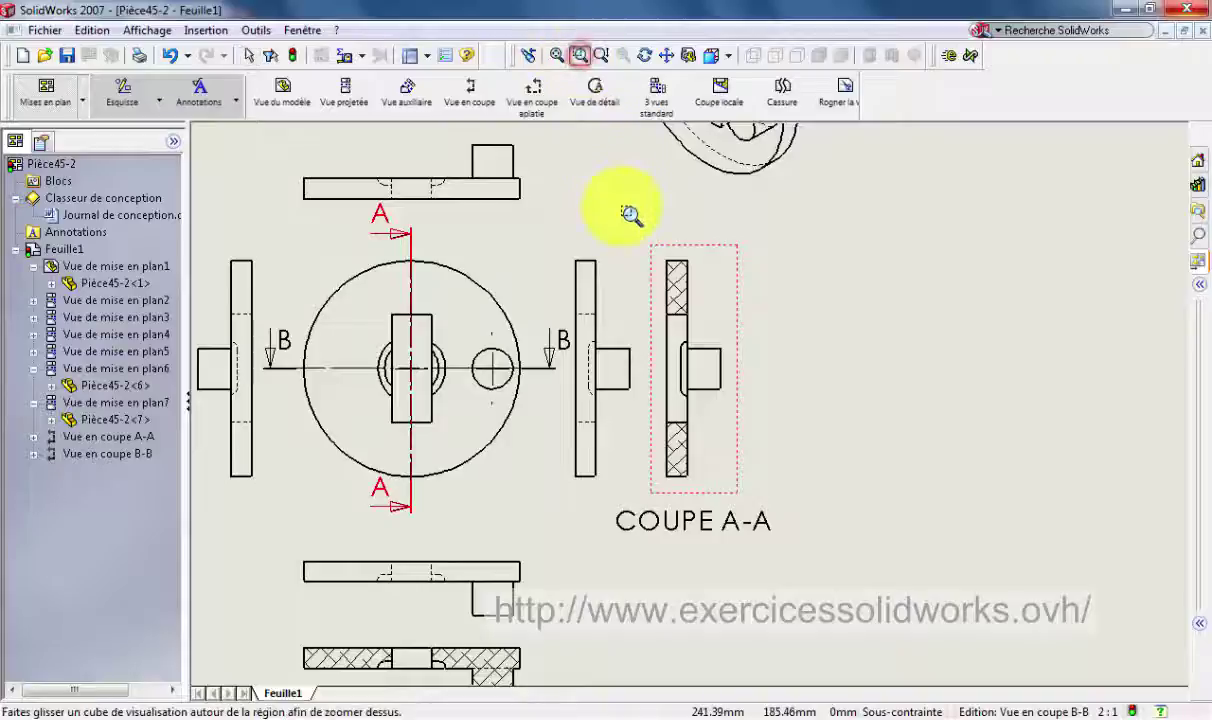
mouse_move(622, 207)
left_mouse_down()
mouse_move(779, 482)
mouse_move(810, 565)
left_mouse_up()
mouse_move(540, 145)
left_mouse_down()
mouse_move(766, 552)
mouse_move(817, 671)
mouse_move(833, 679)
left_mouse_up()
scroll(740, 510, "down", 2)
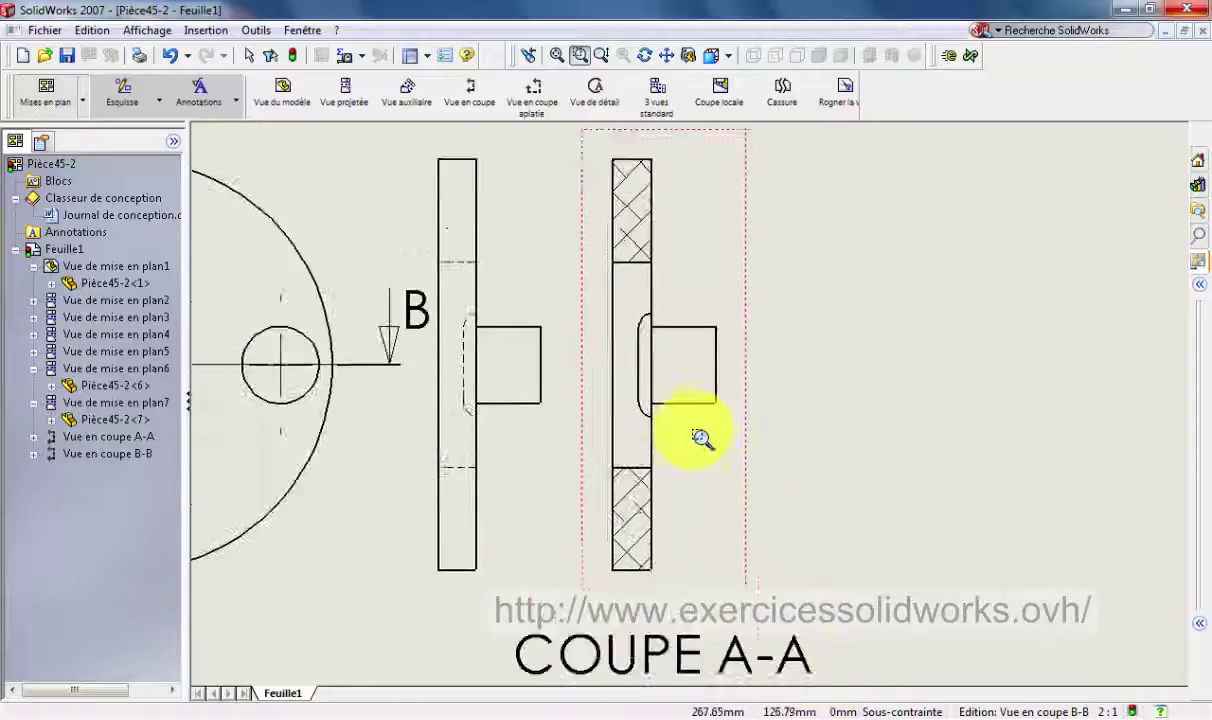
scroll(625, 262, "up", 2)
left_click_drag(708, 368, 893, 528)
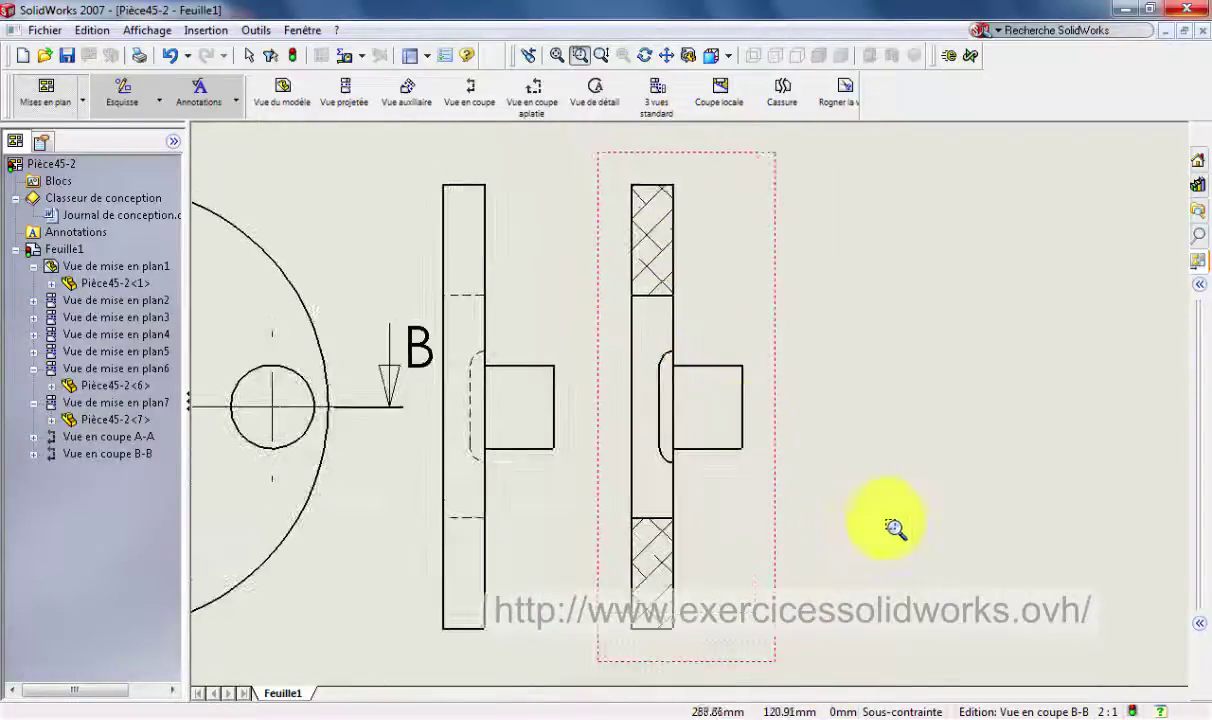
scroll(752, 486, "up", 3)
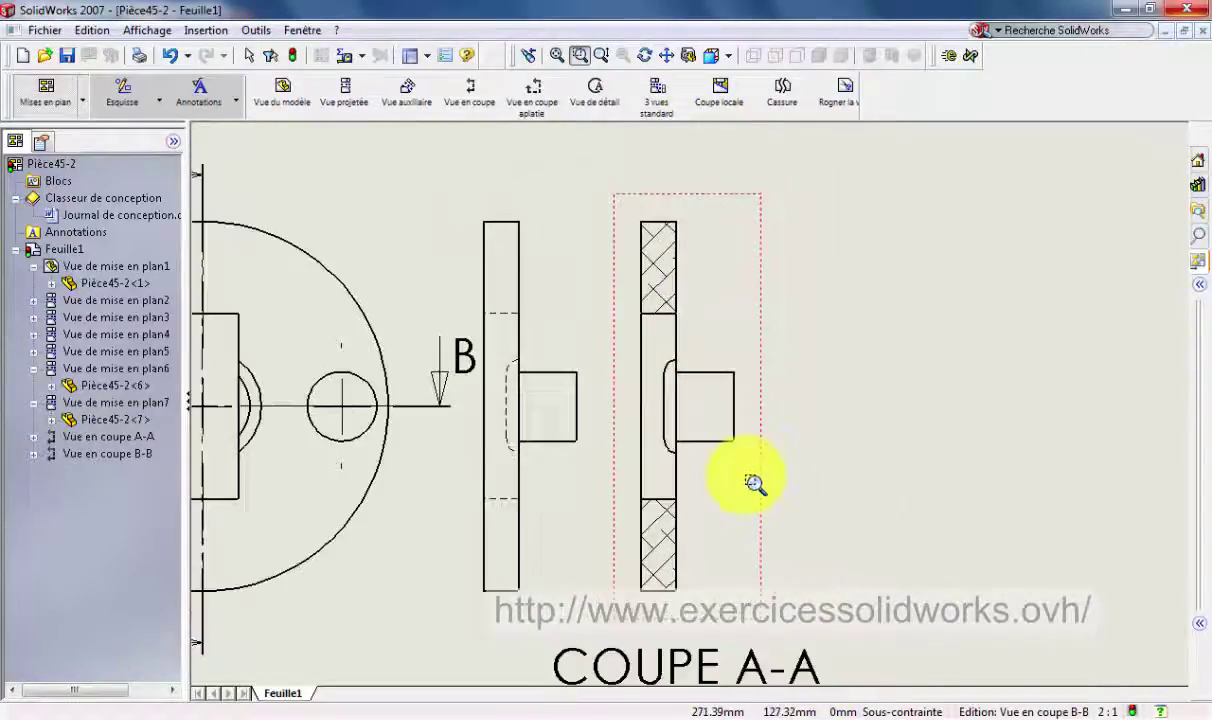
mouse_move(752, 486)
left_mouse_down()
mouse_move(634, 553)
mouse_move(640, 597)
left_mouse_up()
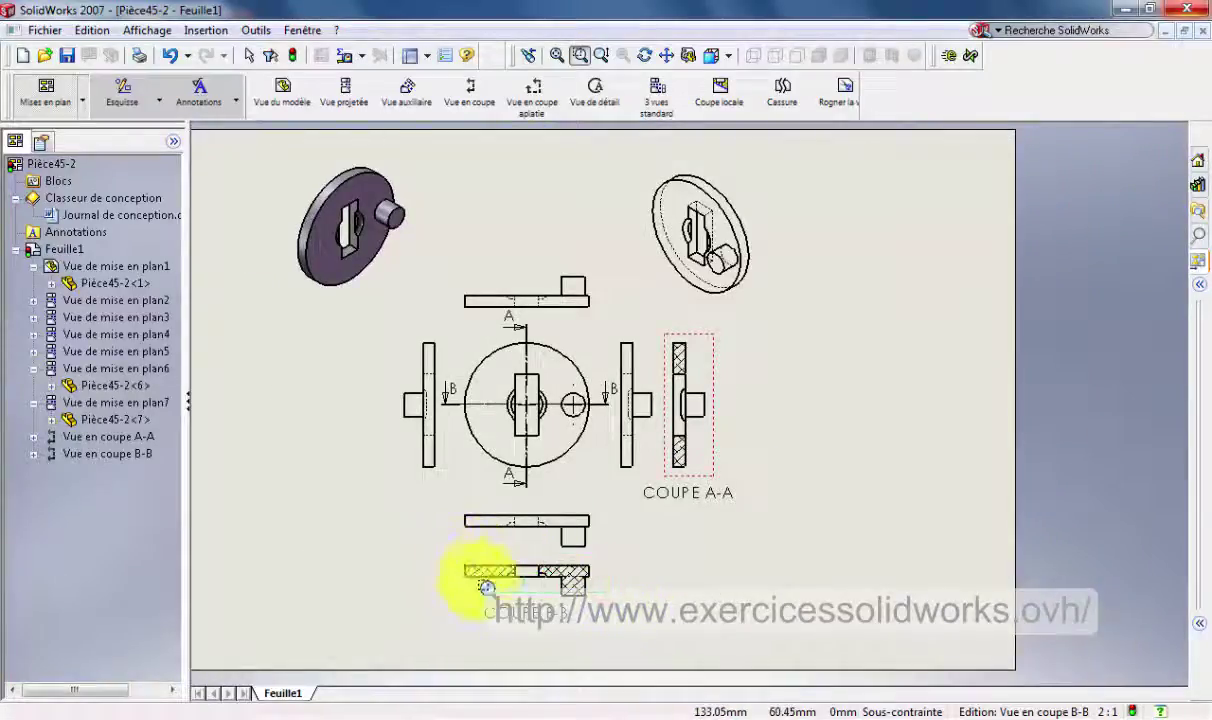
scroll(486, 587, "down", 5)
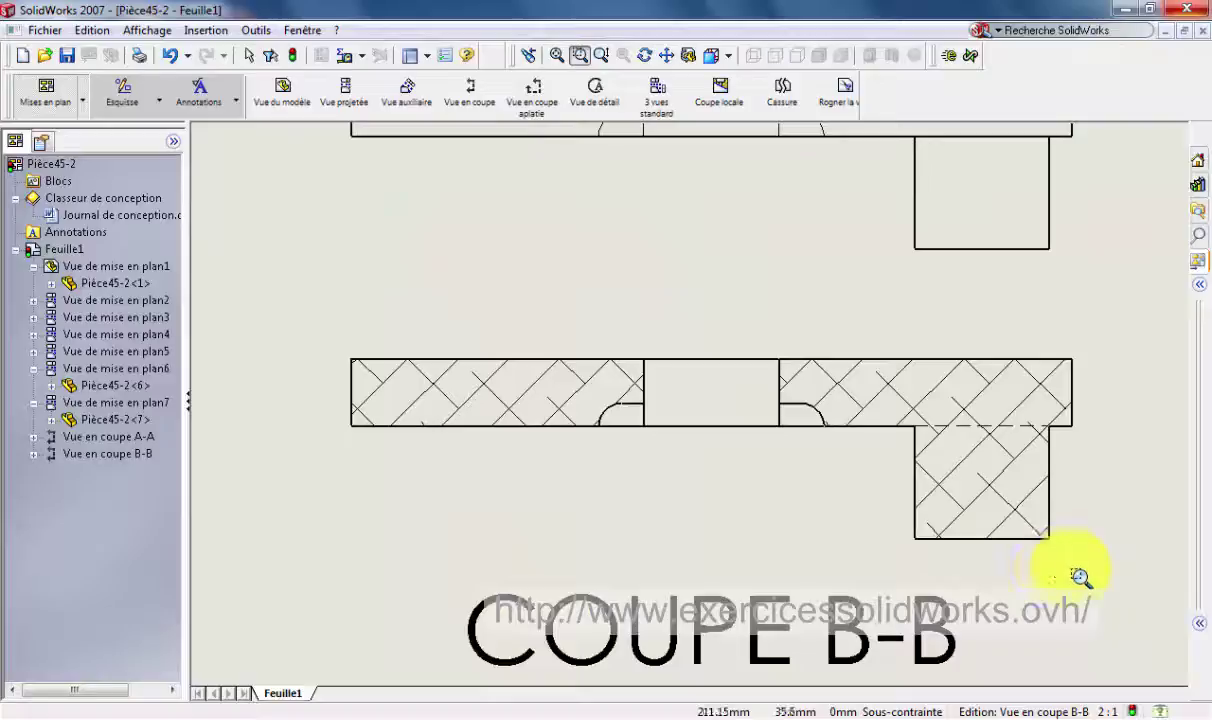
scroll(1080, 577, "down", 1)
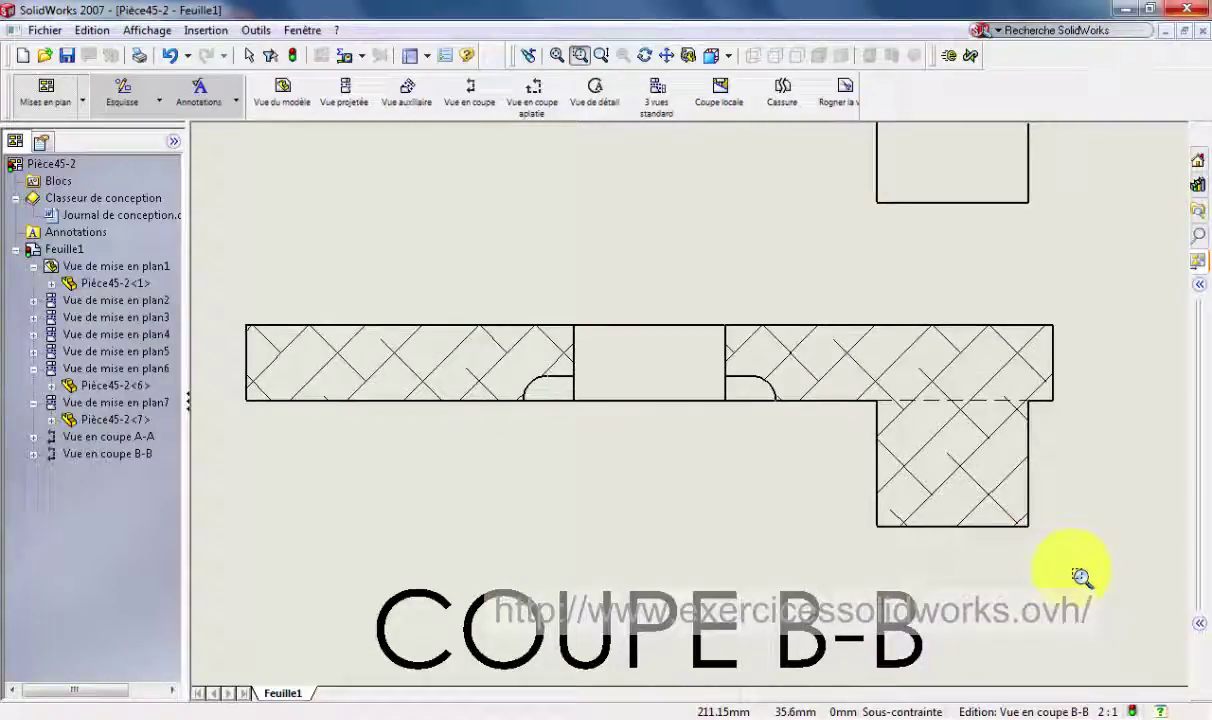
scroll(1080, 577, "up", 1)
scroll(1080, 577, "up", 2)
scroll(1080, 577, "up", 1)
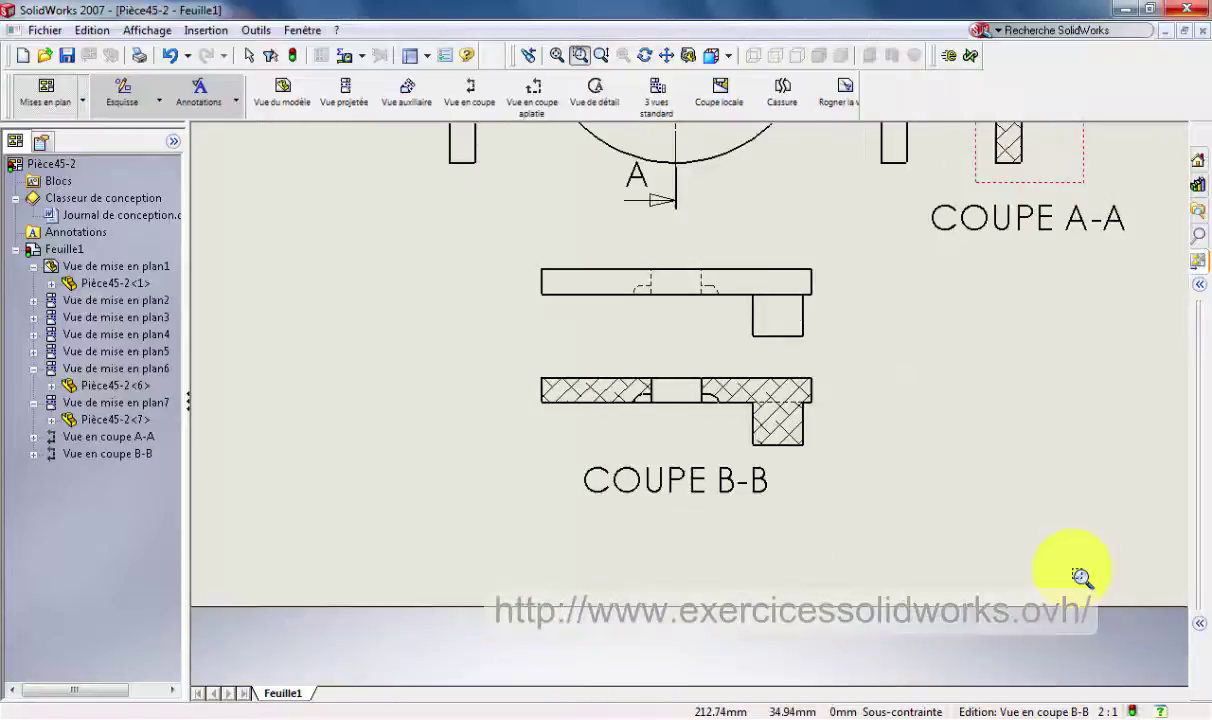
scroll(1080, 577, "up", 1)
scroll(879, 298, "up", 2)
scroll(698, 373, "up", 1)
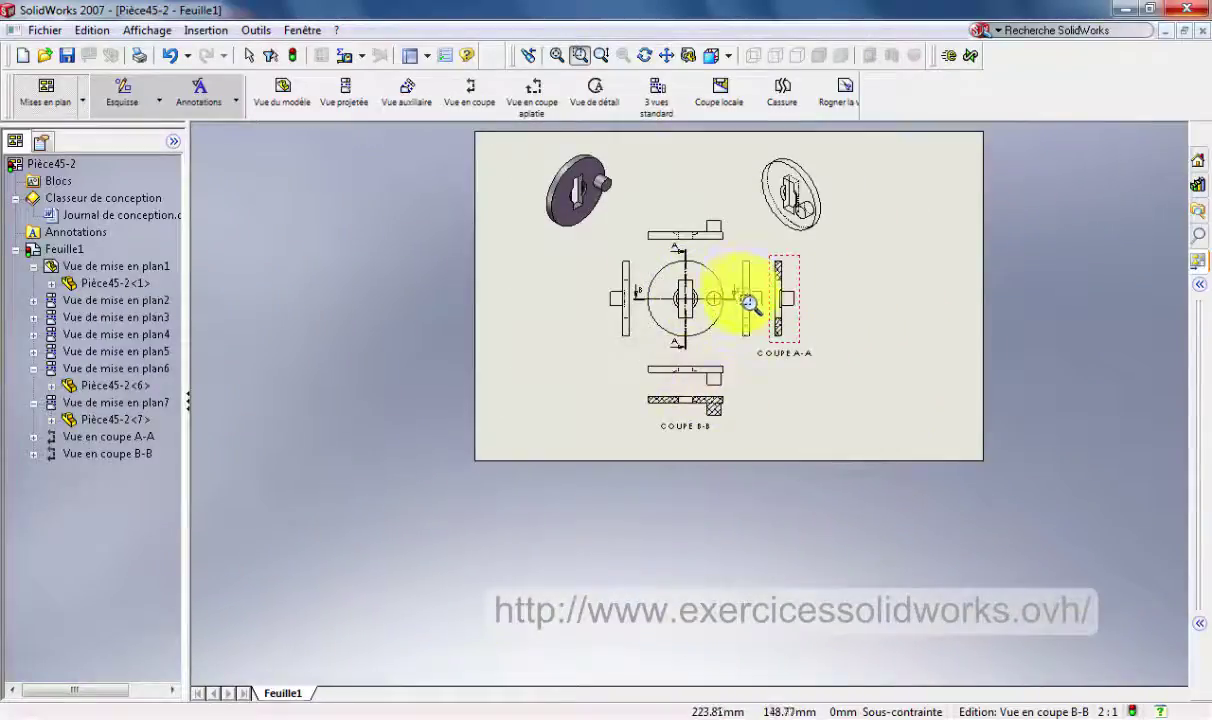
scroll(724, 364, "down", 2)
scroll(716, 358, "down", 1)
scroll(710, 353, "down", 1)
scroll(710, 354, "down", 2)
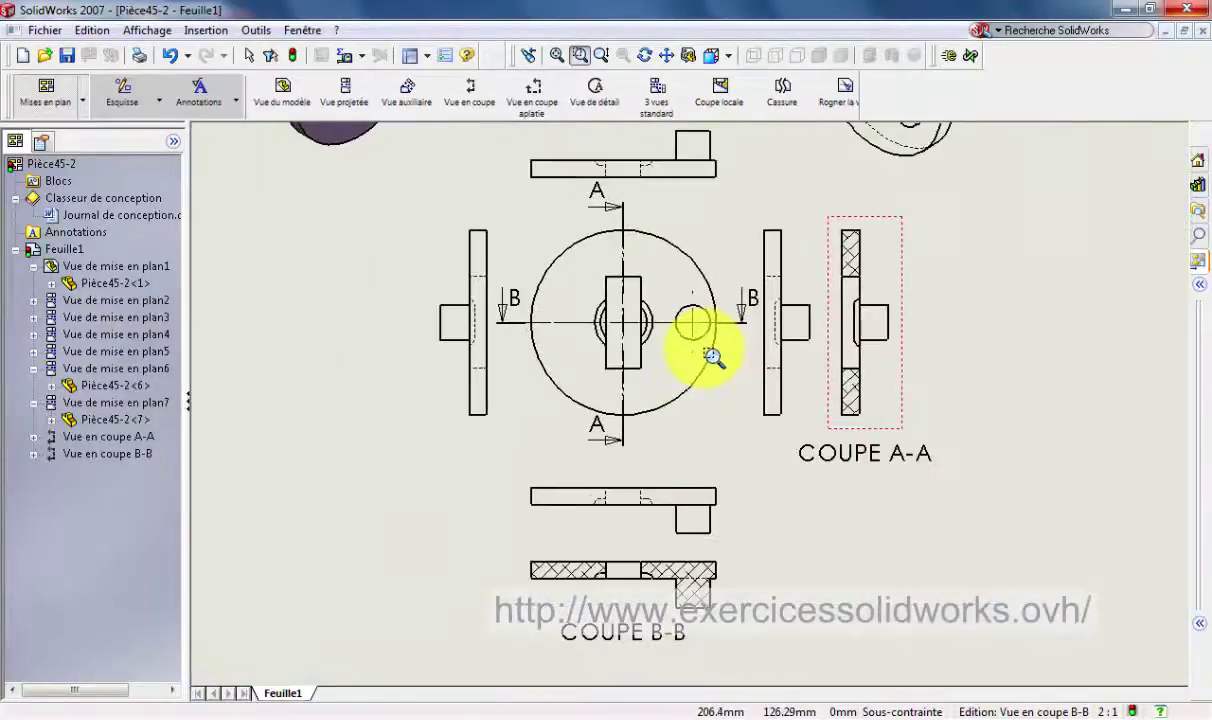
scroll(712, 356, "down", 1)
scroll(712, 357, "down", 1)
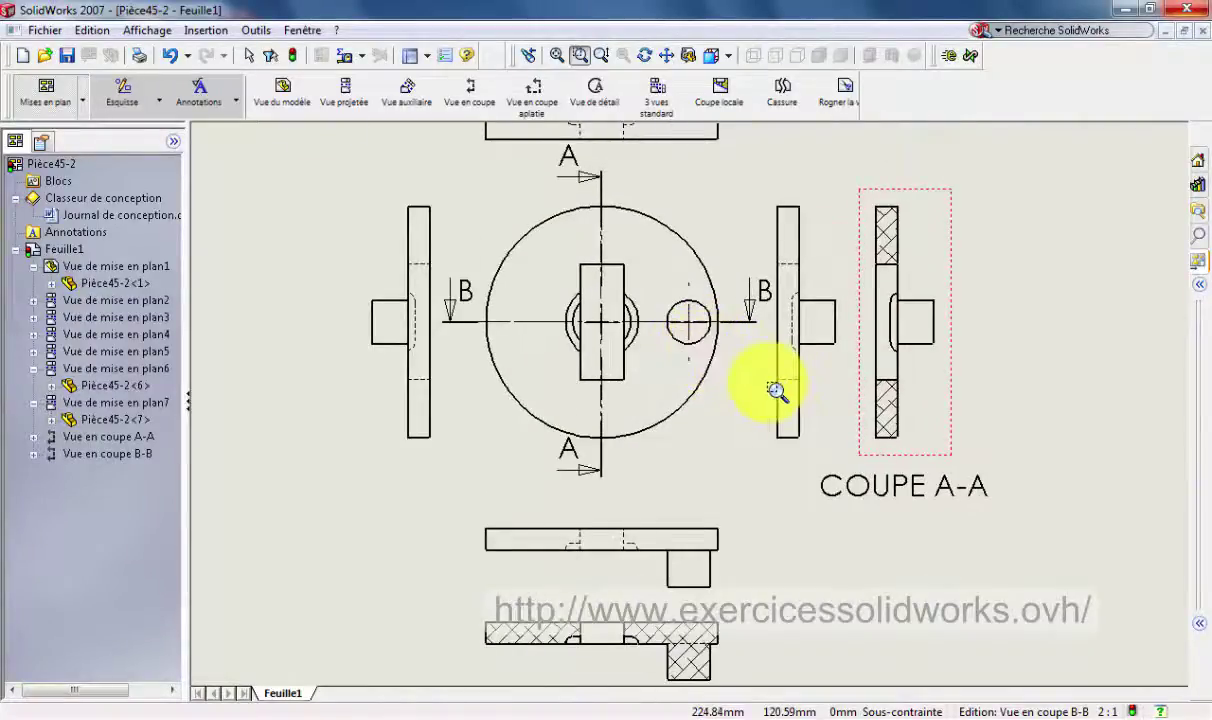
scroll(777, 390, "up", 1)
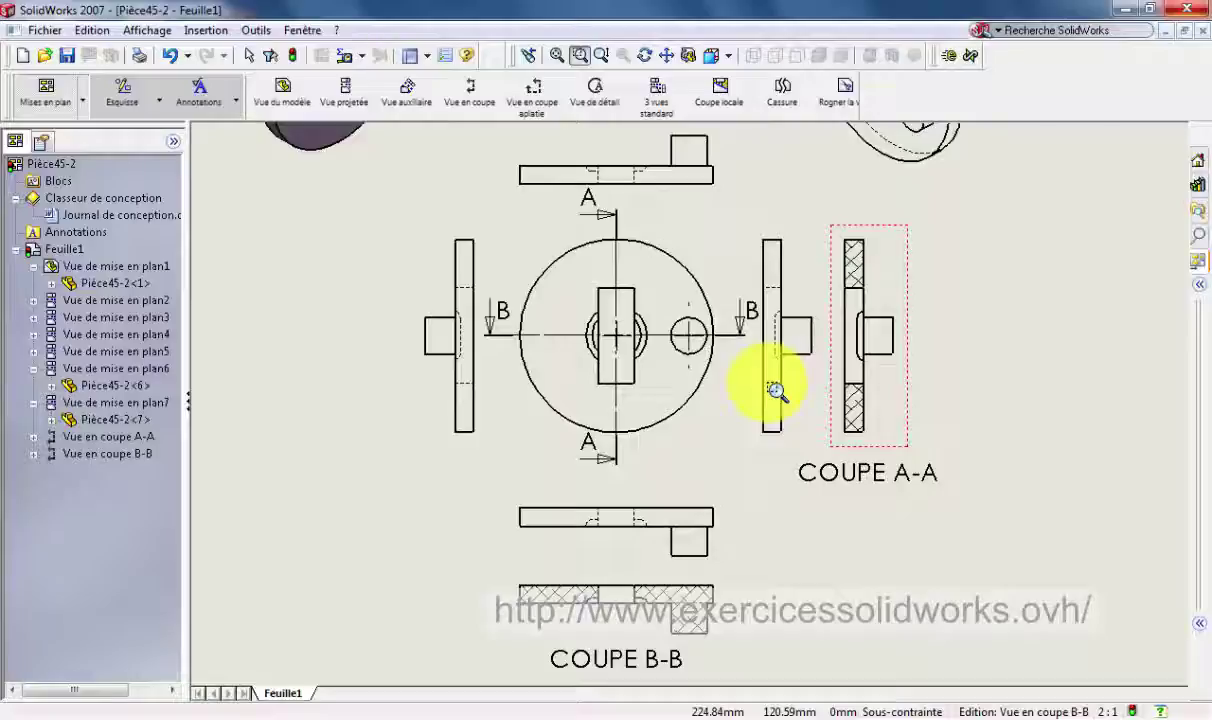